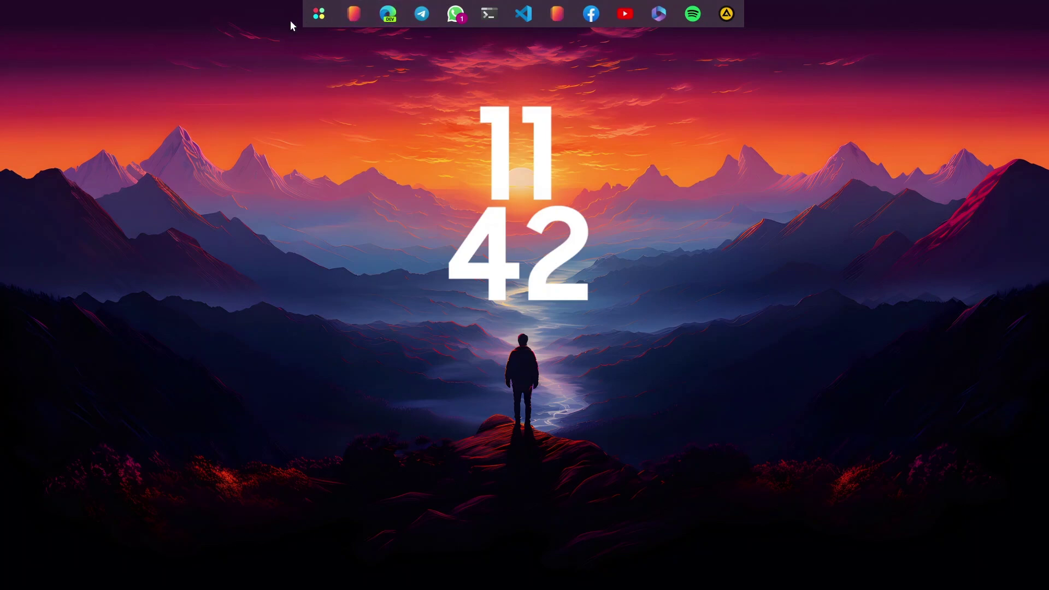
Look over the themed Start menu and File Explorer, including the Home, D: drive, Desktop and This PC views.
left_click(320, 15)
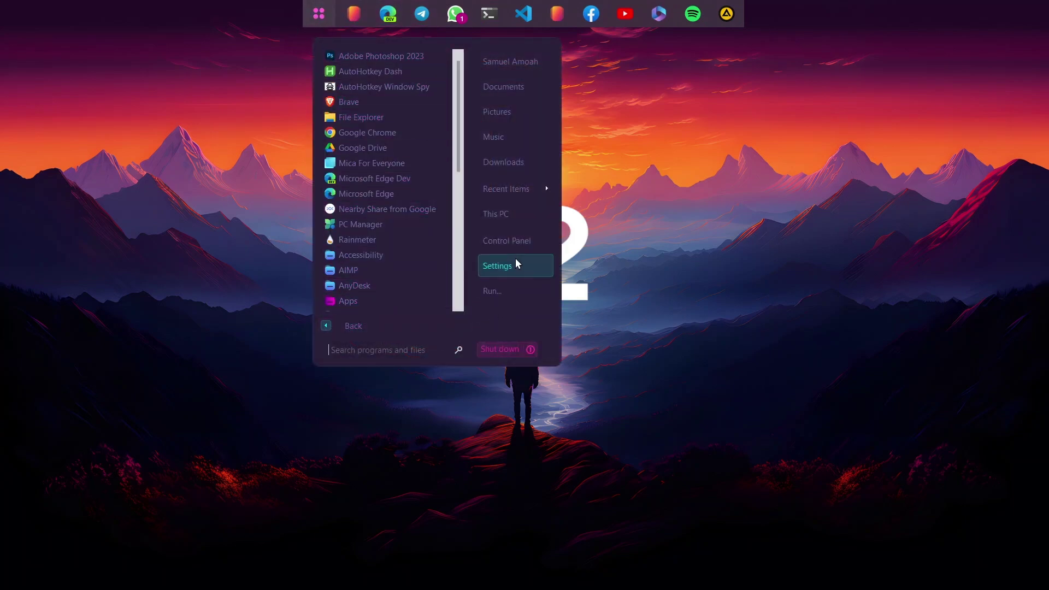
left_click(316, 20)
left_click(351, 15)
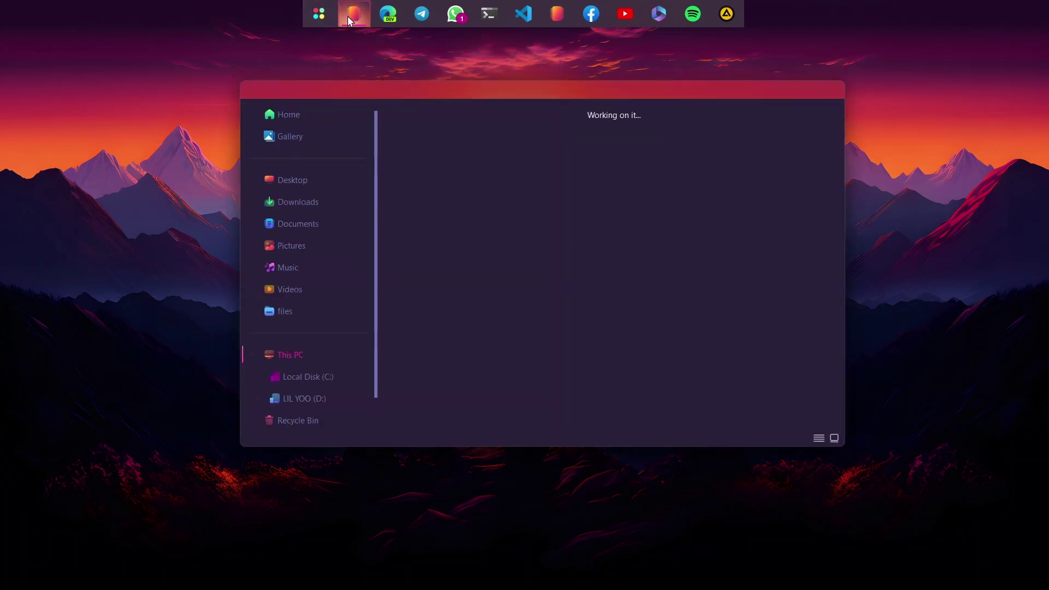
left_click_drag(395, 90, 403, 84)
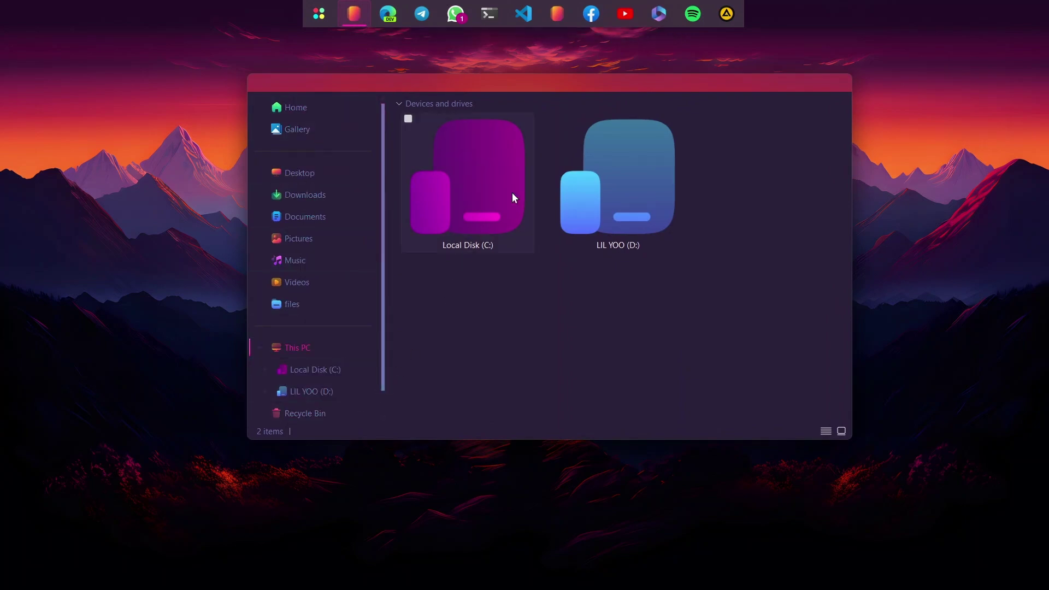
left_click(331, 109)
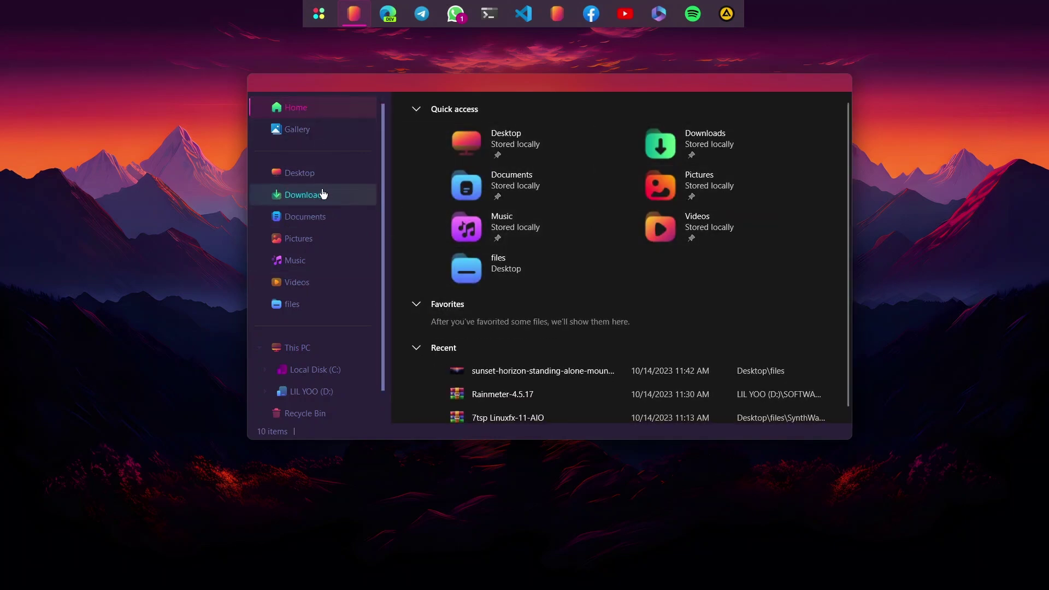
left_click(313, 392)
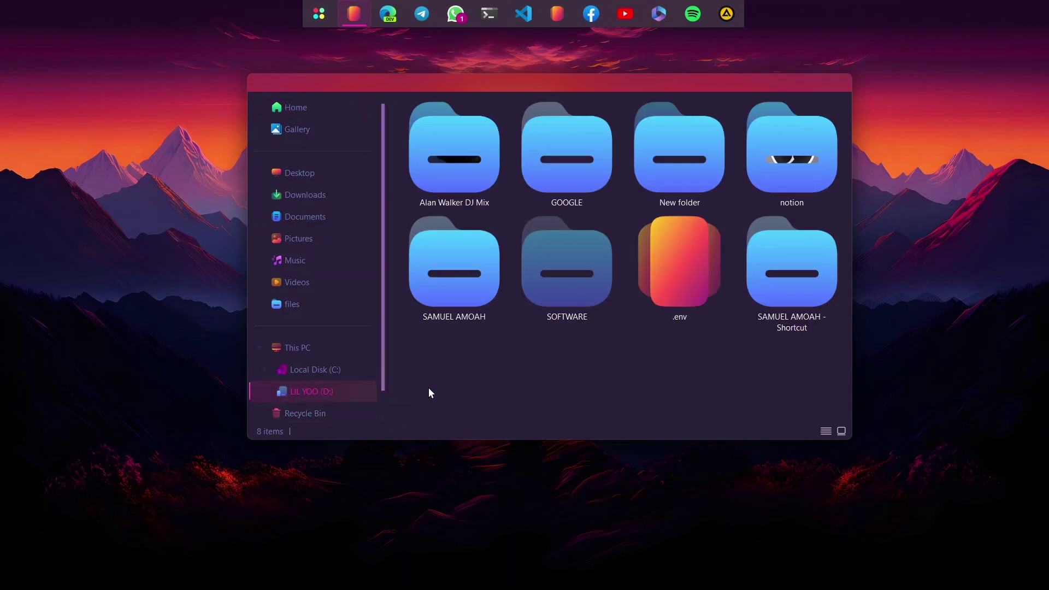
left_click(316, 182)
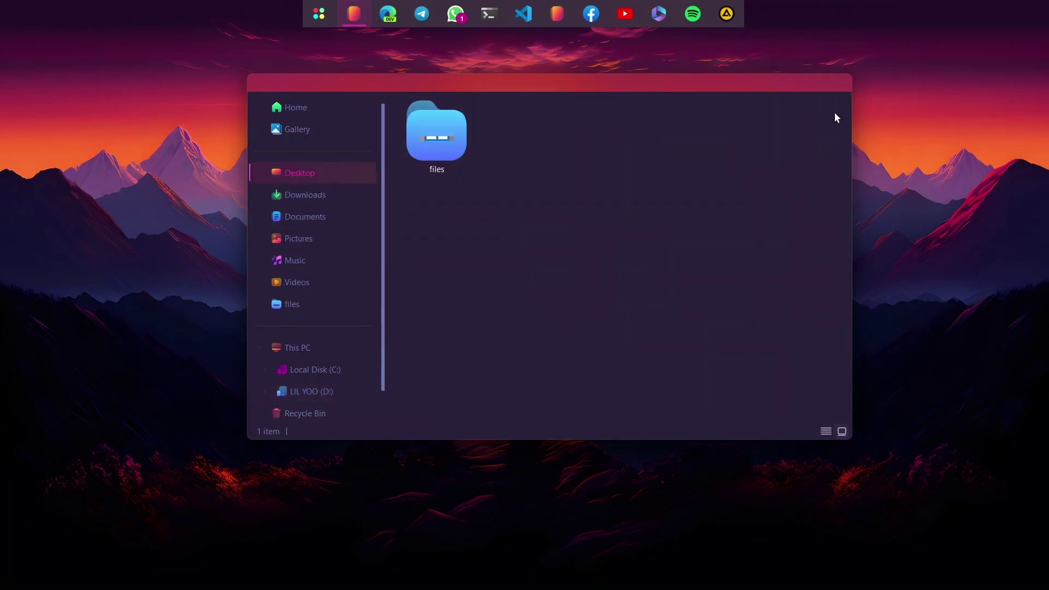
left_click(844, 85)
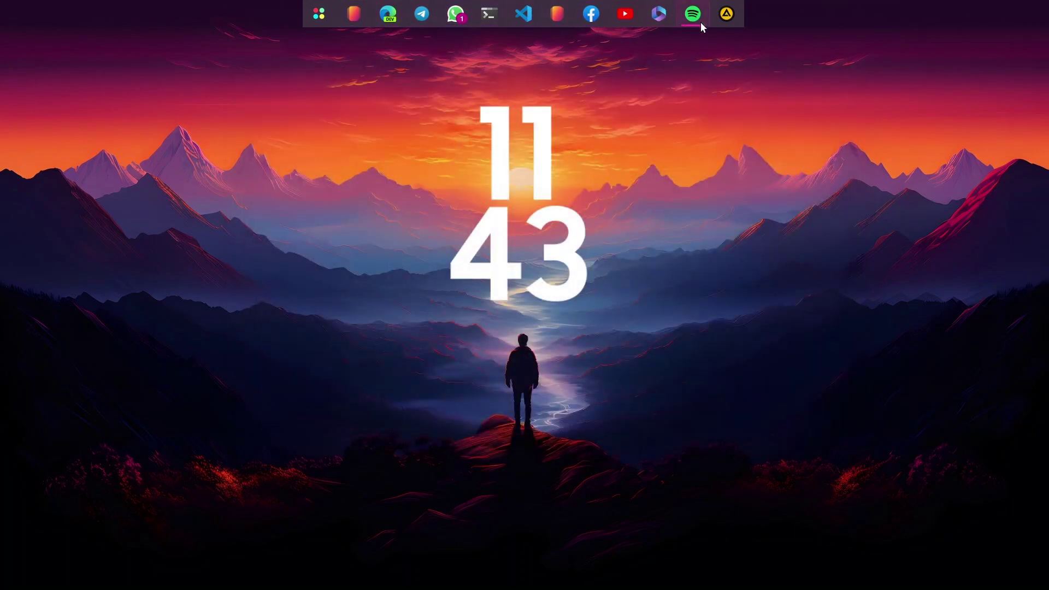
left_click(349, 22)
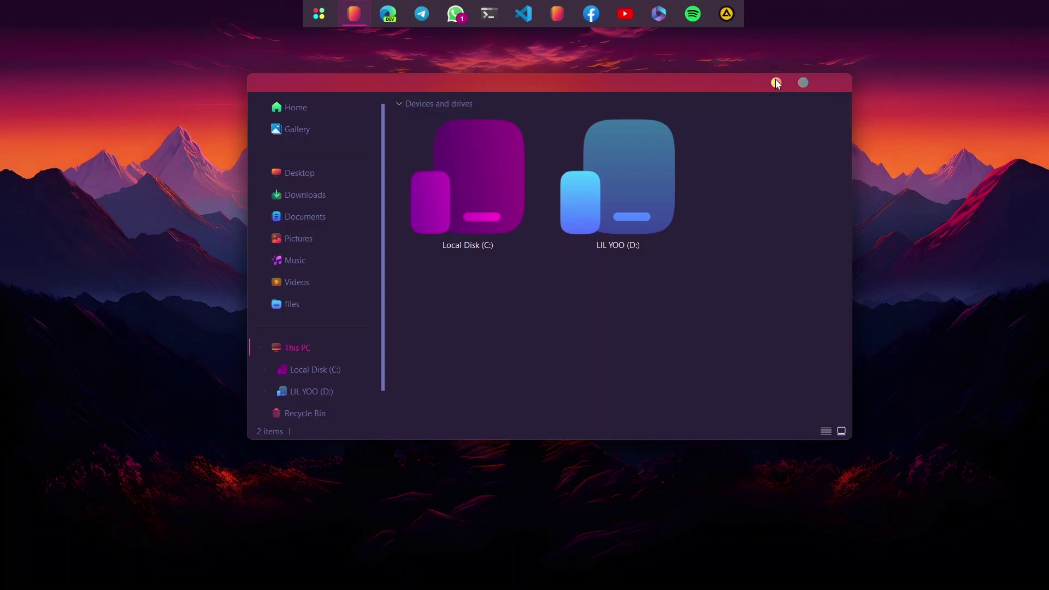
left_click(831, 84)
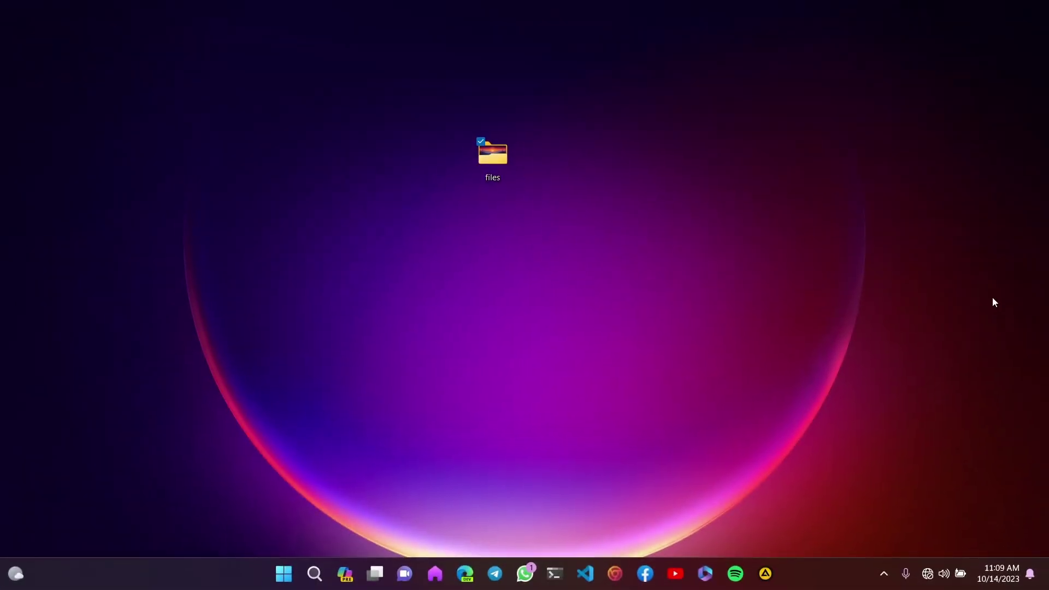
Find the restore point settings and confirm system protection is turned on for Local Disk (C:).
key("super")
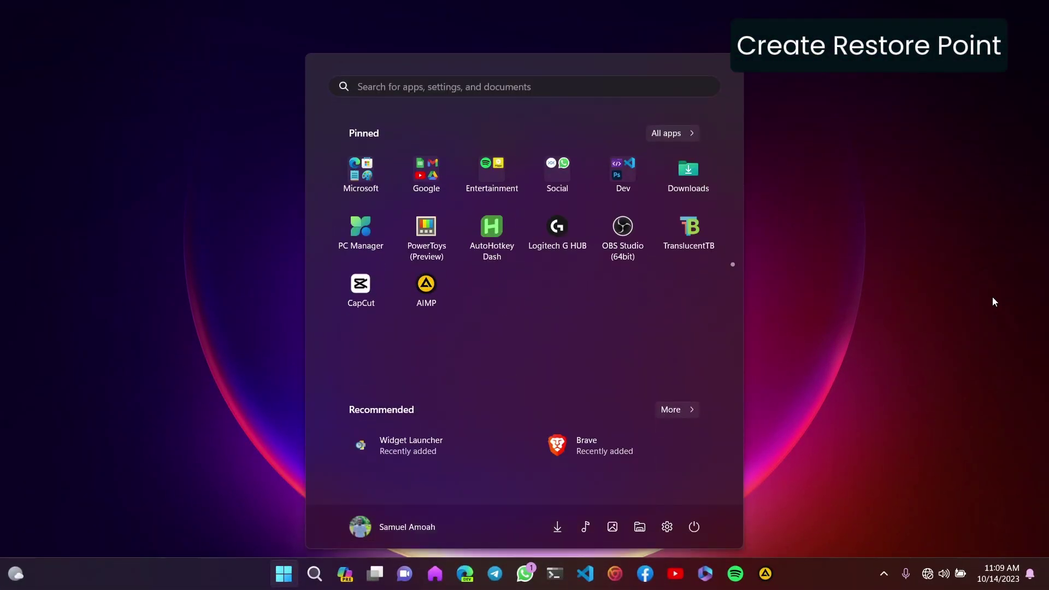
type("create")
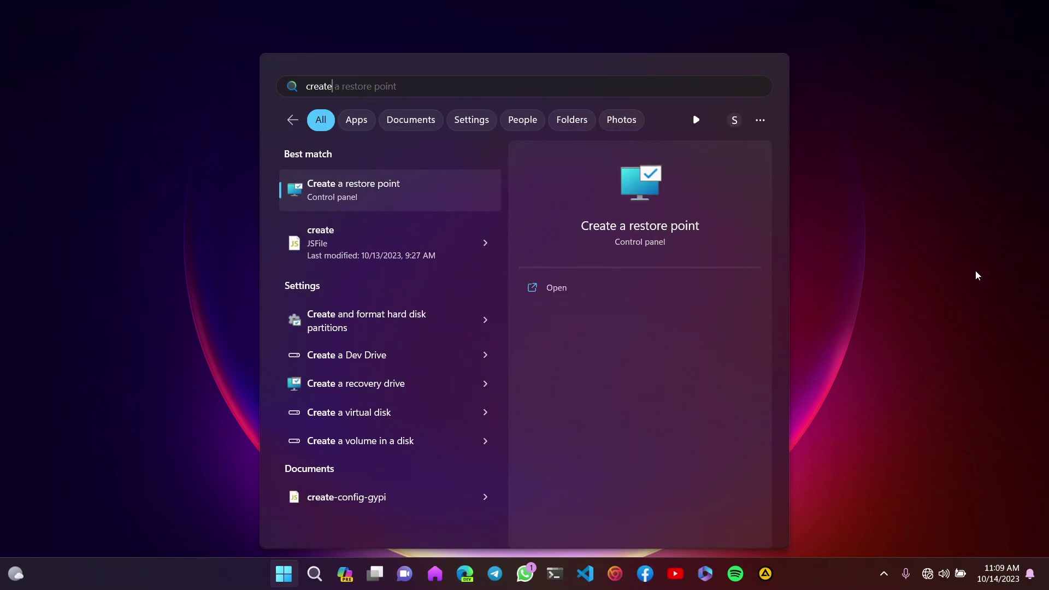
left_click(405, 184)
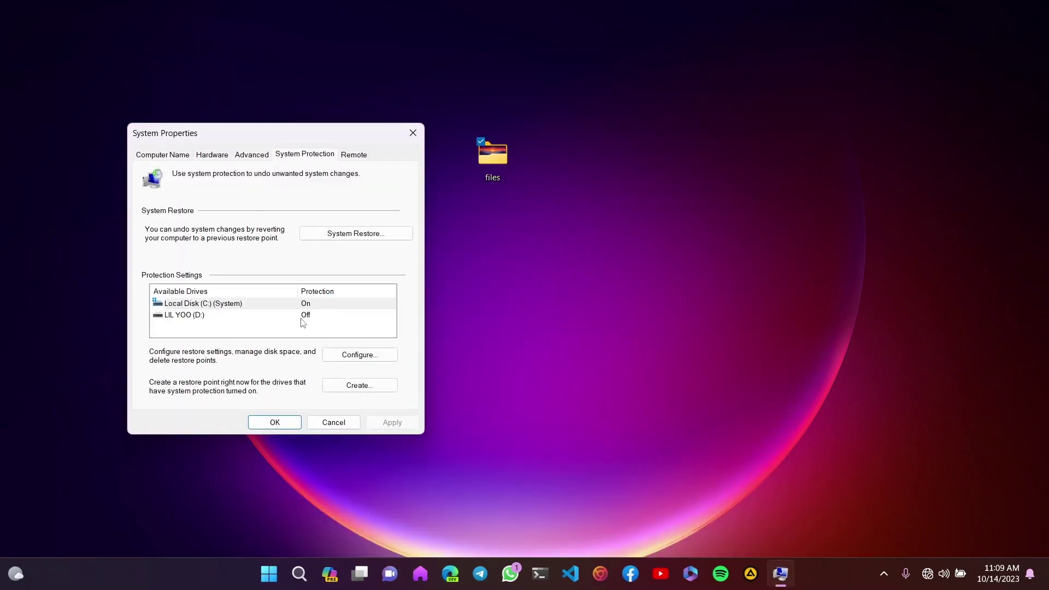
left_click(356, 358)
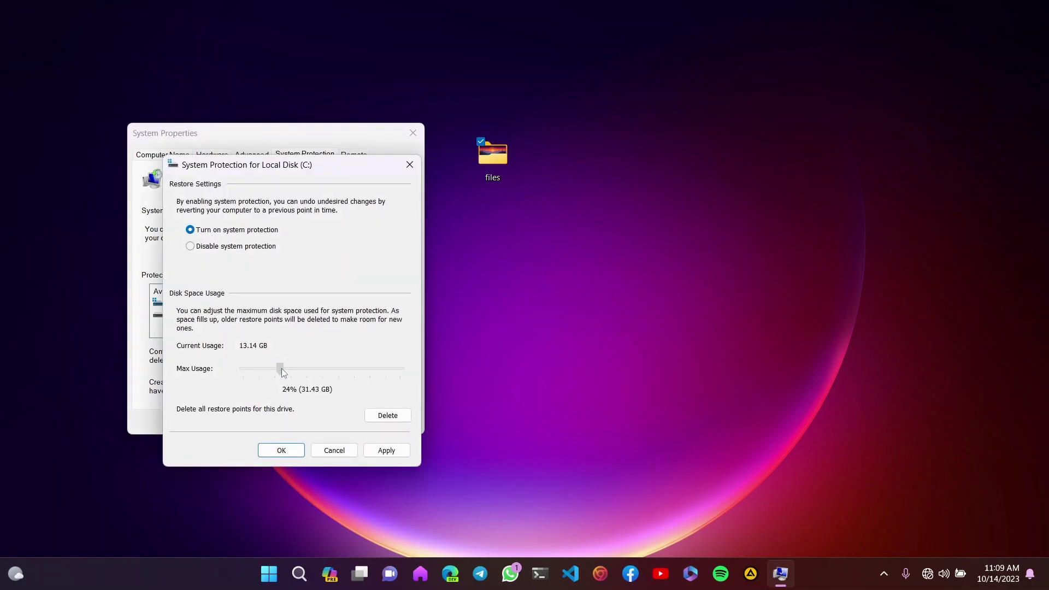
left_click(293, 453)
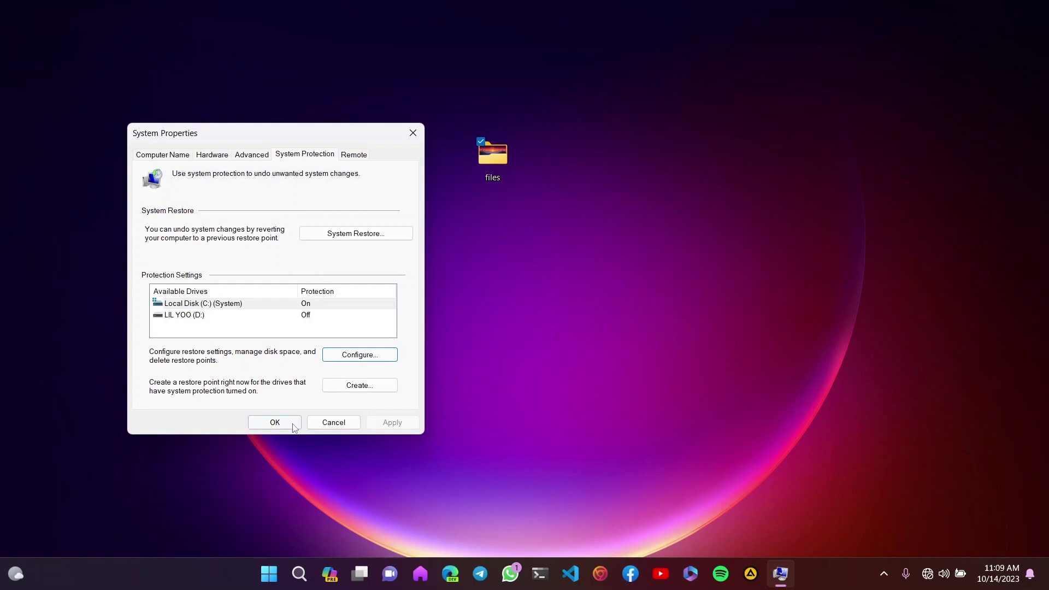
Create a system restore point described as "go back" and close System Properties.
left_click(361, 386)
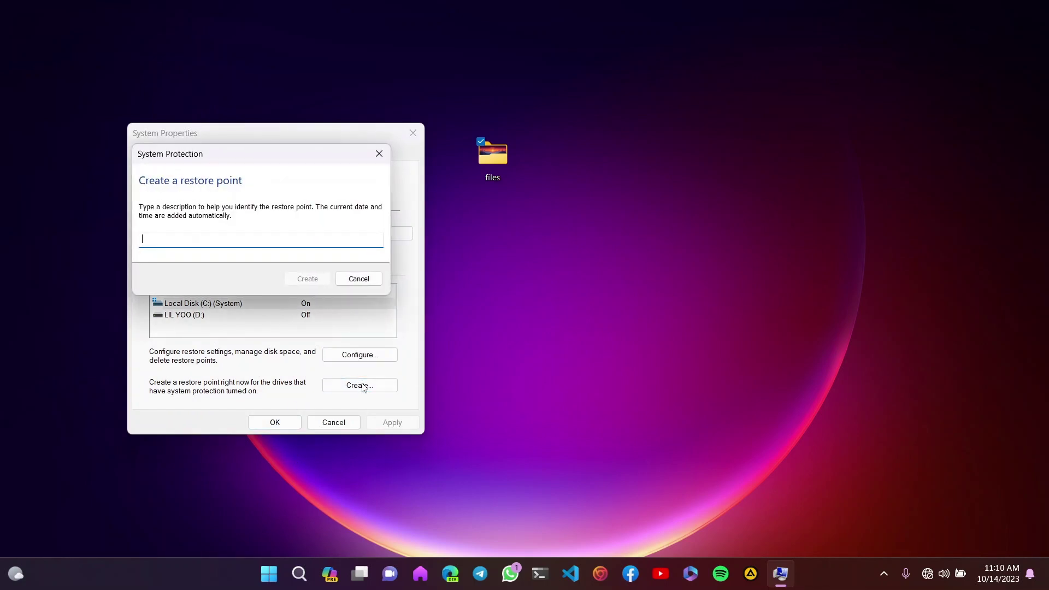
type("go back")
left_click(327, 277)
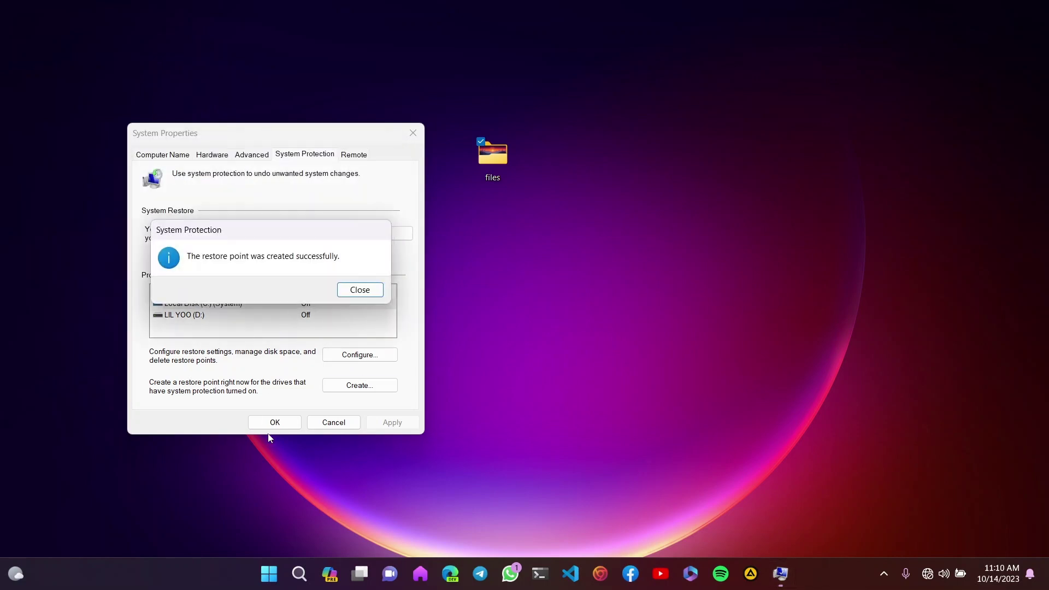
left_click(359, 289)
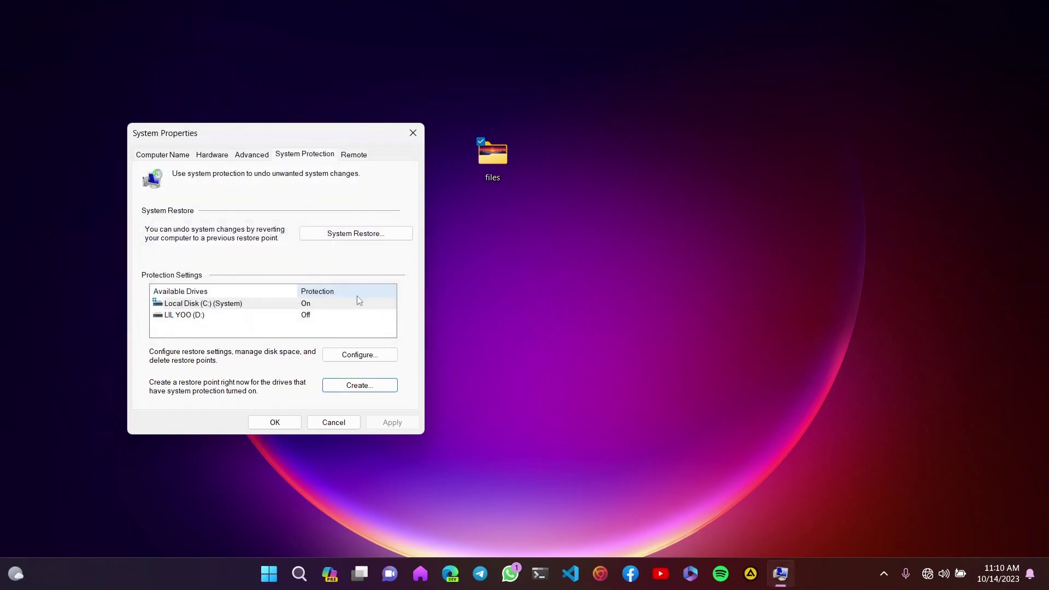
left_click(287, 428)
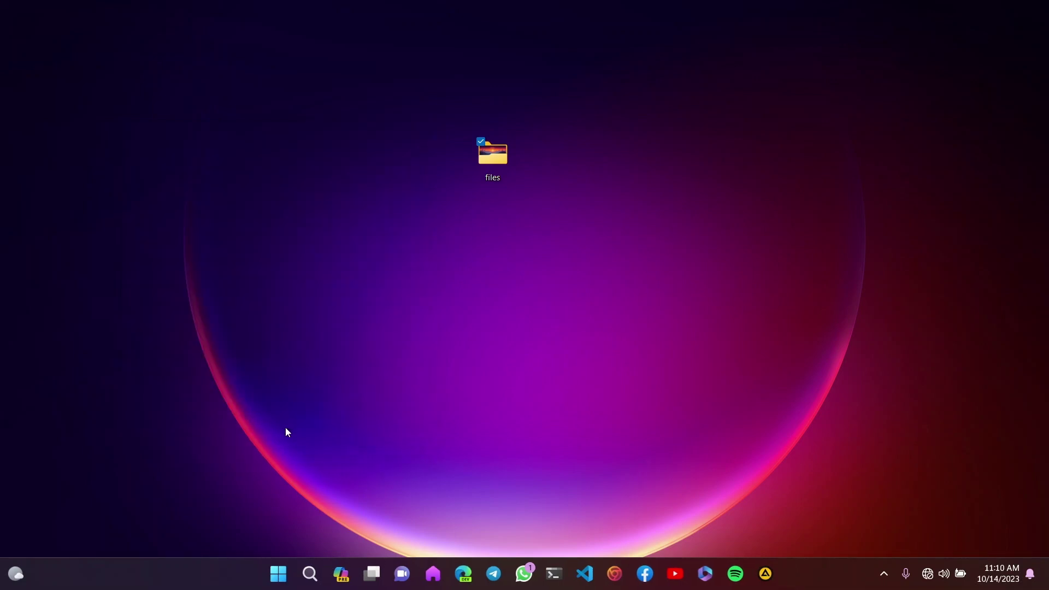
Install UltraUXThemePatcher 4.4.0 from the desktop's files folder, accepting the license agreement and finishing the setup.
double_click(490, 166)
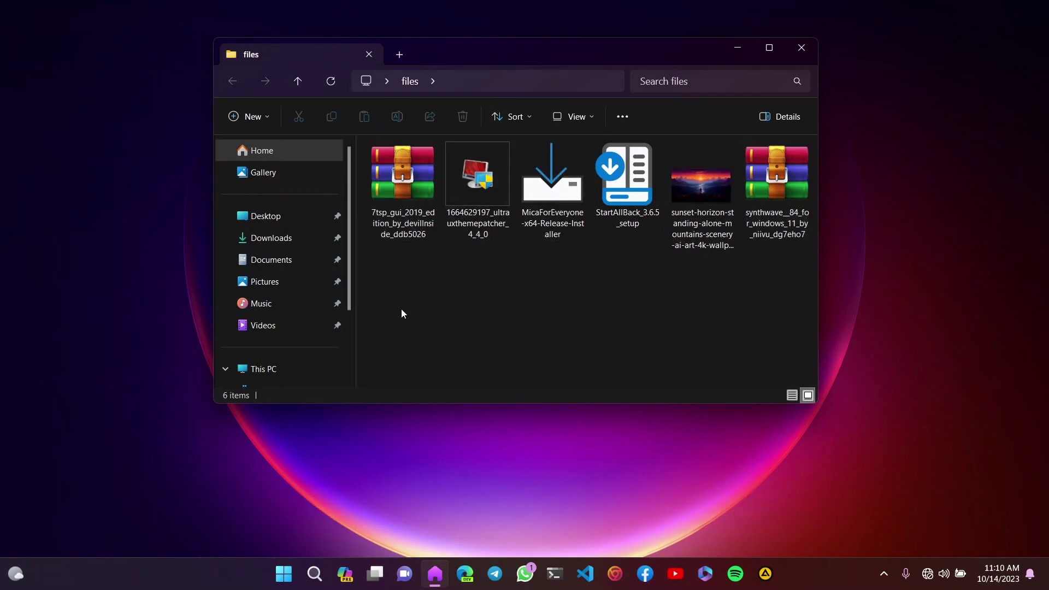
double_click(470, 218)
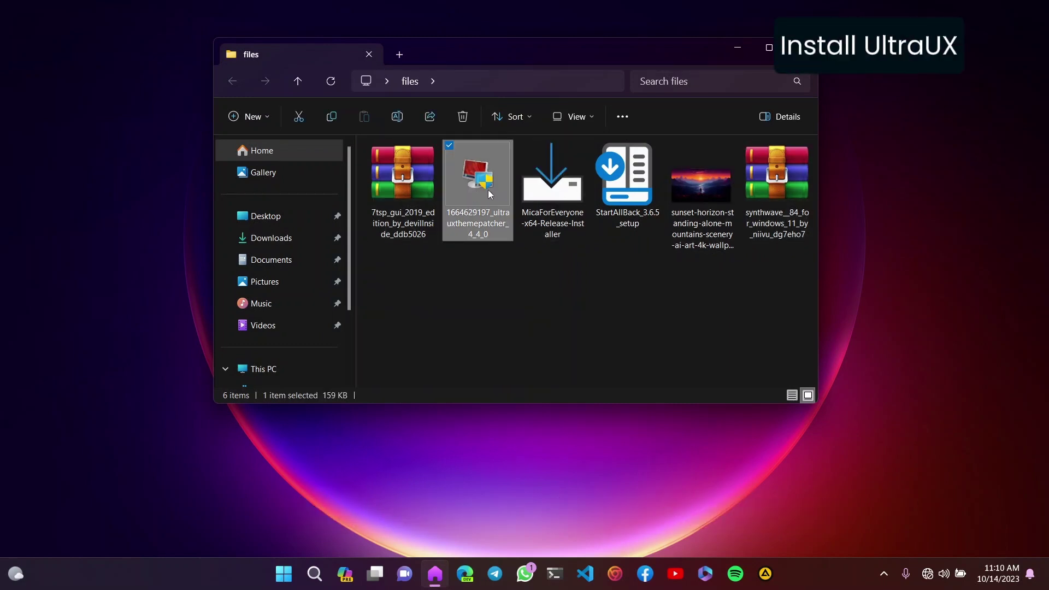
left_click(601, 394)
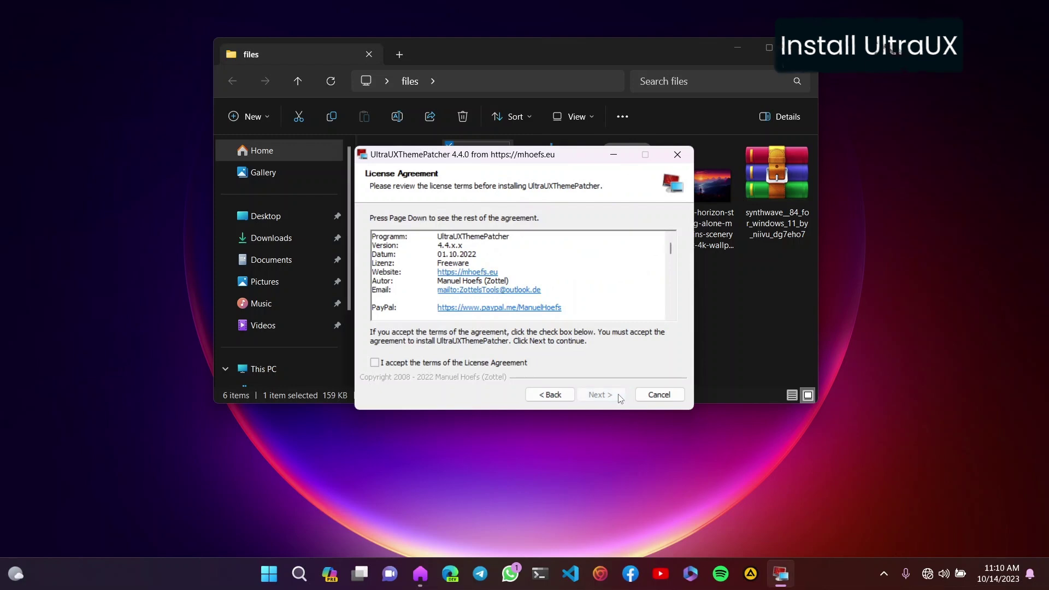
left_click(375, 363)
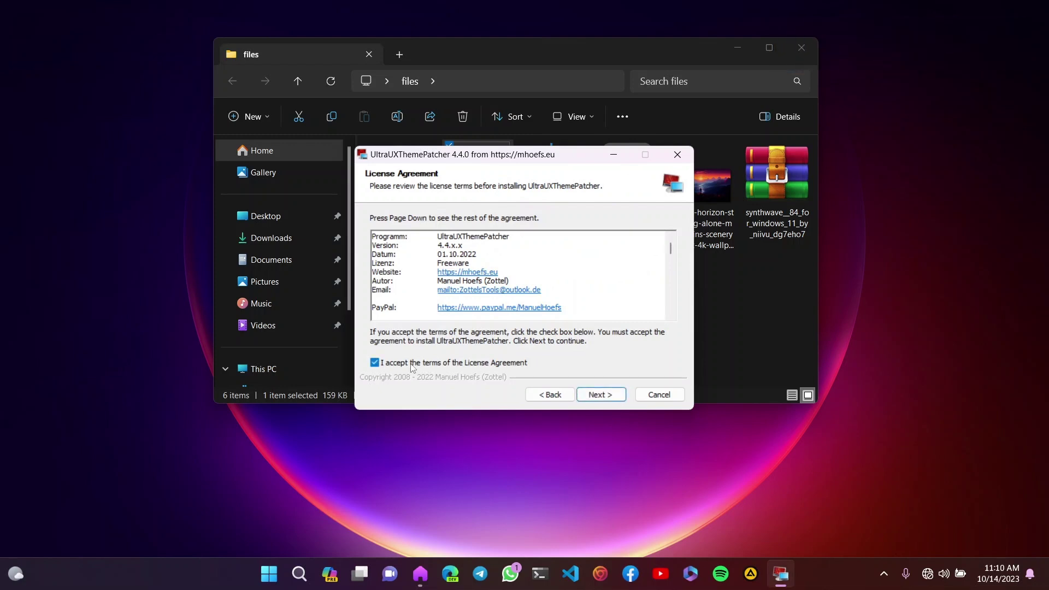
left_click(604, 396)
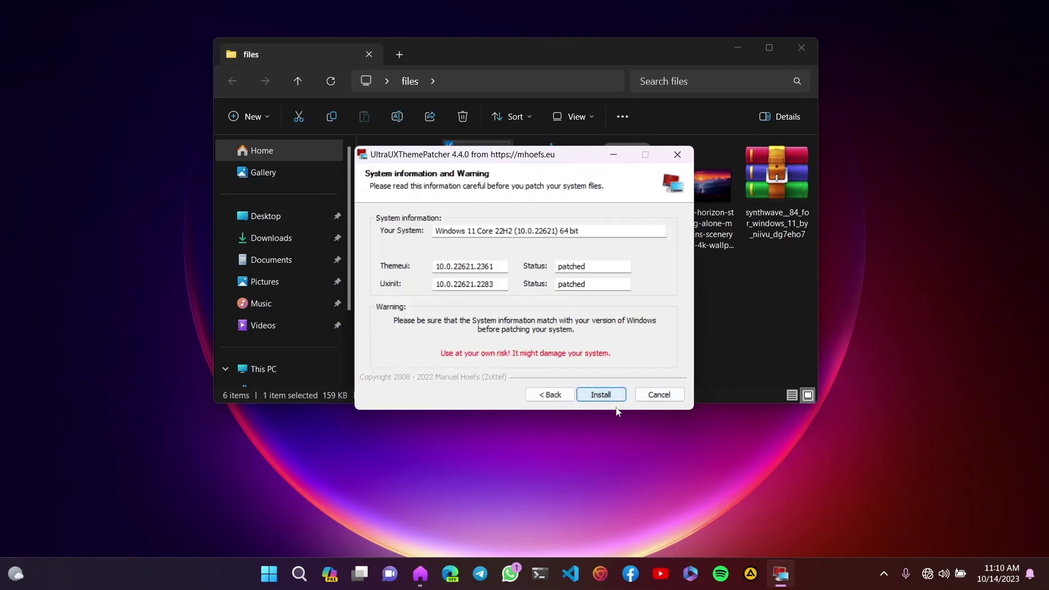
left_click(623, 399)
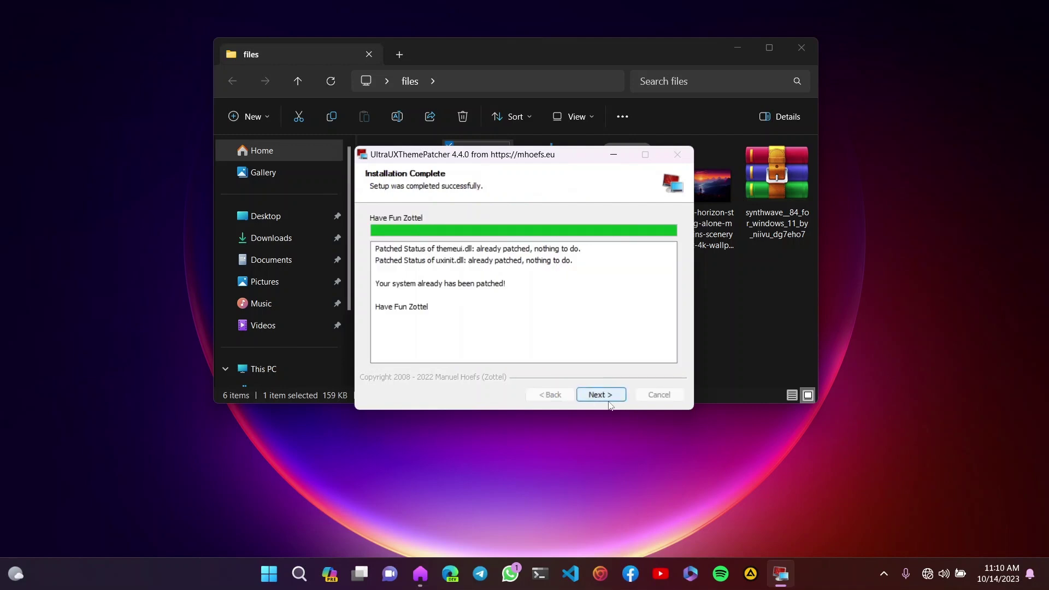
left_click(601, 396)
left_click(622, 396)
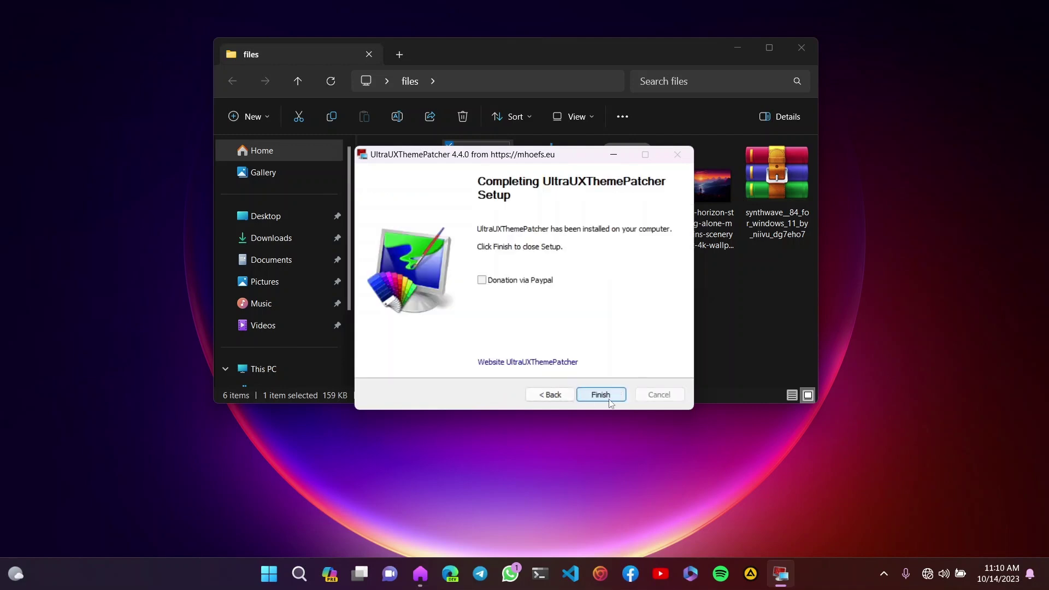
left_click(621, 400)
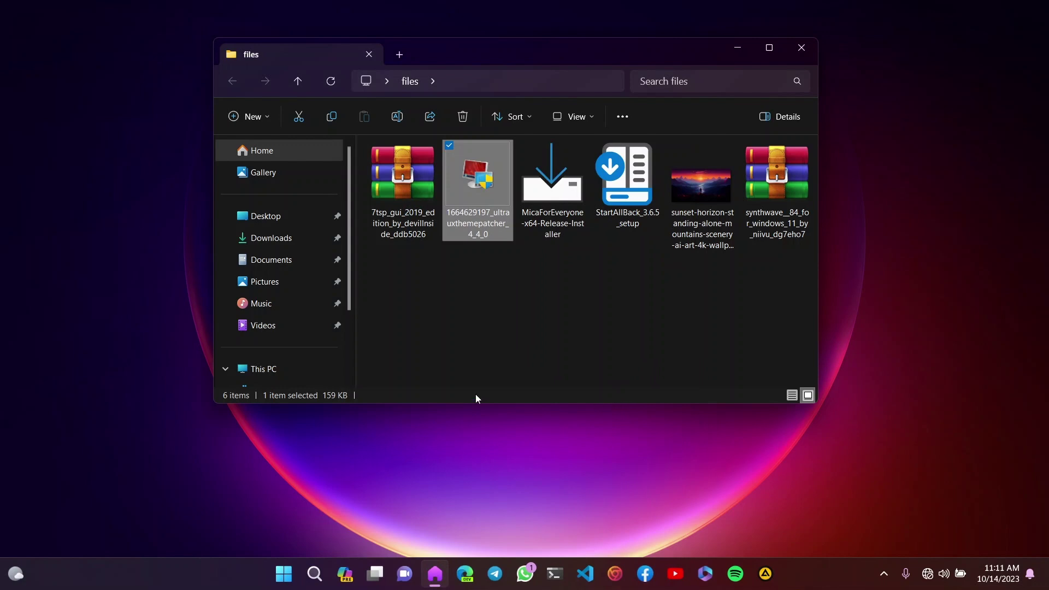
Extract the synthwave__84_for_windows_11_by_niivu_dg7eho7 archive into the current folder with WinRAR and refresh the file listing.
left_click(763, 207)
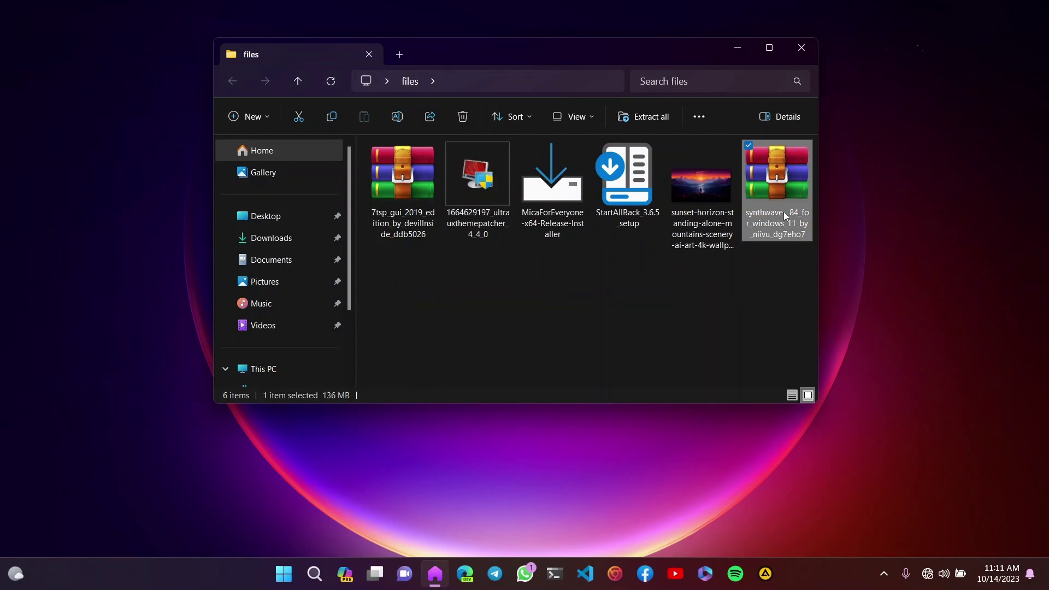
right_click(786, 192)
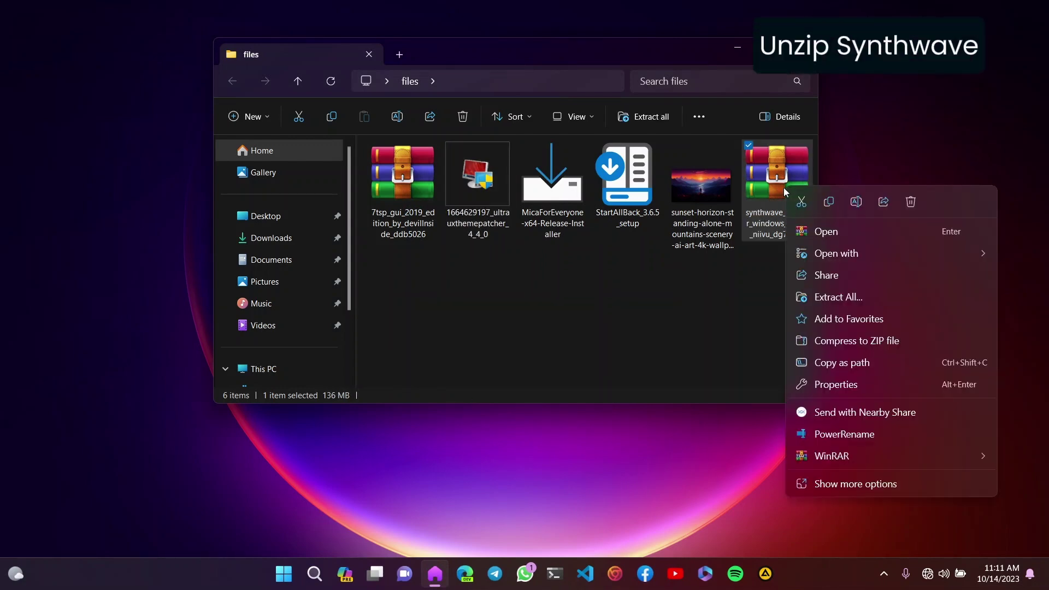
mouse_move(823, 461)
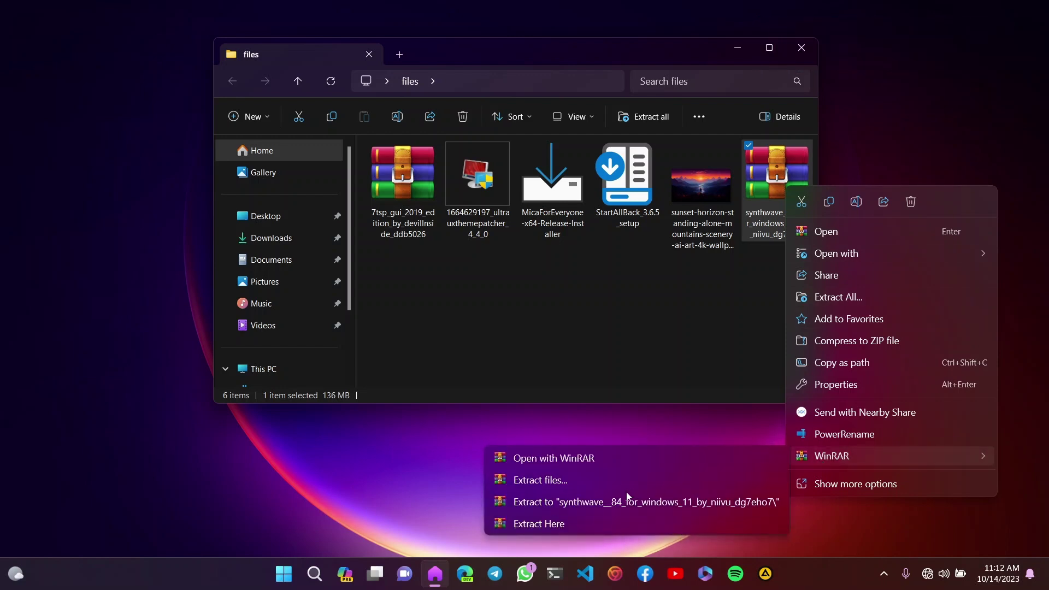
left_click(555, 530)
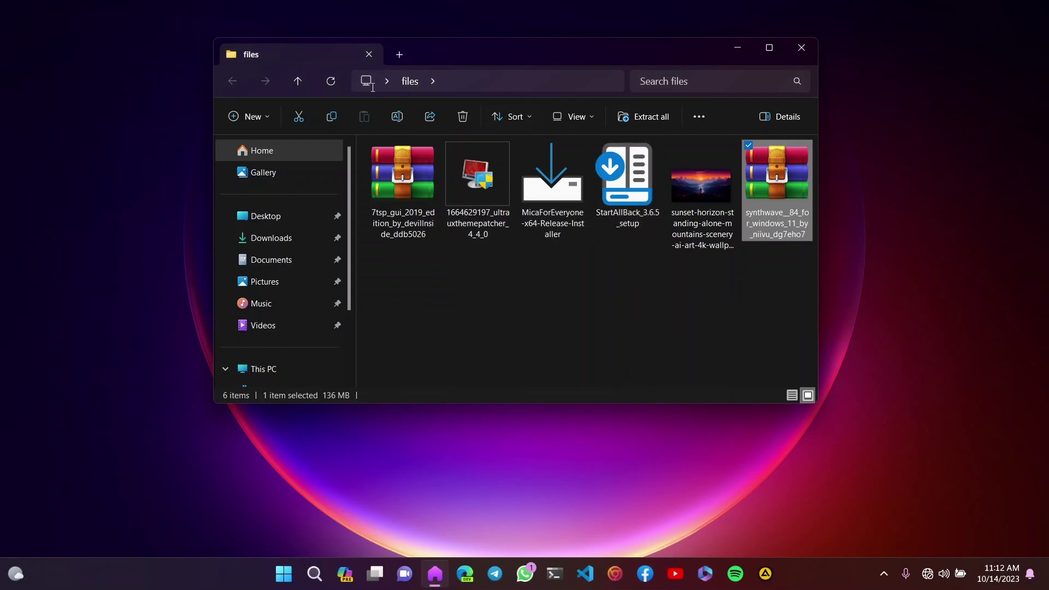
left_click(331, 86)
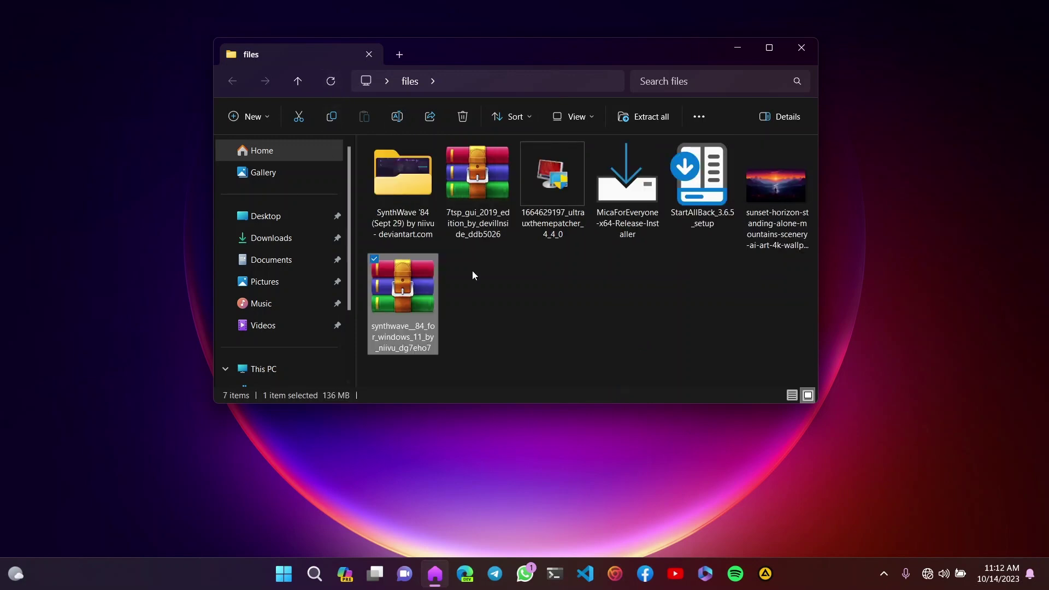
In the SynthWave '84 folder's 7TSP Icon theme subfolder, rename "7tsp Linuxfx-11-AIO.7z.remove" to "7tsp Linuxfx-11-AIO.7z" and accept the extension change.
double_click(404, 180)
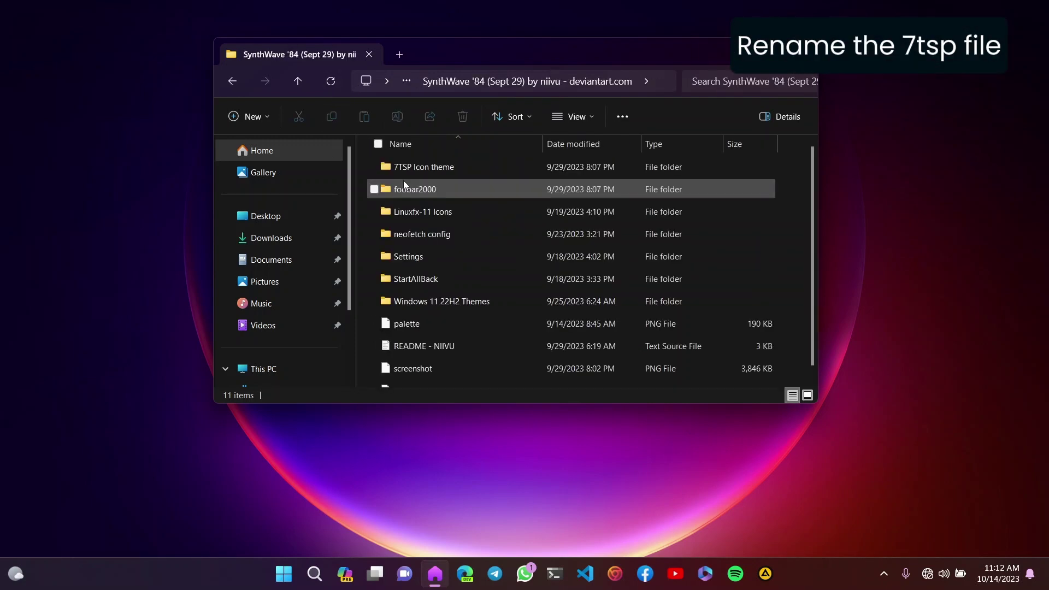
double_click(474, 169)
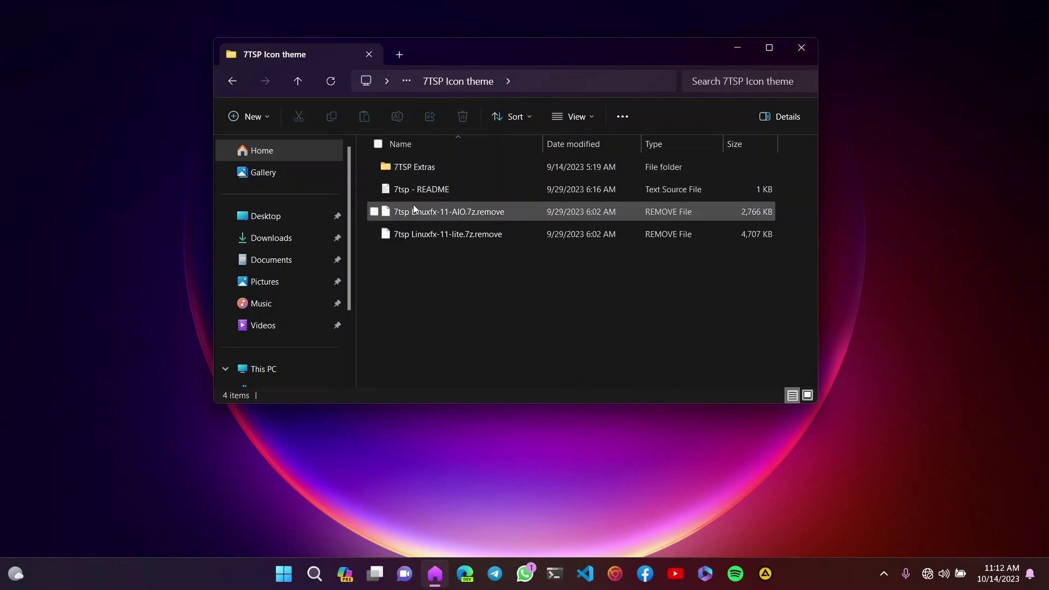
left_click(475, 213)
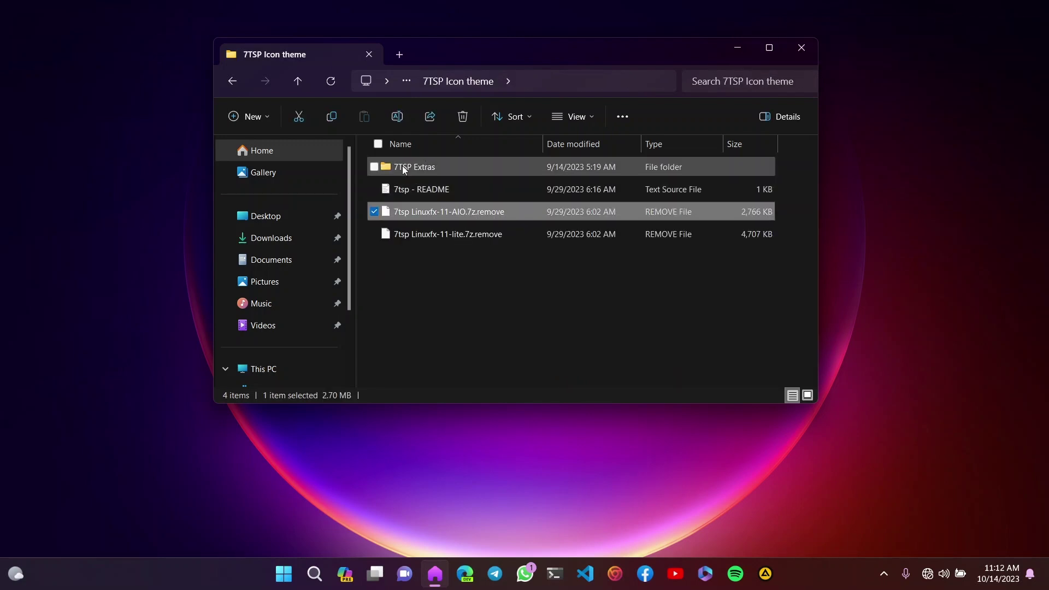
left_click(401, 120)
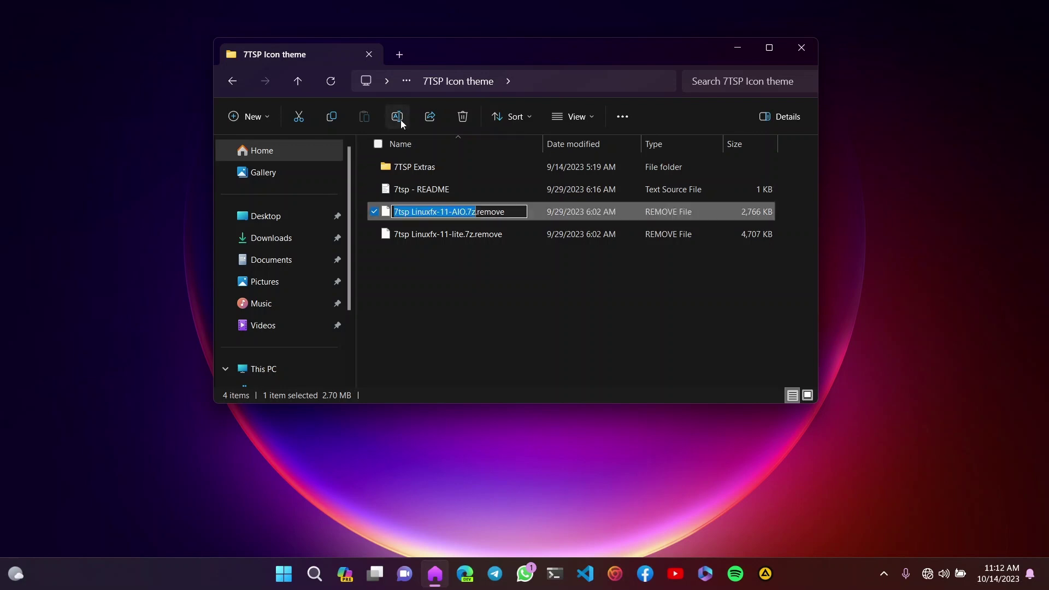
left_click(510, 217)
key("BackSpace")
key("BackSpace")
key("BackSpace")
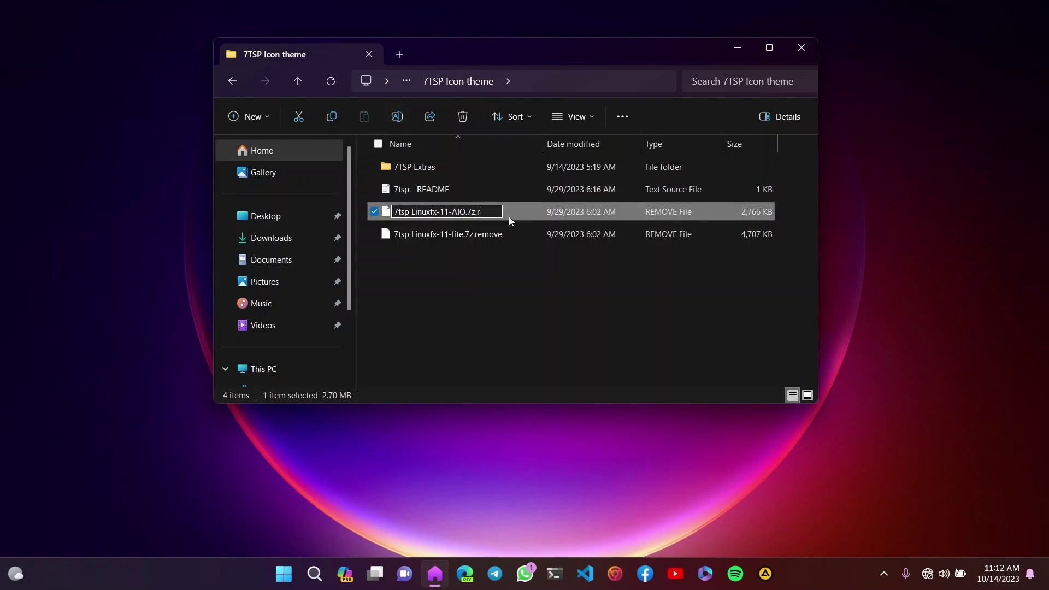
key("Return")
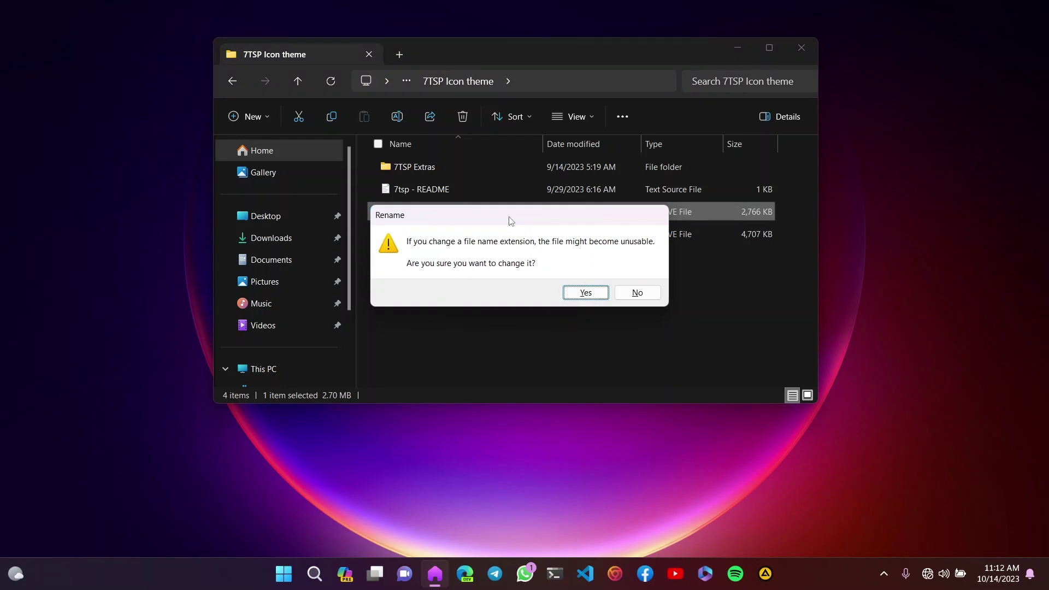
left_click(578, 290)
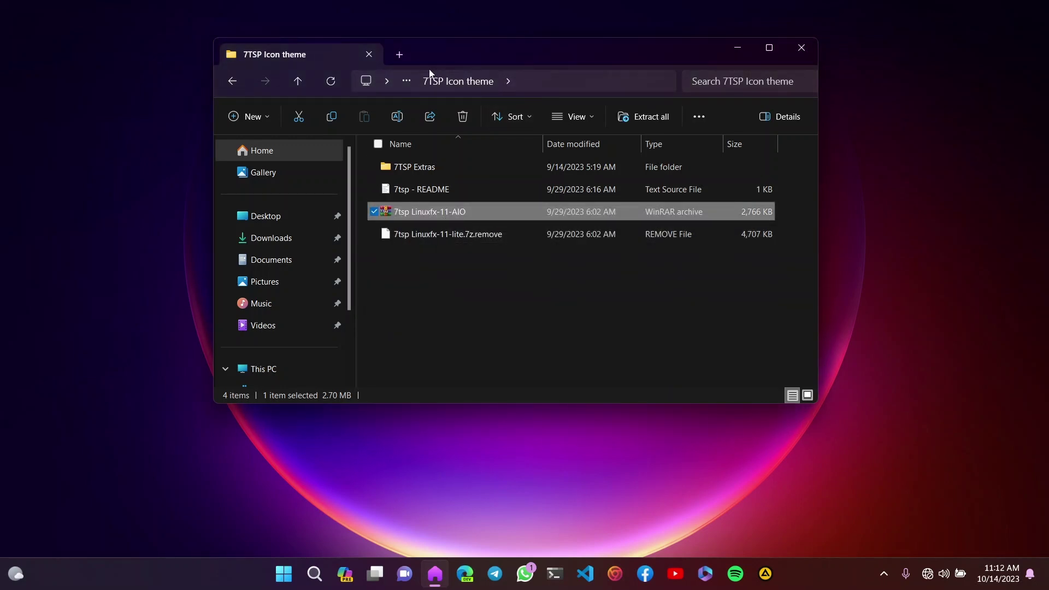
Return to the files folder and extract the 7tsp_gui_2019_edition_by_devillnside_ddb5026 archive into its own folder with WinRAR.
left_click(234, 80)
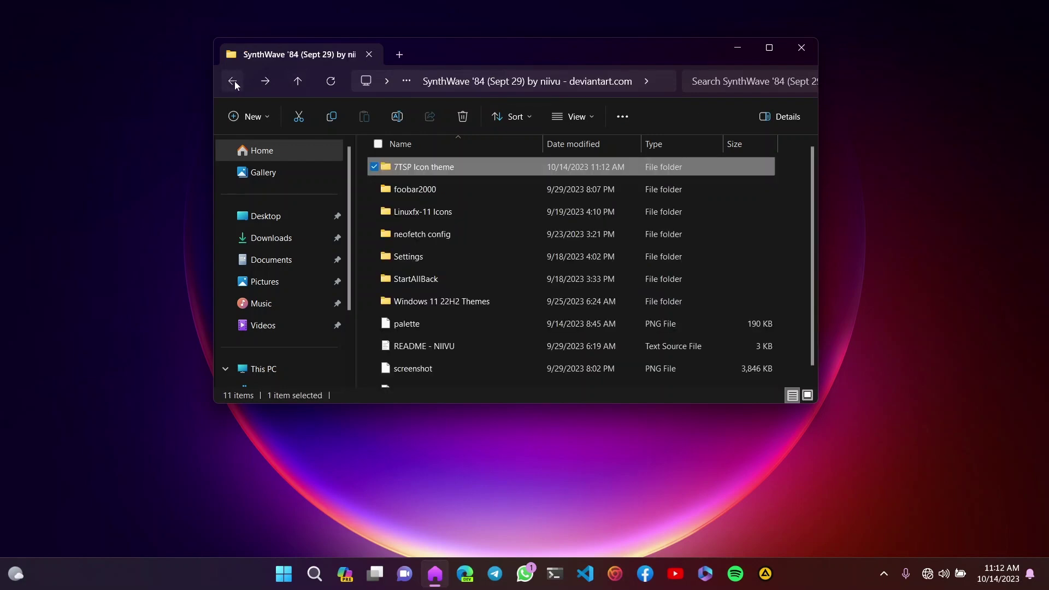
left_click(233, 80)
left_click(491, 201)
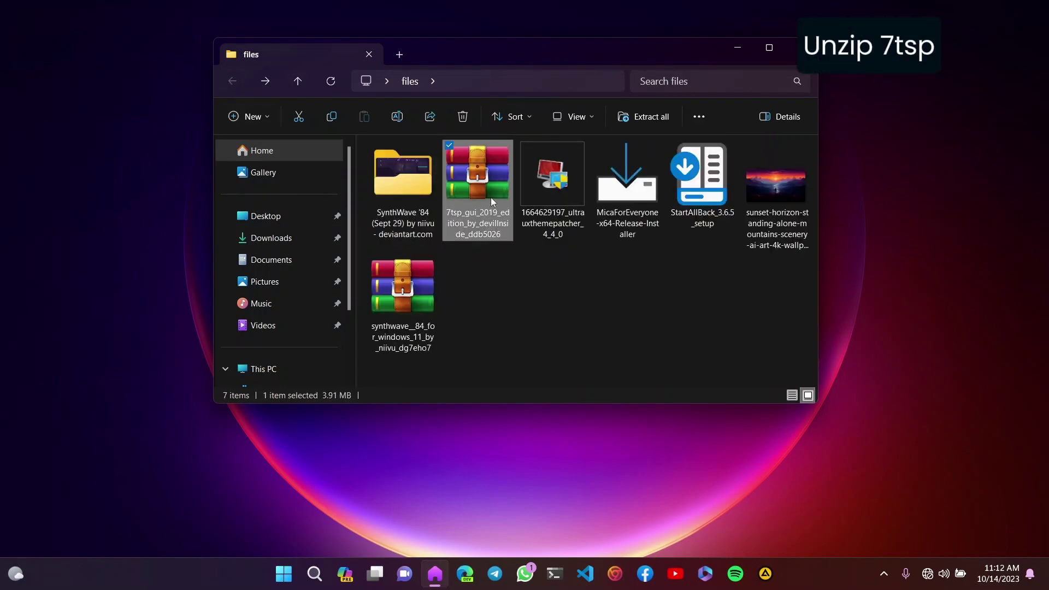
right_click(483, 185)
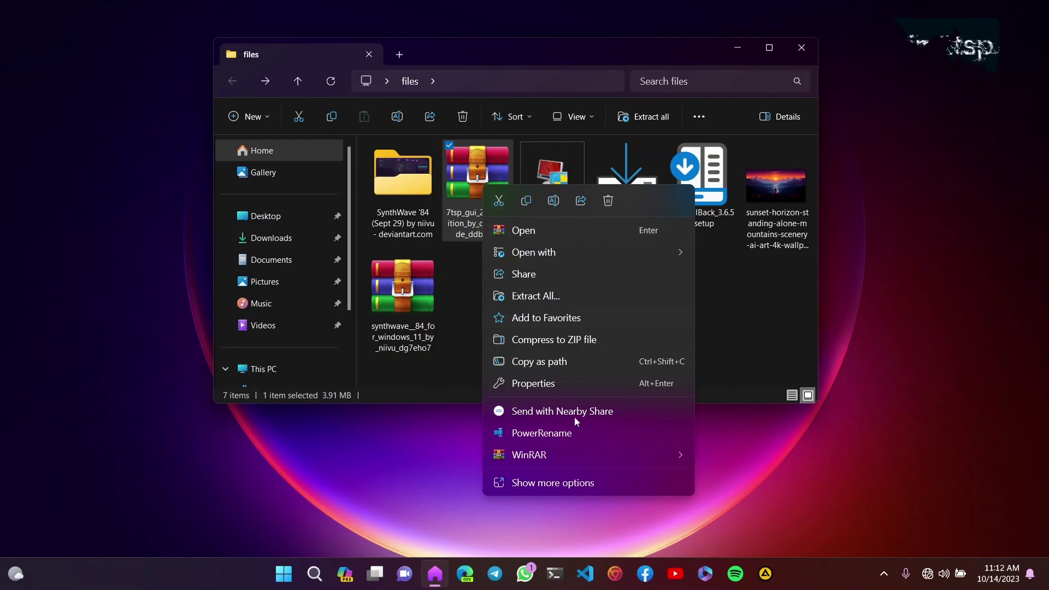
mouse_move(565, 464)
left_click(763, 500)
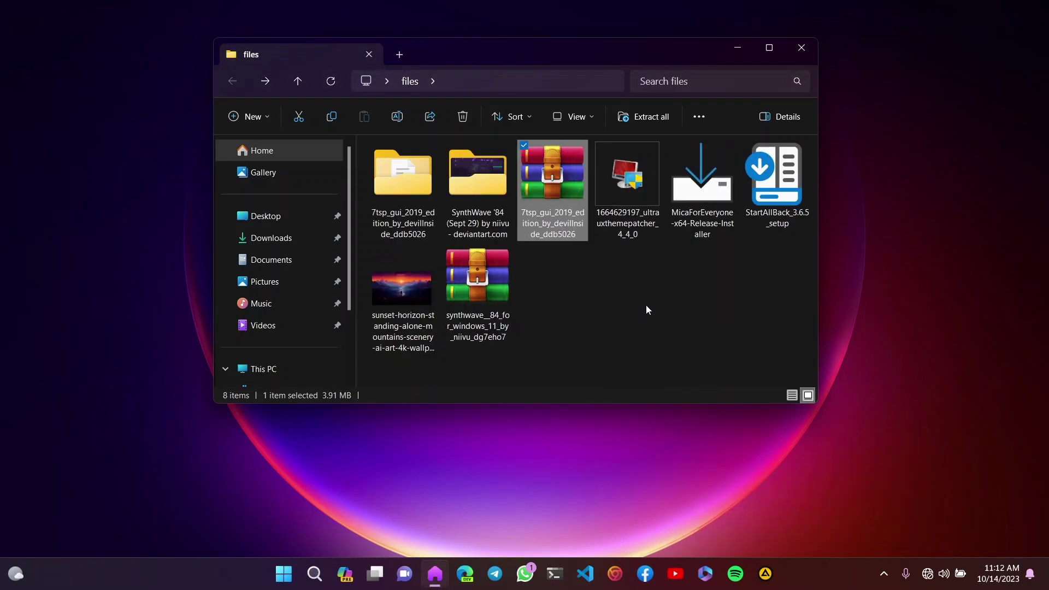
In the extracted 7tsp_gui folder, rename "7tsp GUI v0.6(2019).ee" to "7tsp GUI v0.6(2019).exe" and accept the extension change.
left_click(432, 195)
double_click(419, 181)
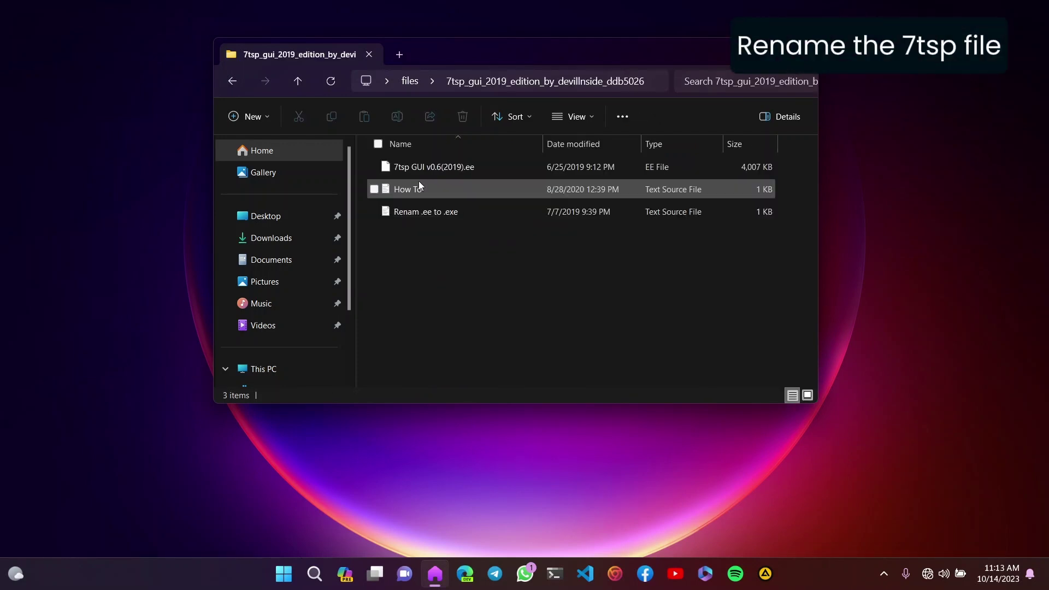
left_click(456, 168)
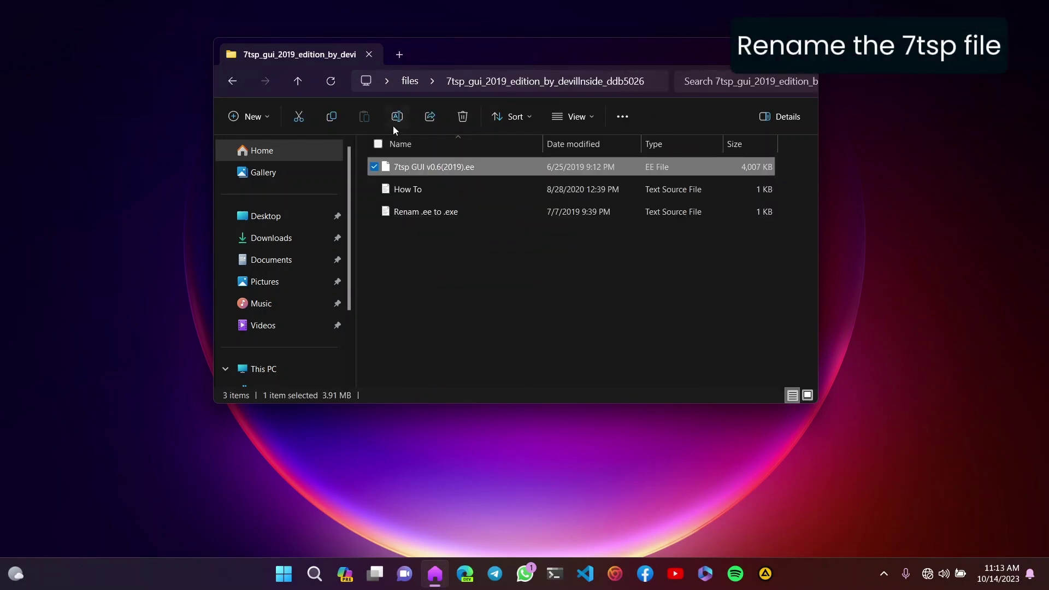
left_click(396, 122)
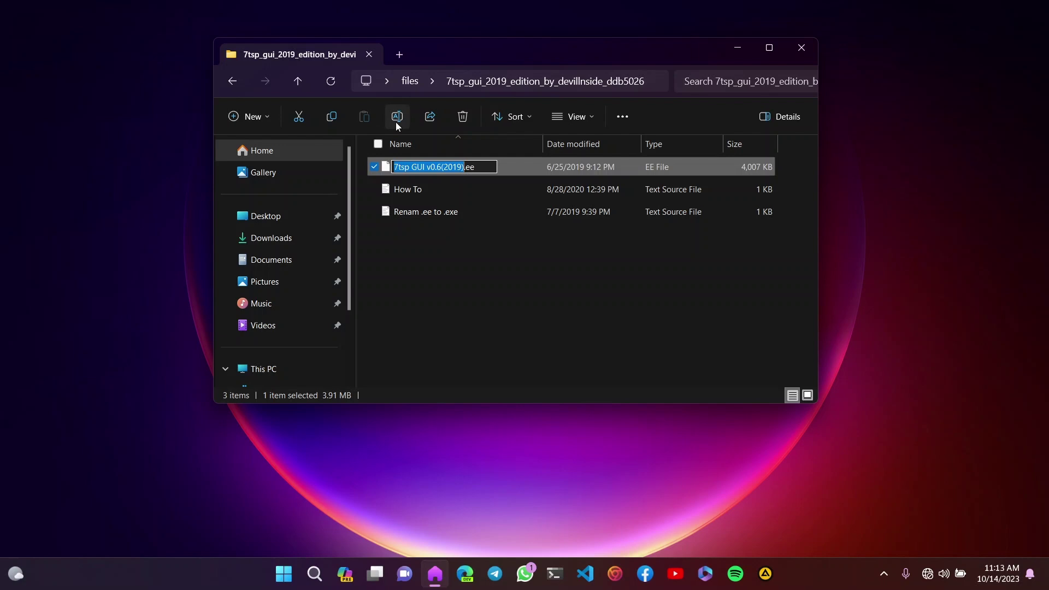
key("Right")
type("x")
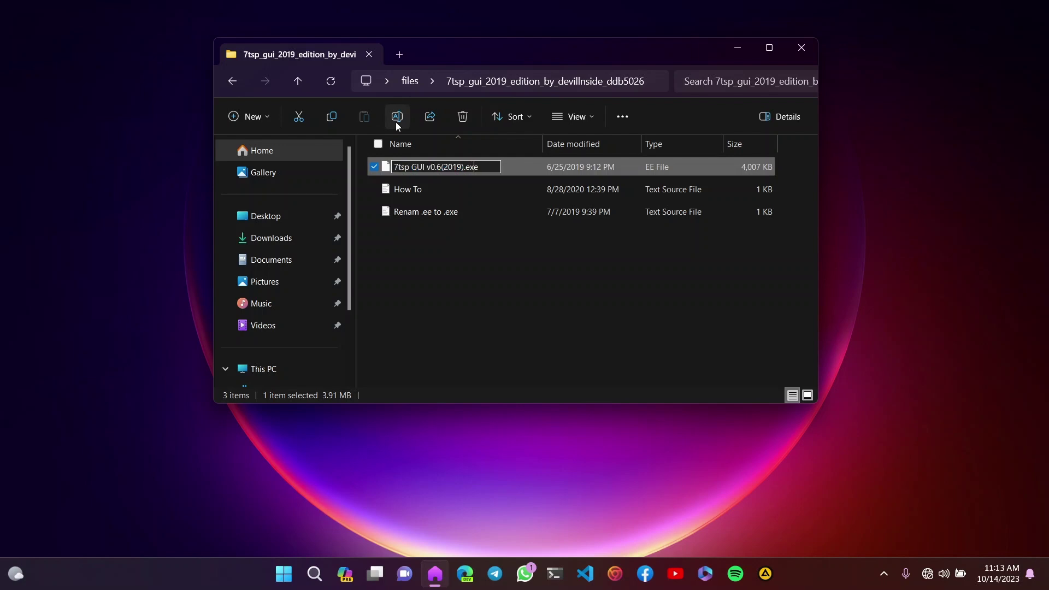
key("Return")
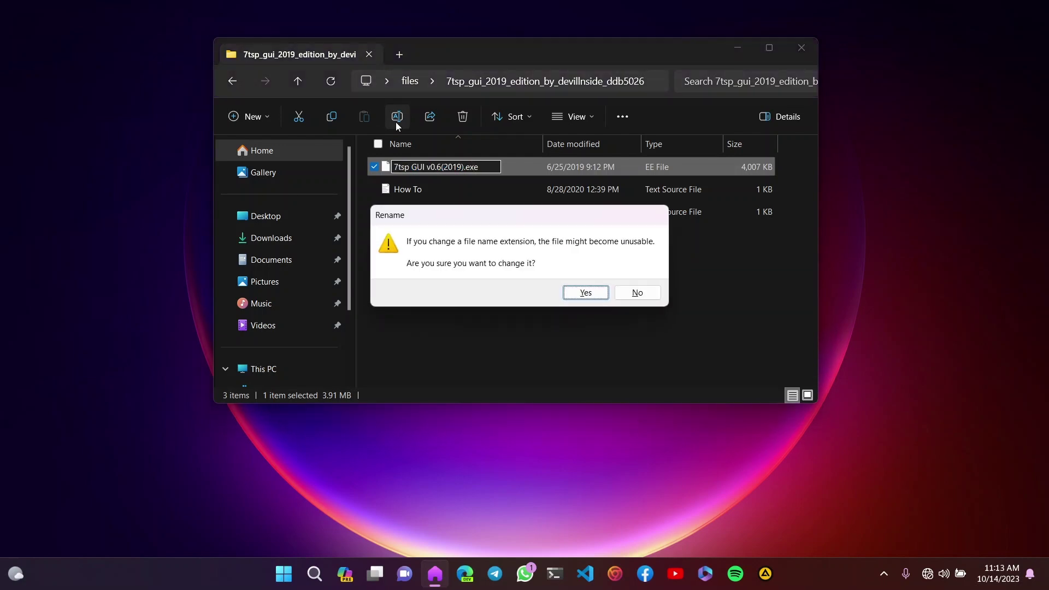
left_click(584, 292)
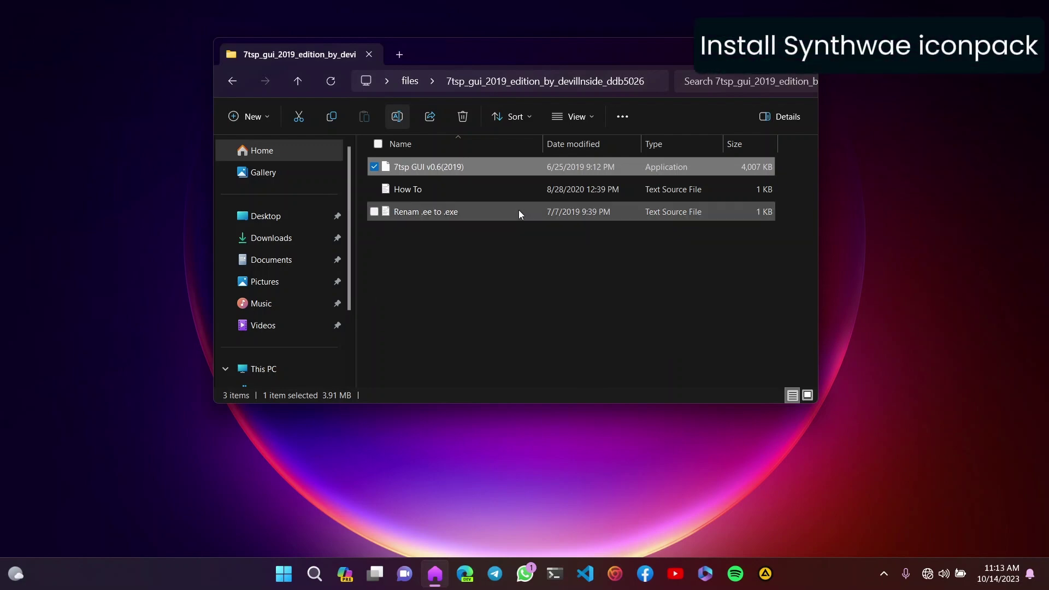
Launch 7tsp GUI v0.6(2019) and add 7tsp Linuxfx-11-AIO from the SynthWave '84 7TSP Icon theme folder as a custom pack.
double_click(466, 166)
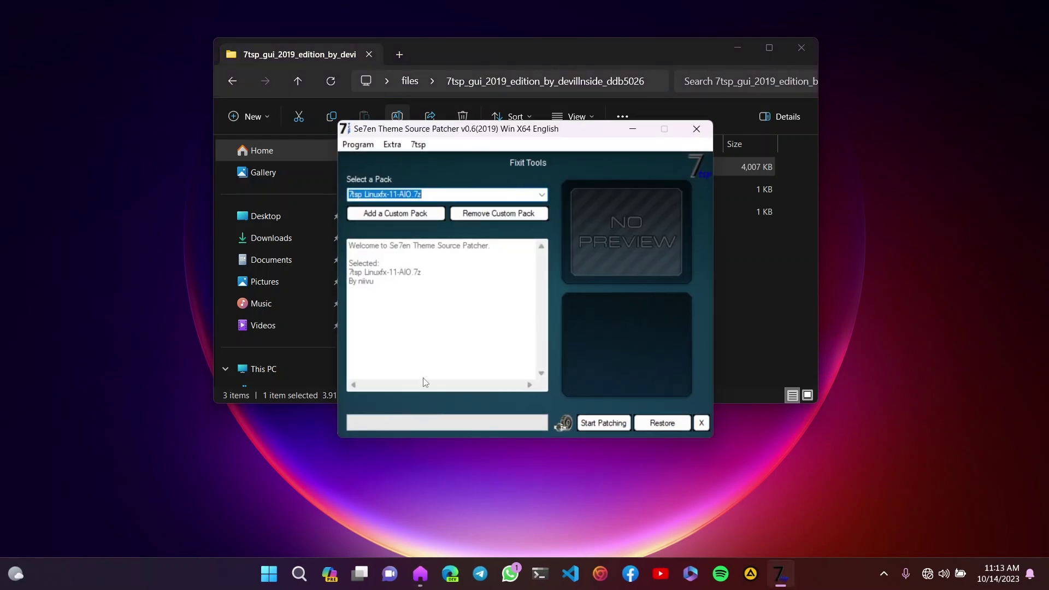
left_click(396, 213)
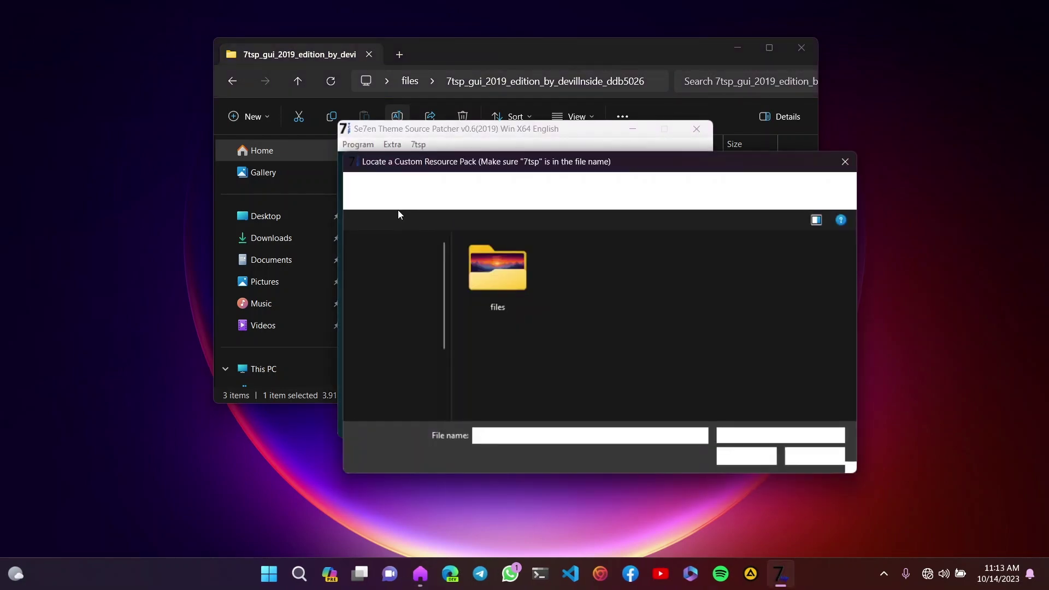
double_click(478, 292)
double_click(513, 290)
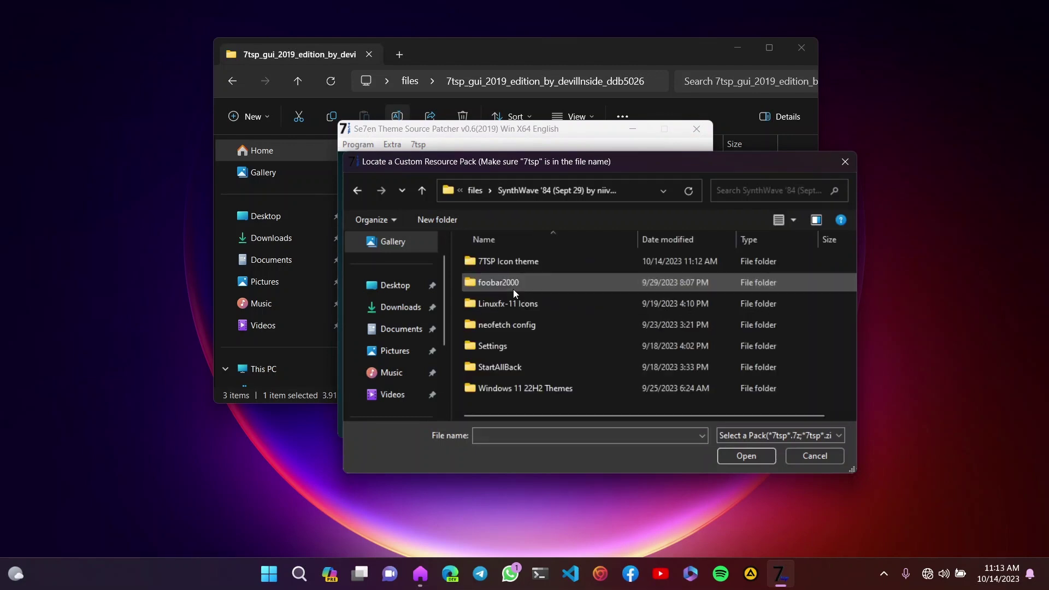
double_click(533, 260)
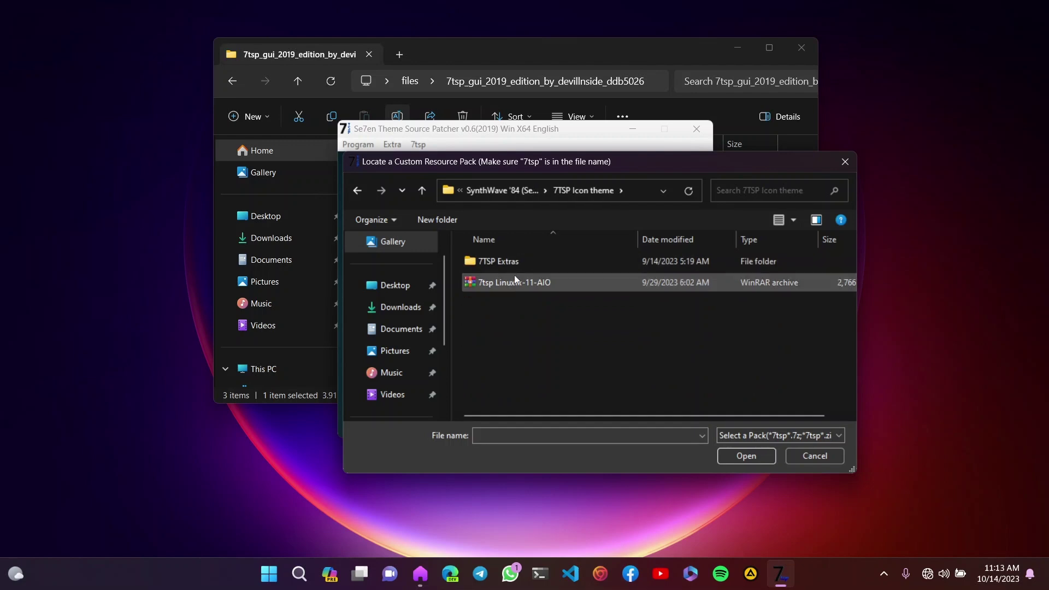
left_click(536, 287)
left_click(724, 461)
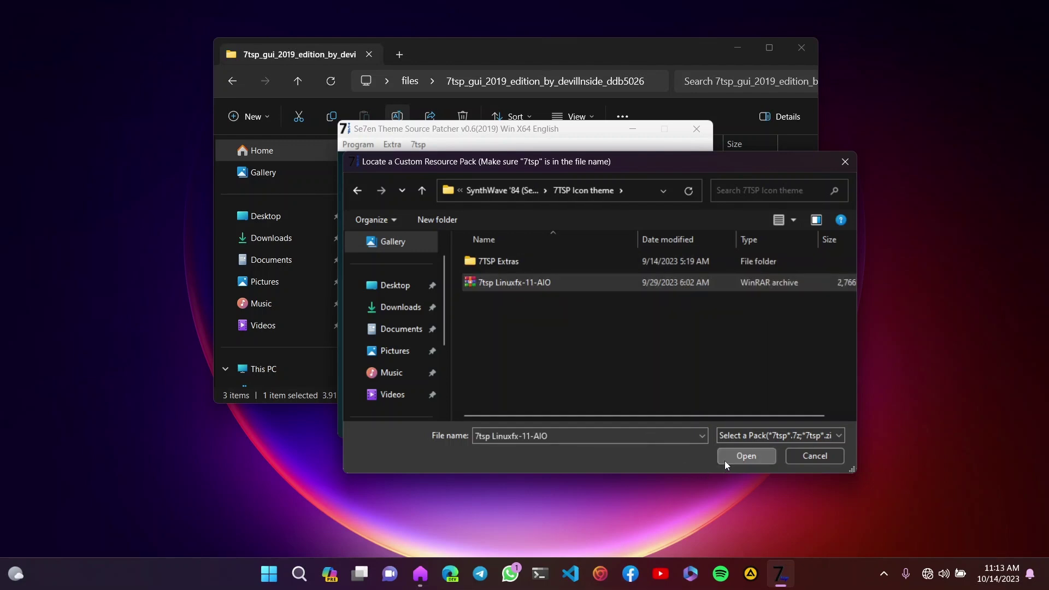
left_click(523, 343)
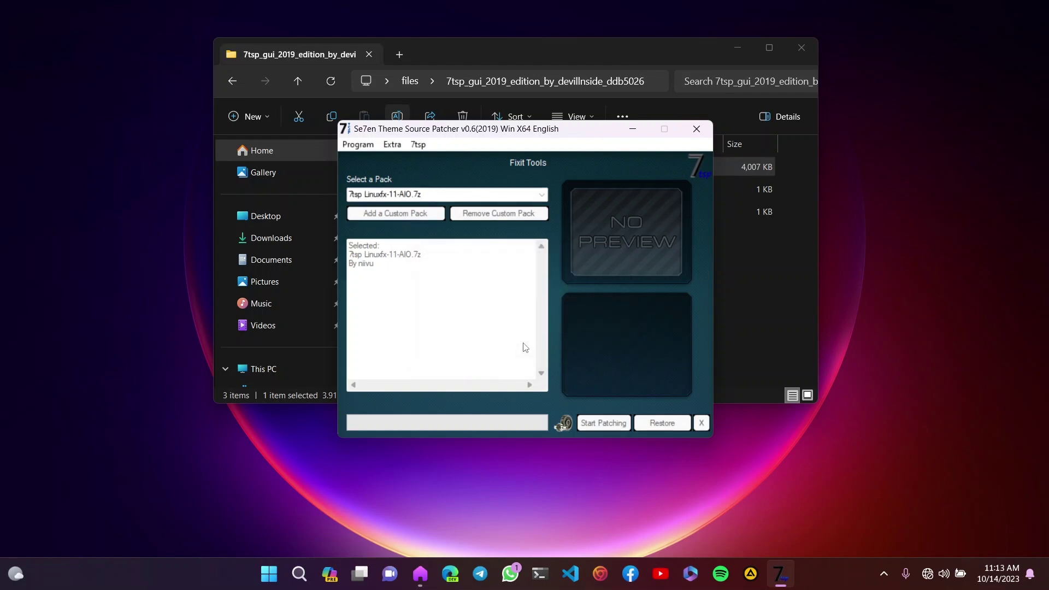
Patch the system with the 7tsp Linuxfx-11-AIO.7z pack, dismissing the bru.exe error and skipping the .NET Framework 3.5 installation.
left_click(588, 424)
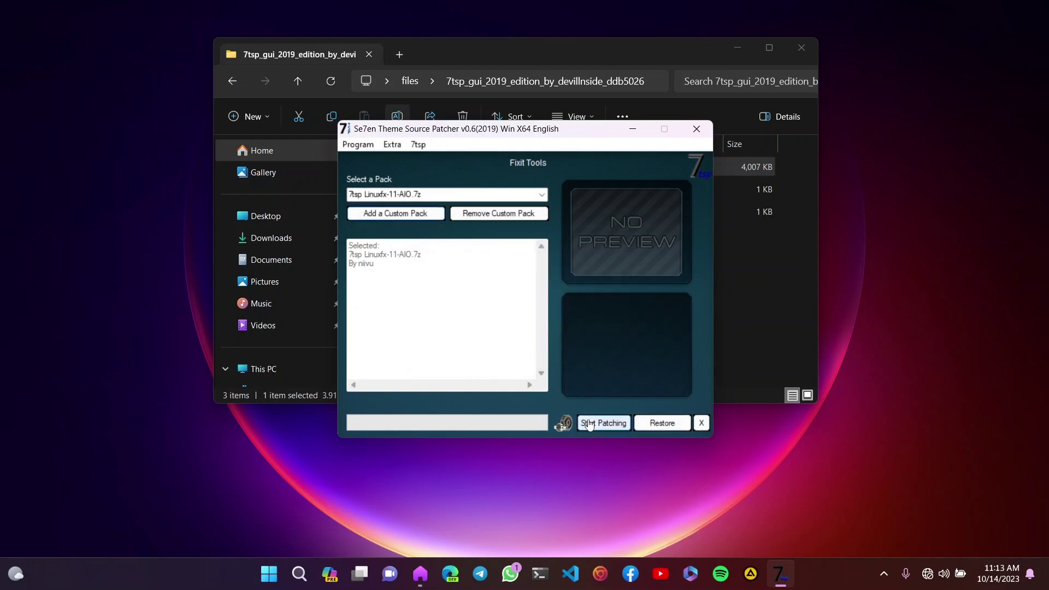
left_click(519, 355)
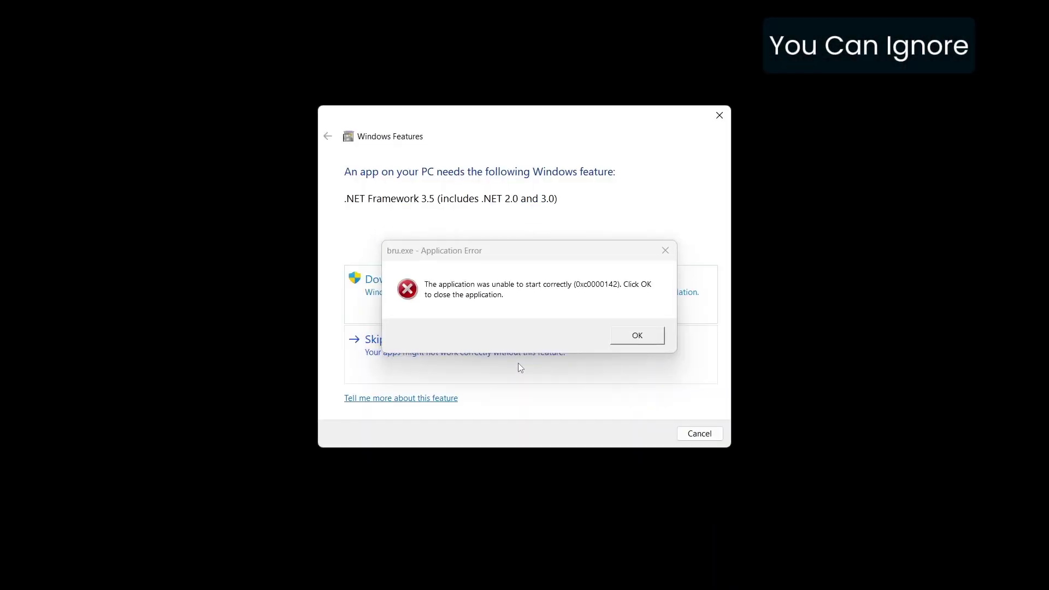
left_click(621, 338)
left_click(449, 361)
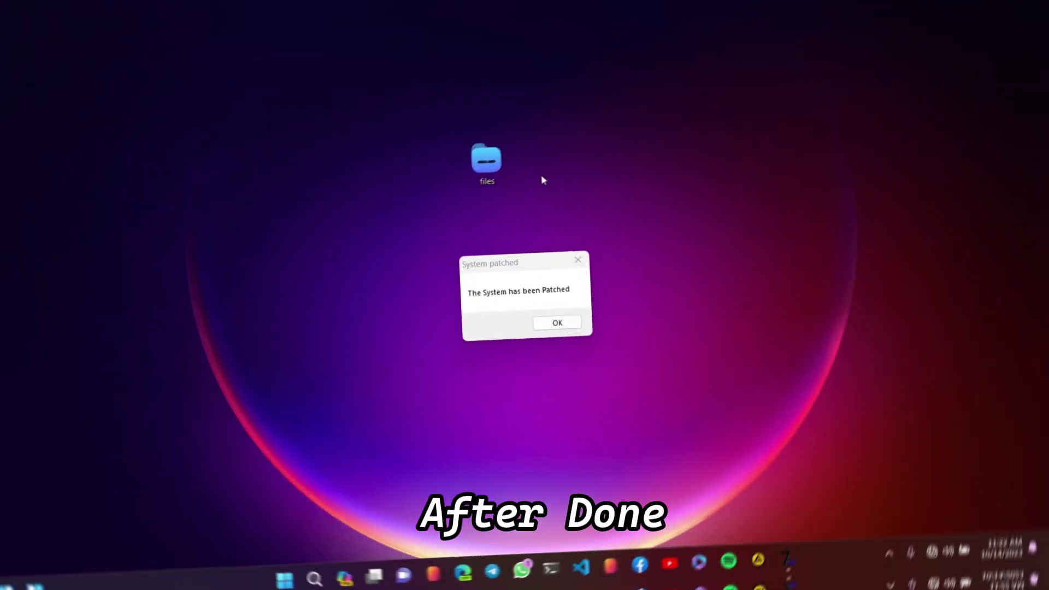
left_click(558, 325)
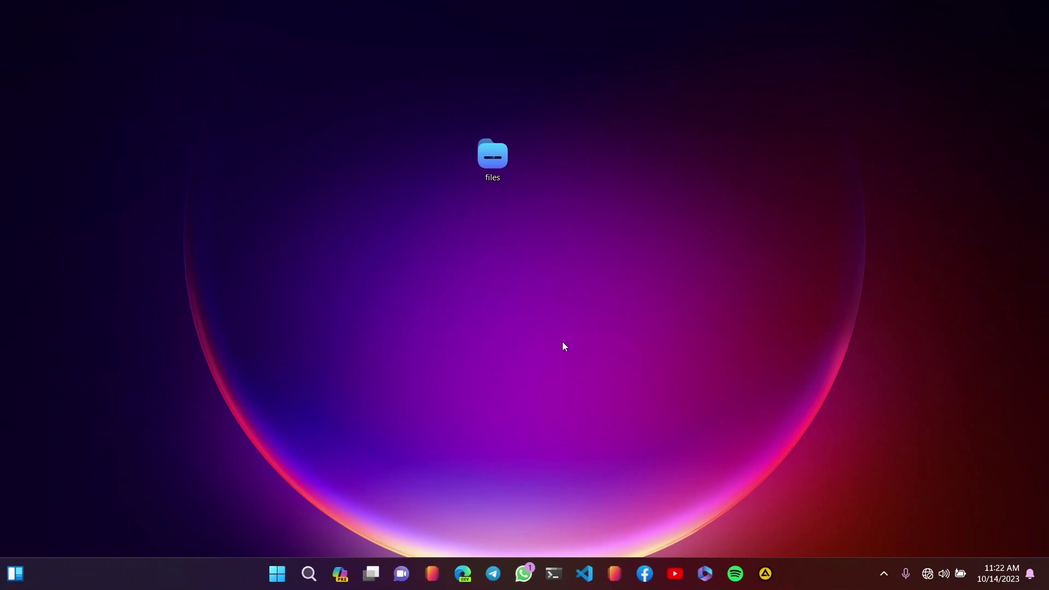
Inspect the patched icons in the desktop's files folder, This PC and Home.
double_click(486, 161)
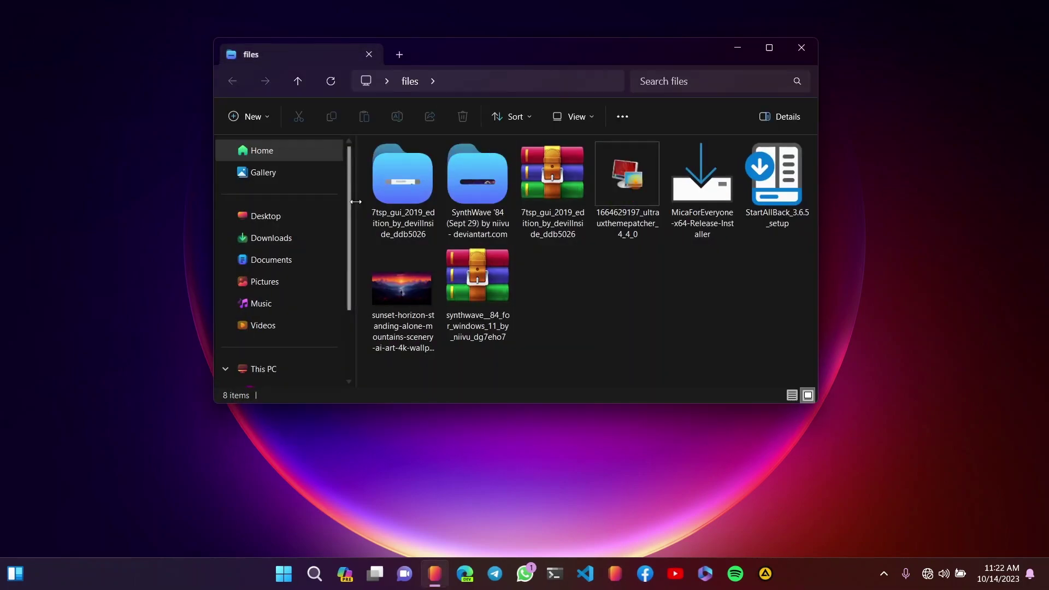
scroll(279, 200, "down", 2)
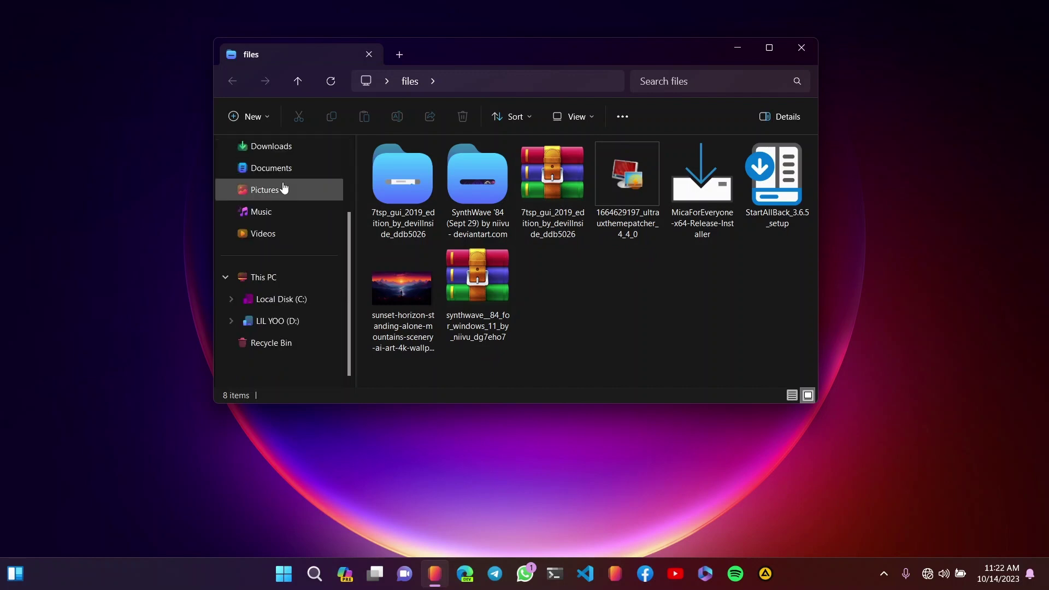
left_click(270, 279)
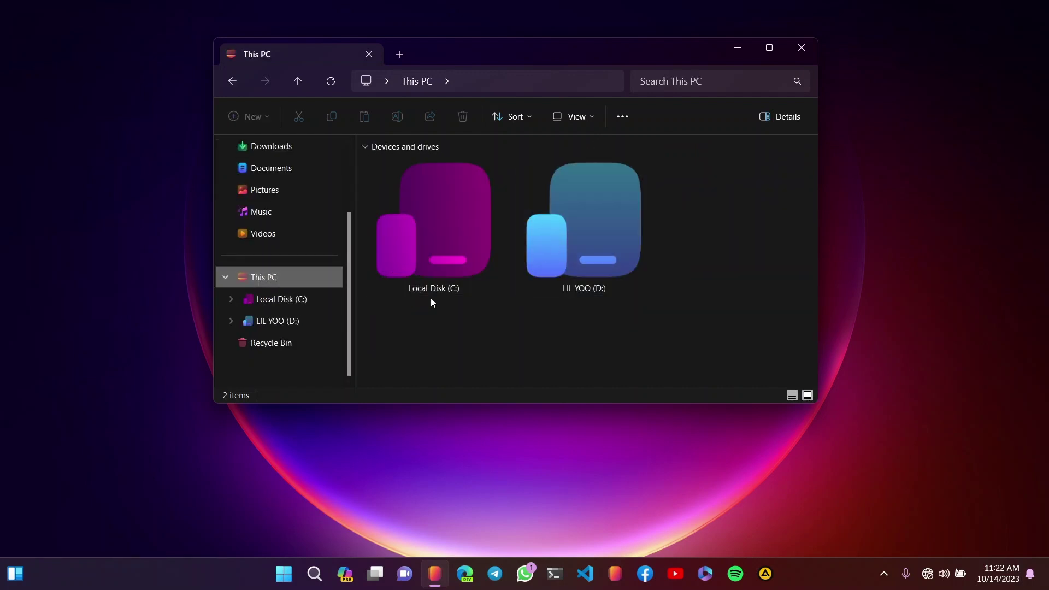
scroll(271, 290, "up", 2)
left_click(278, 152)
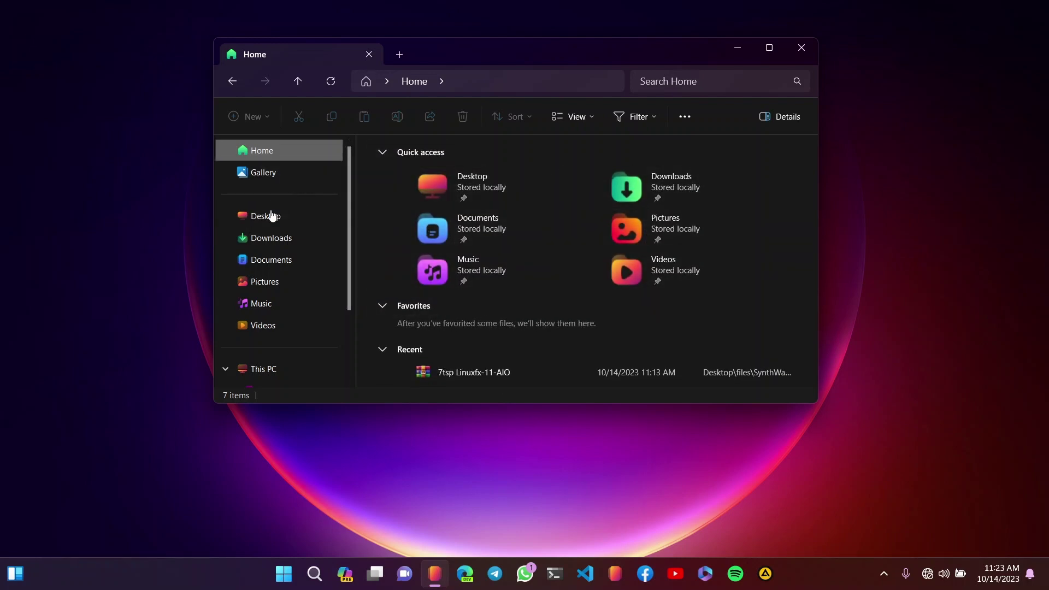
Open the desktop's files folder and display its contents as large thumbnails.
left_click(292, 229)
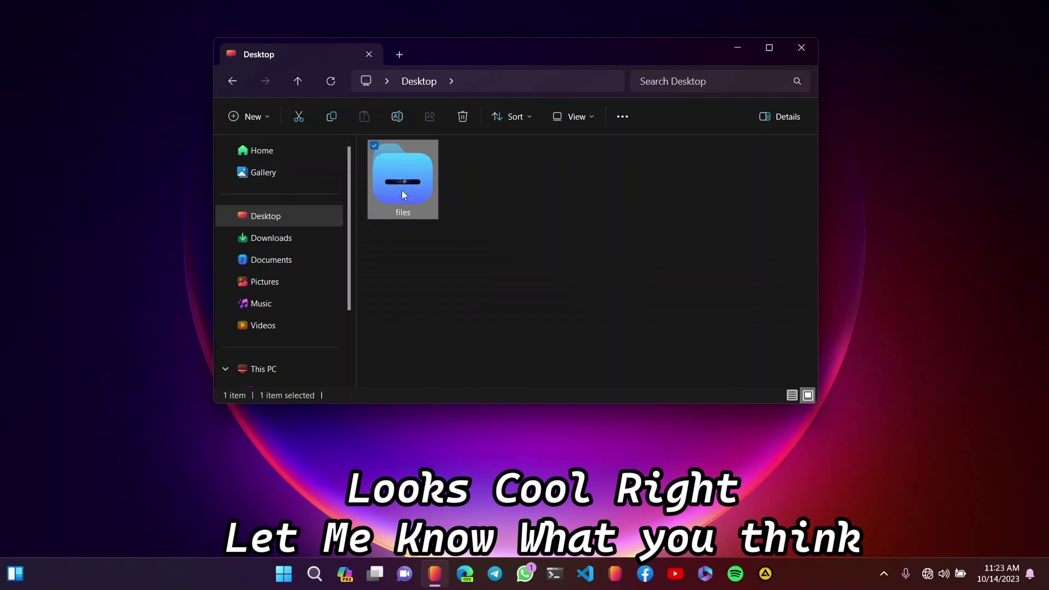
double_click(401, 190)
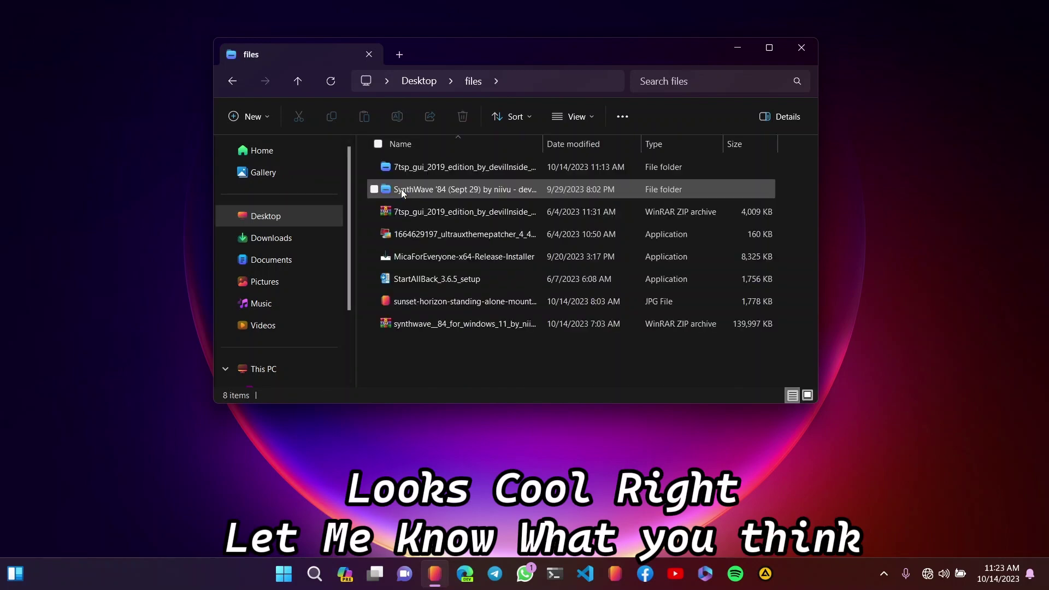
left_click(808, 395)
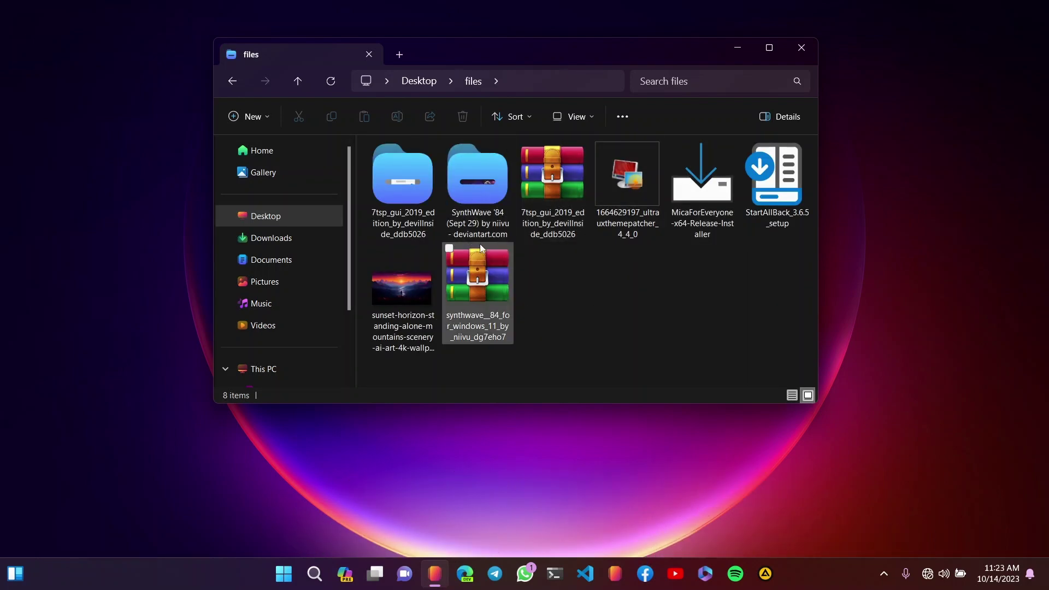
Copy the entire contents of the Windows 11 22H2 Themes folder from the SynthWave '84 (Sept 29) package.
double_click(477, 195)
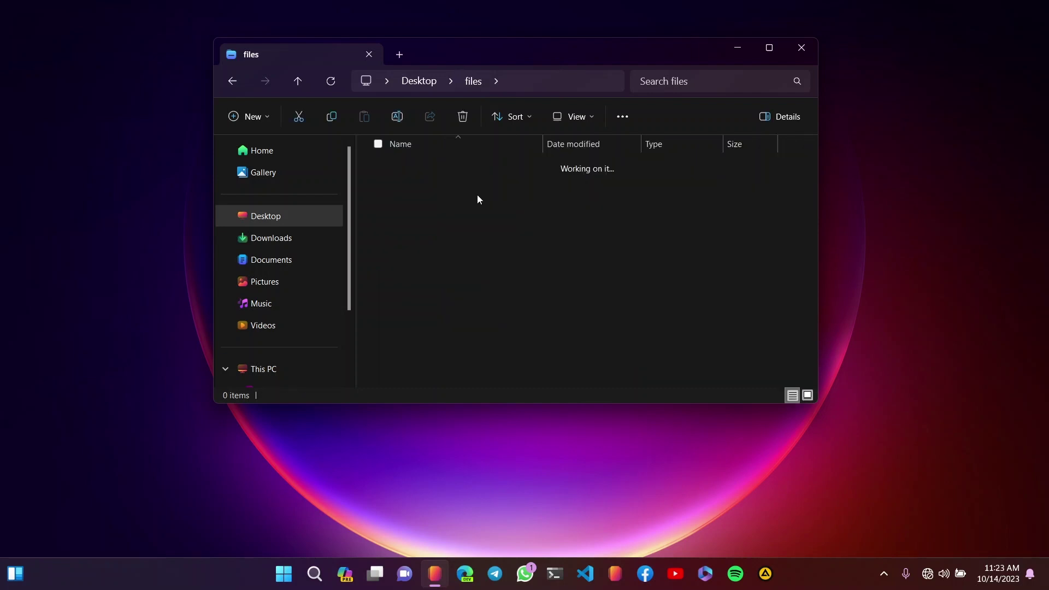
double_click(478, 303)
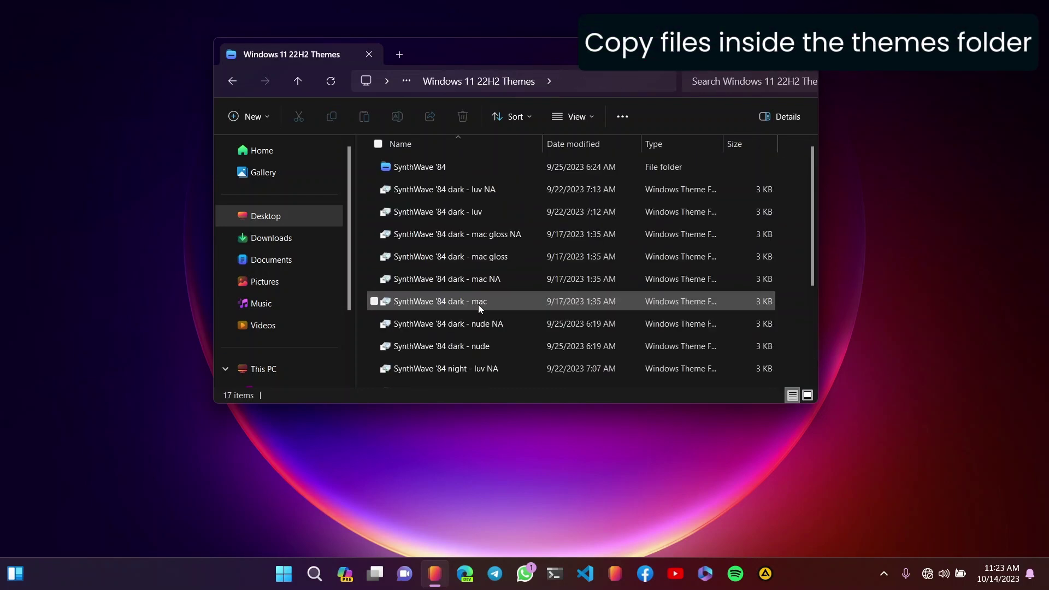
key("ctrl+a")
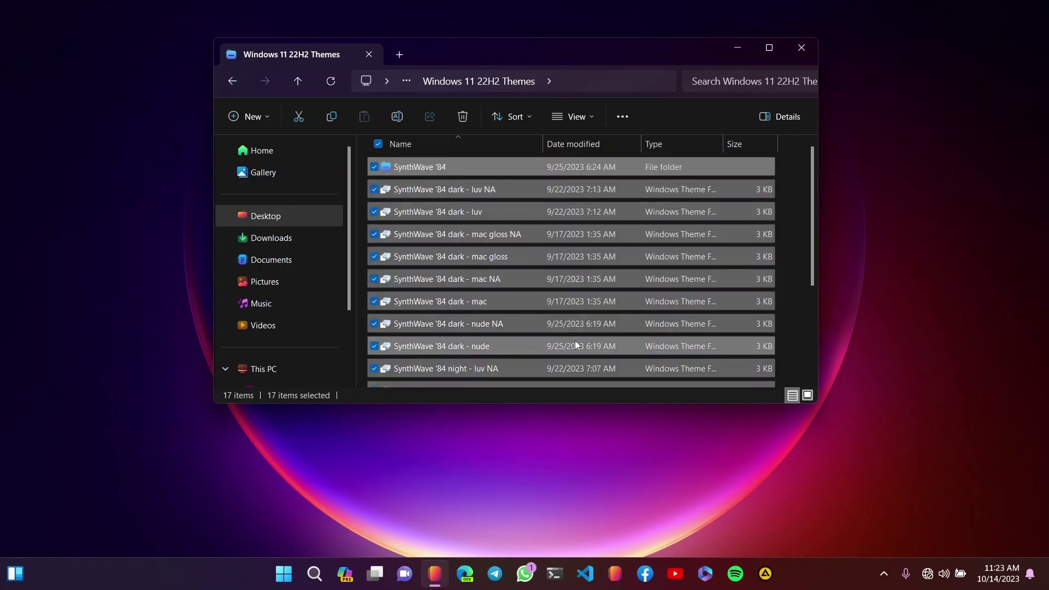
left_click(335, 118)
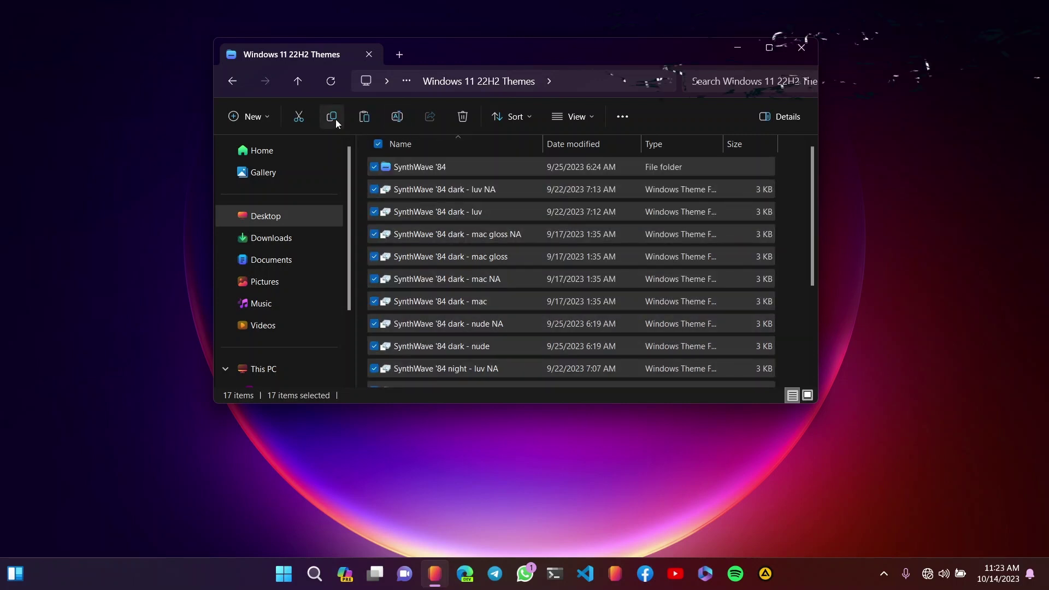
Paste the copied theme files into C:\Windows\Resources\Themes with administrator permission for all current items, and close the folder window.
scroll(274, 274, "down", 2)
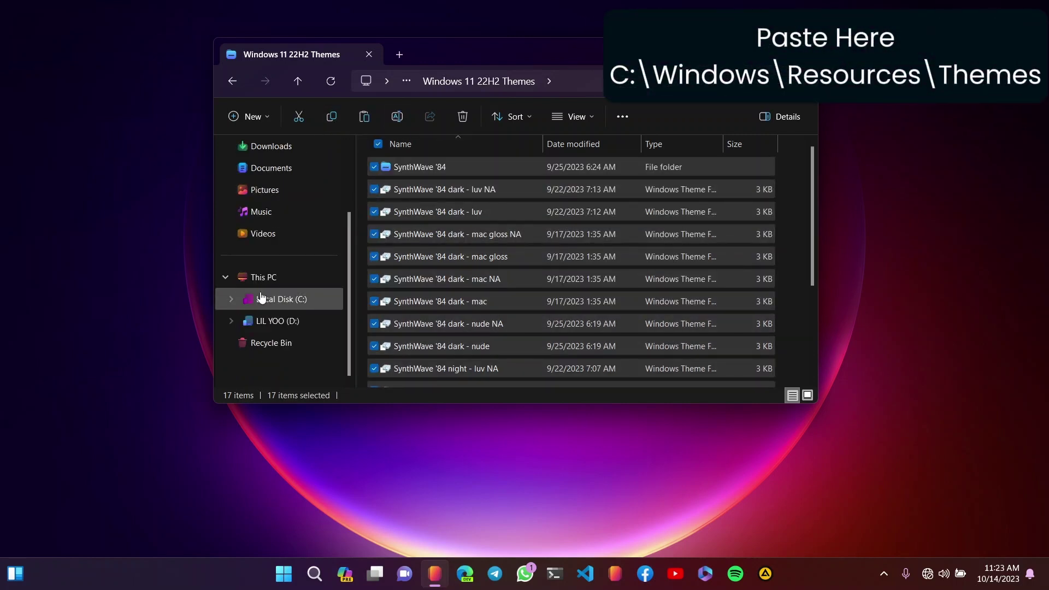
left_click(299, 302)
scroll(473, 291, "down", 2)
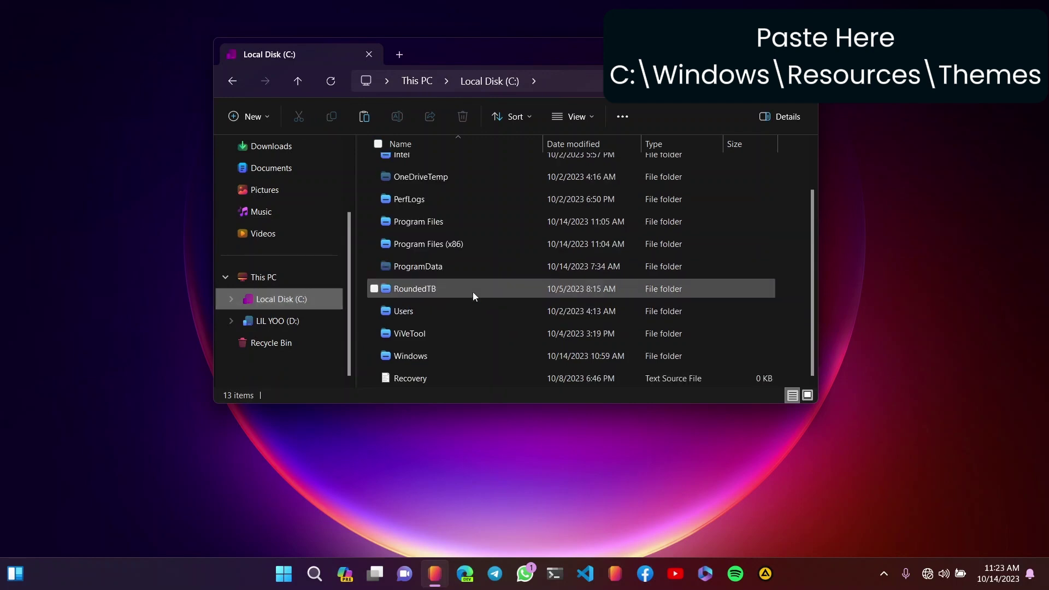
left_click(431, 356)
double_click(432, 355)
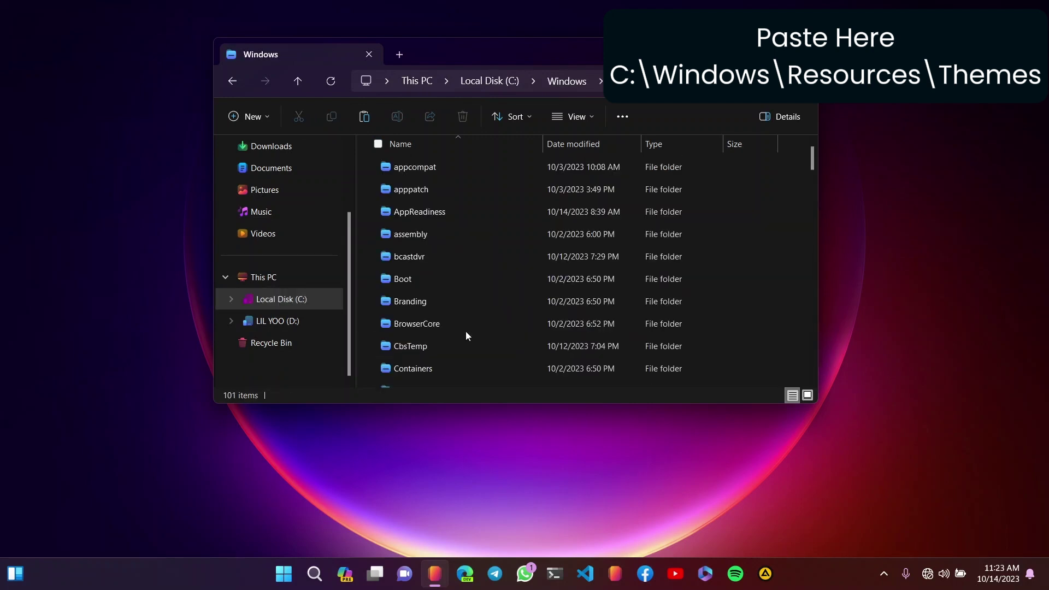
scroll(466, 331, "down", 9)
scroll(487, 226, "down", 5)
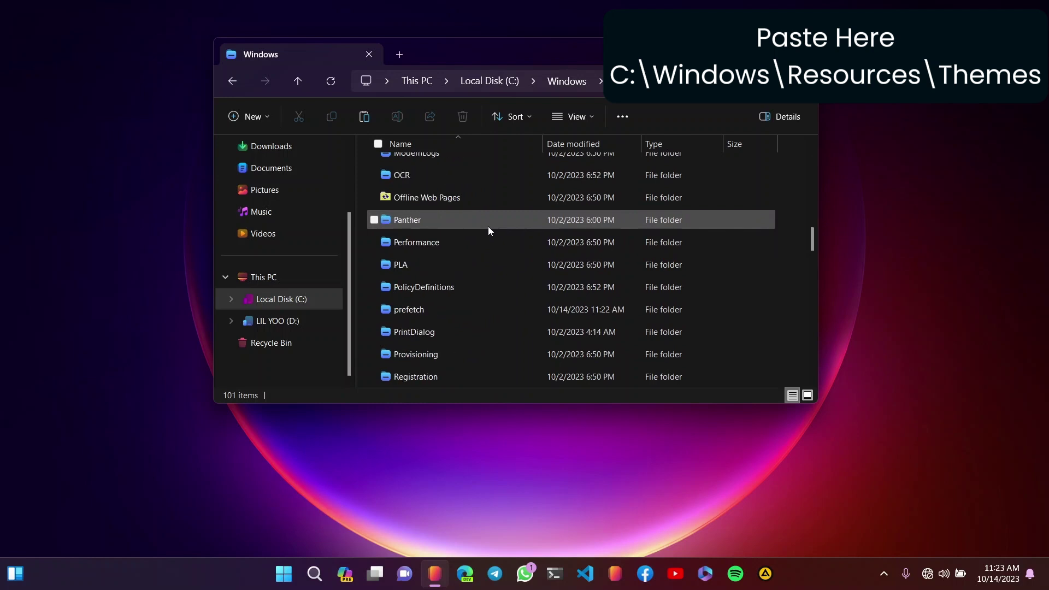
double_click(456, 271)
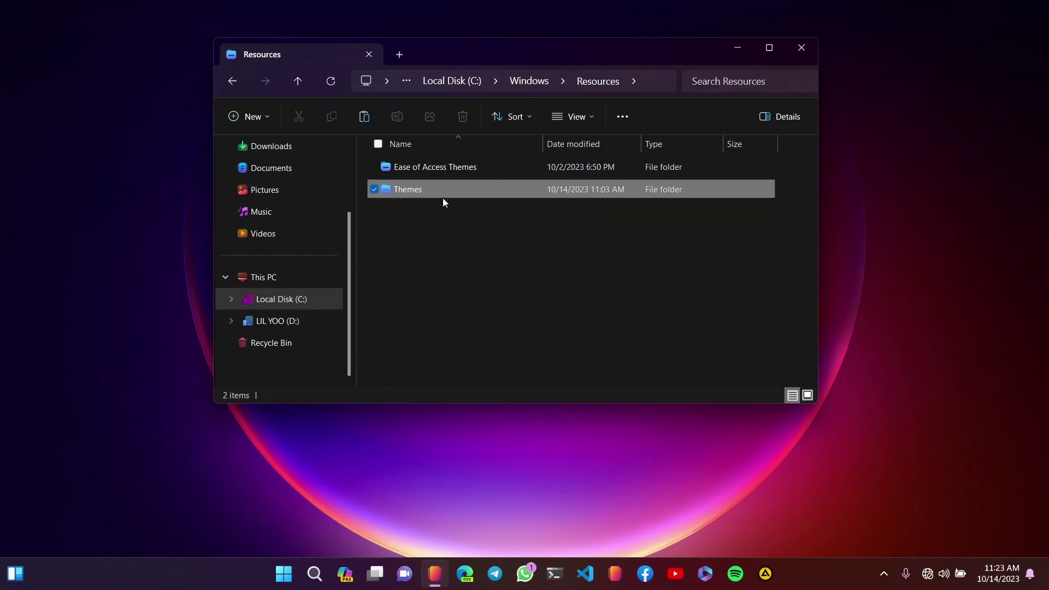
double_click(443, 194)
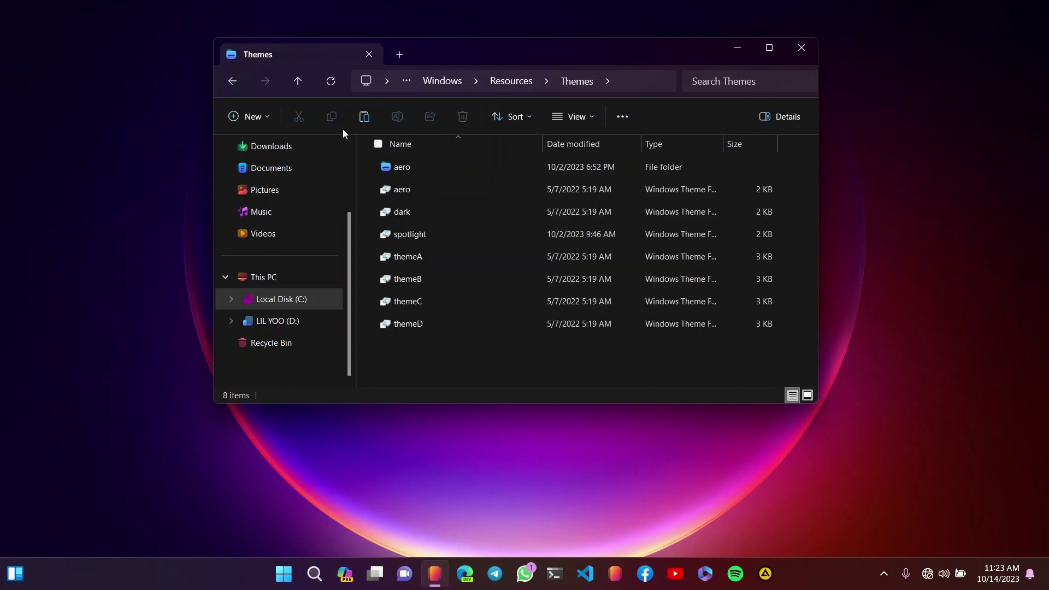
left_click(363, 123)
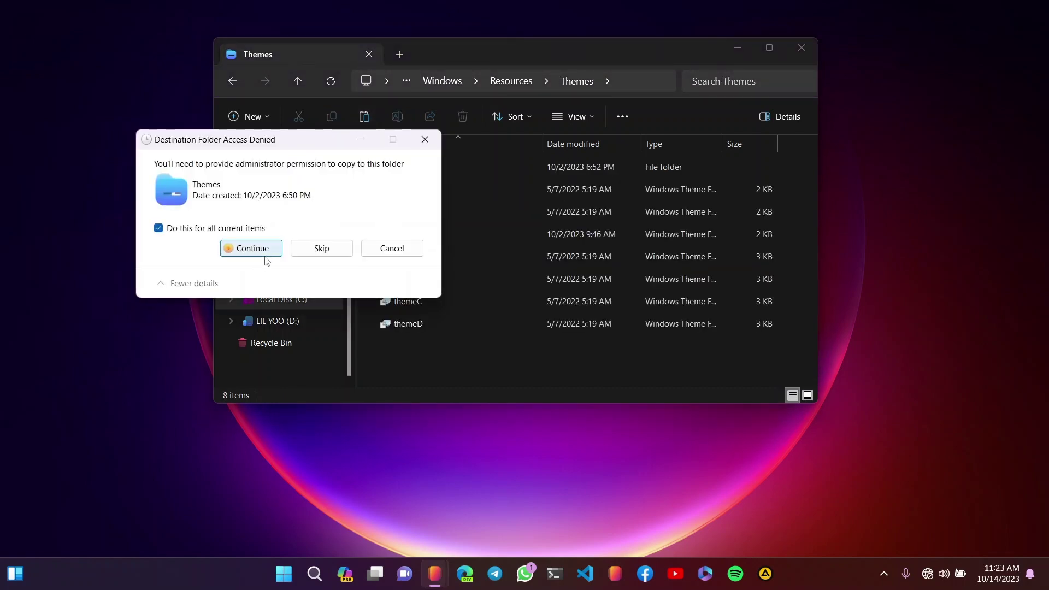
left_click(266, 251)
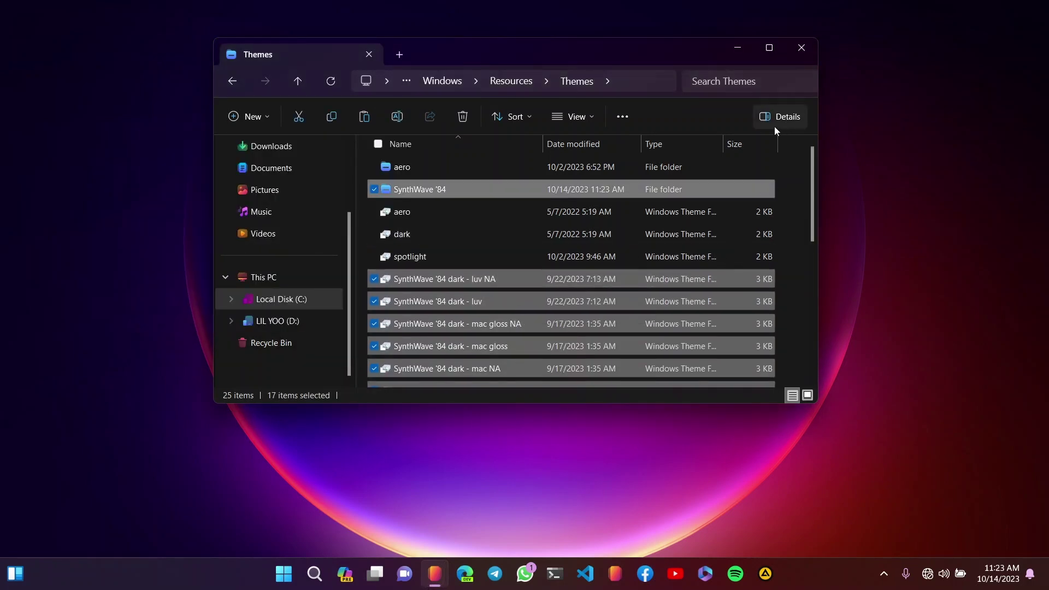
left_click(802, 48)
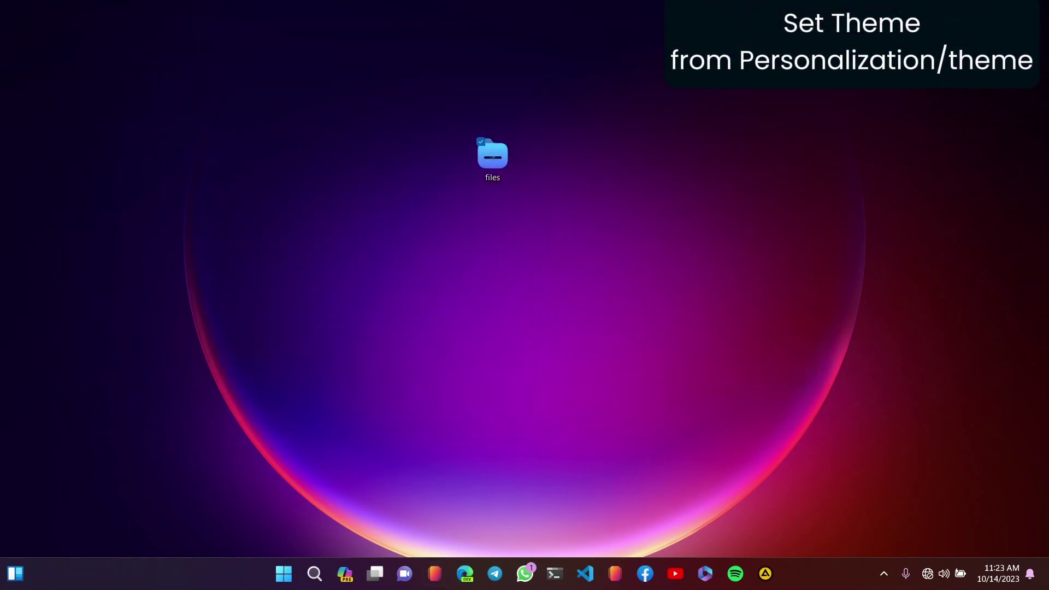
Apply the SynthWave '84 dark - nude theme in the Windows personalization settings and minimize Settings.
left_click(283, 573)
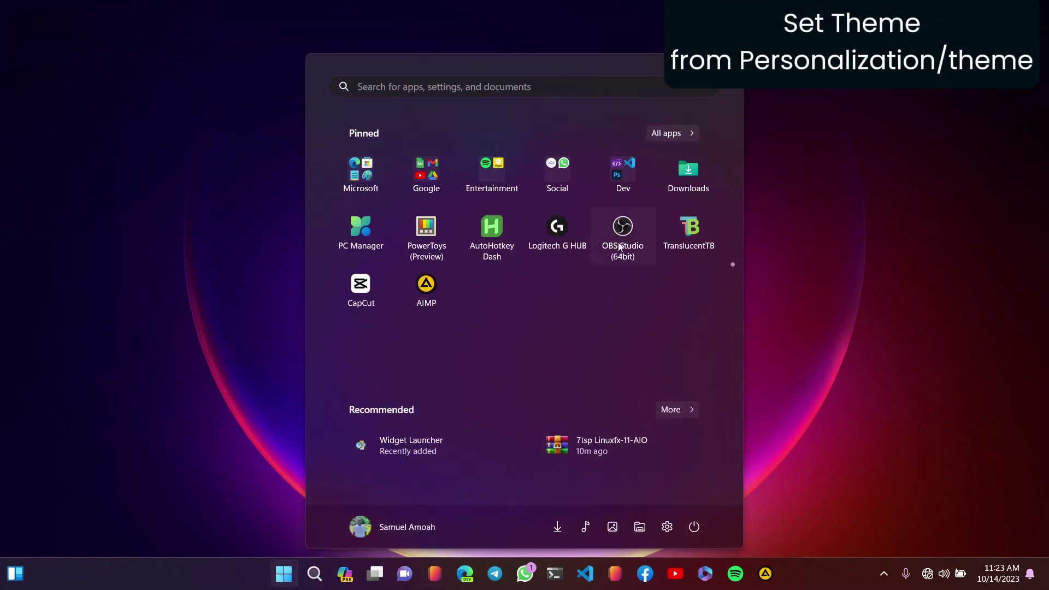
left_click(667, 527)
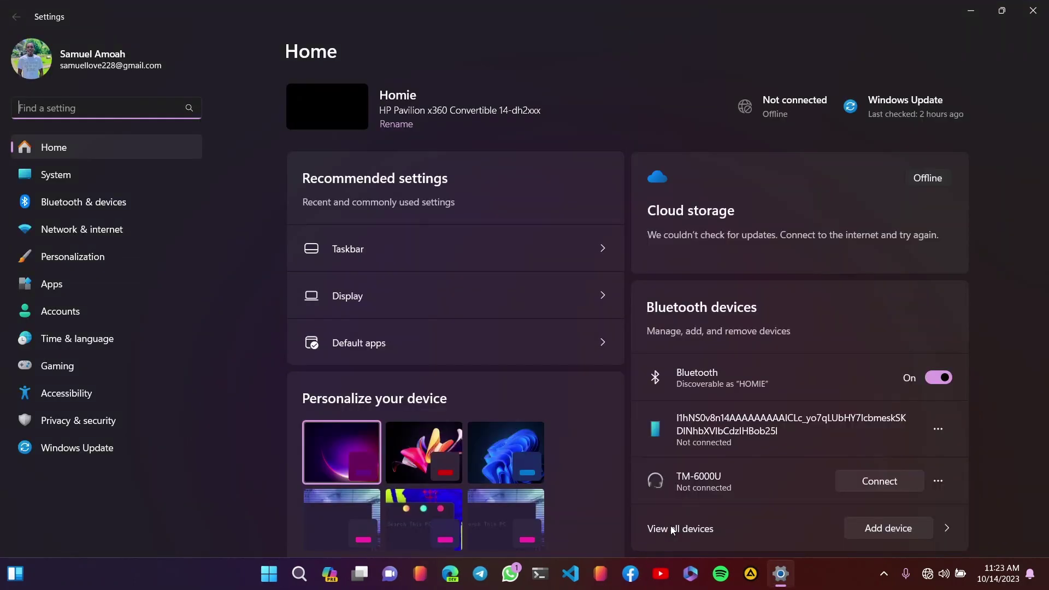
left_click(131, 258)
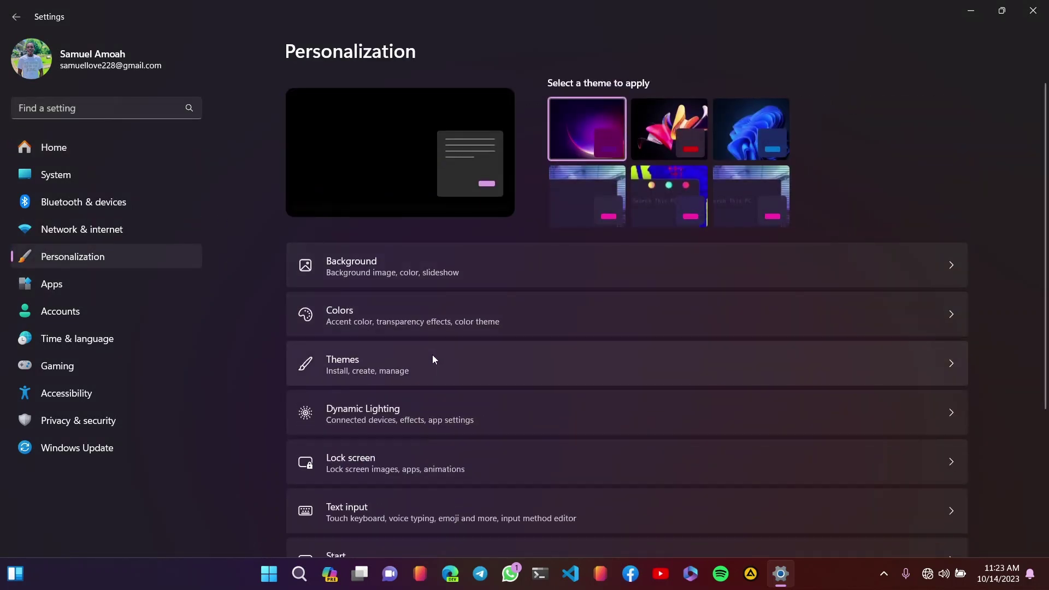
left_click(433, 359)
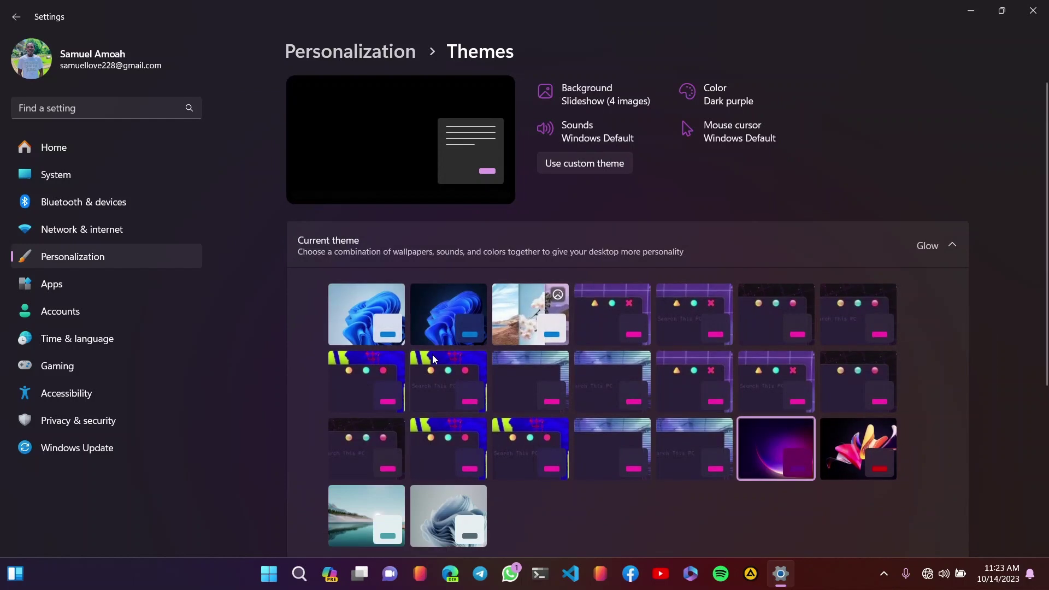
scroll(431, 355, "down", 4)
scroll(397, 195, "up", 2)
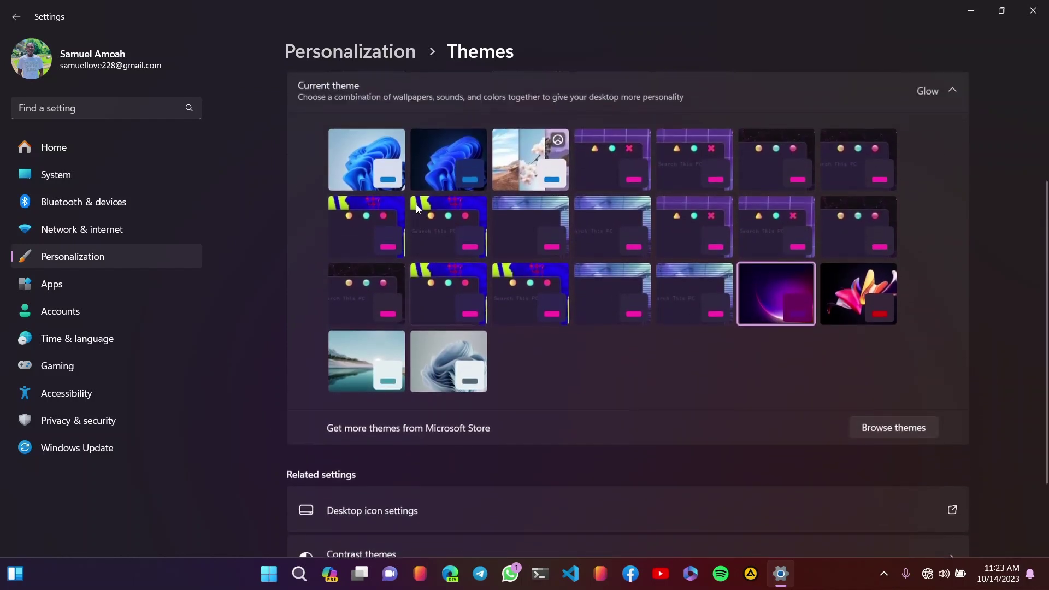
left_click(605, 250)
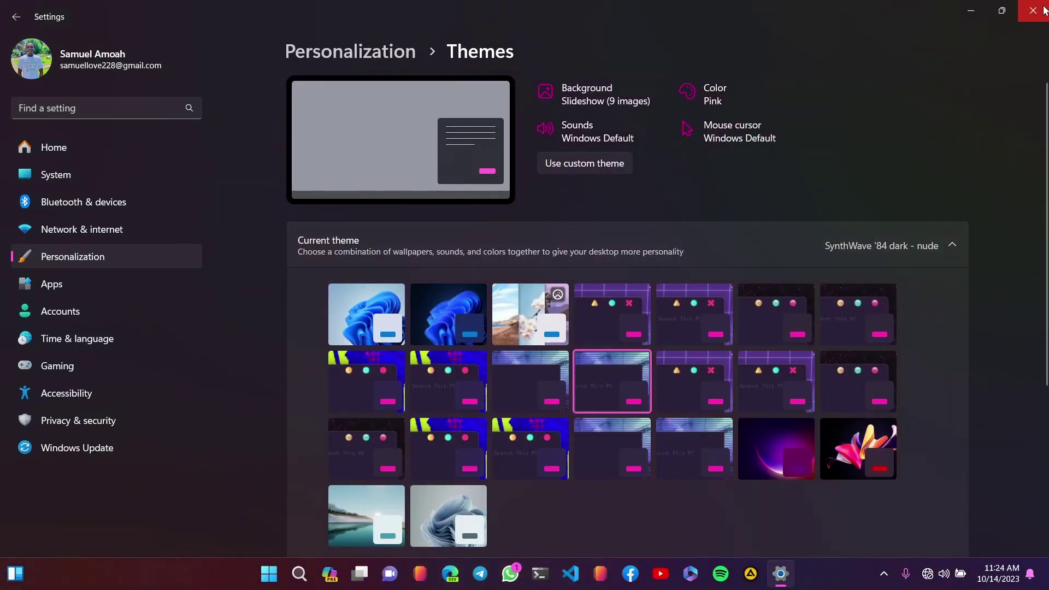
left_click(977, 9)
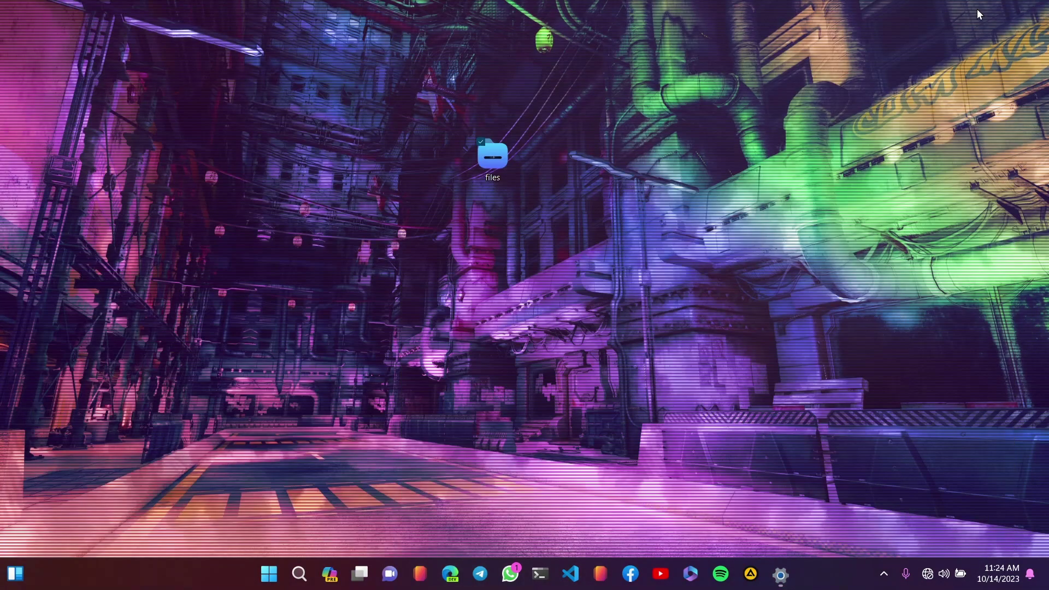
Inspect the applied theme's look in the desktop's files folder and This PC, and close the window.
double_click(514, 161)
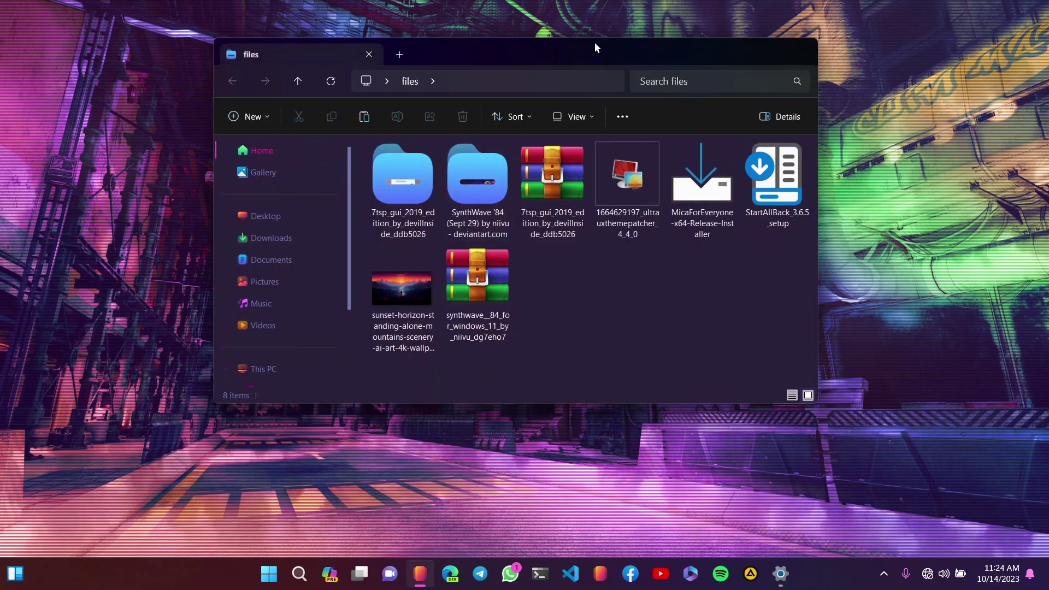
left_click_drag(594, 41, 594, 84)
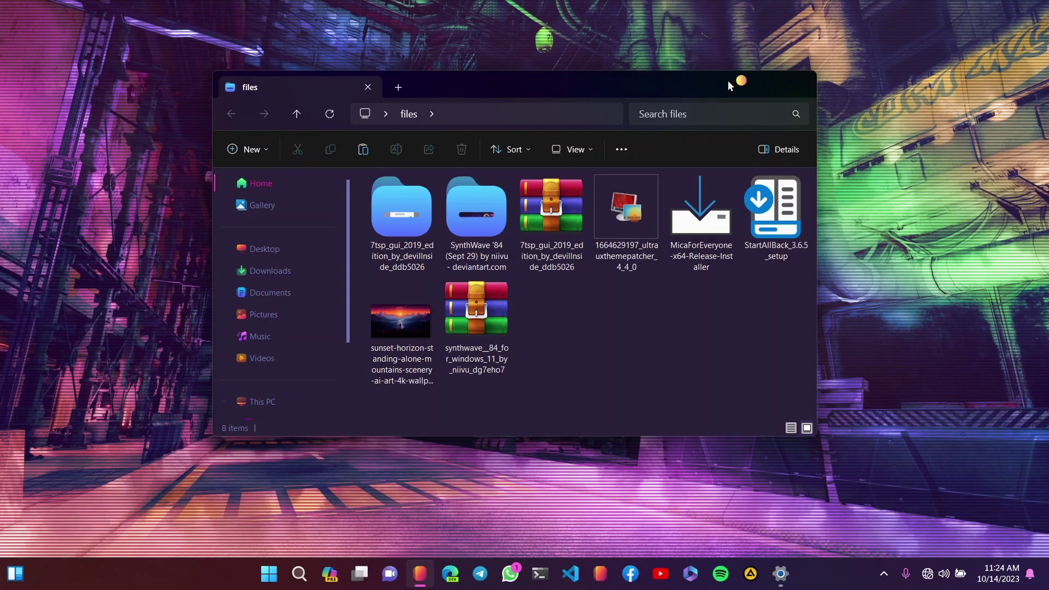
scroll(276, 316, "down", 2)
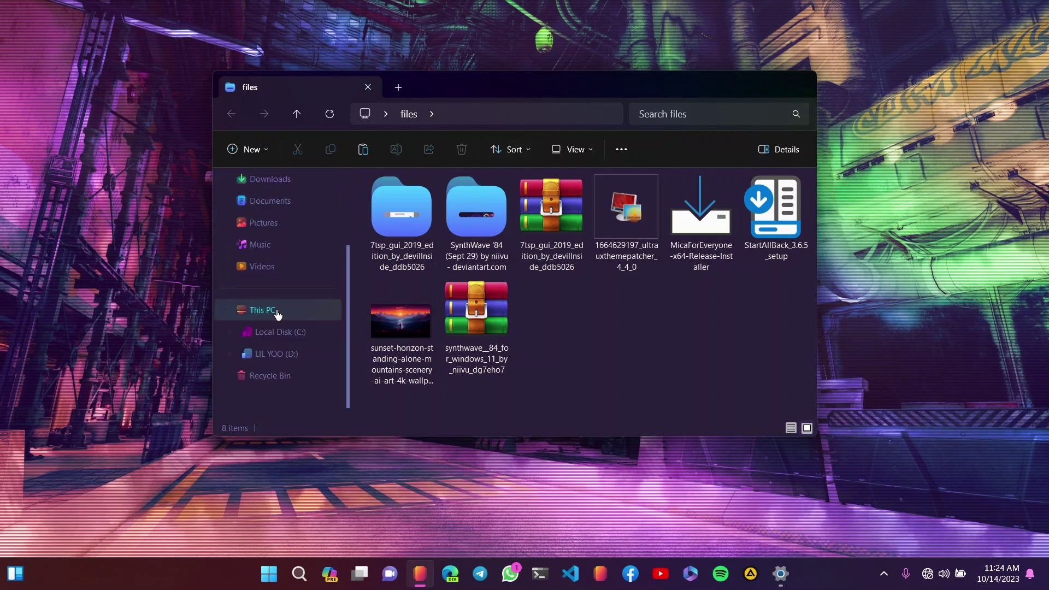
left_click(281, 317)
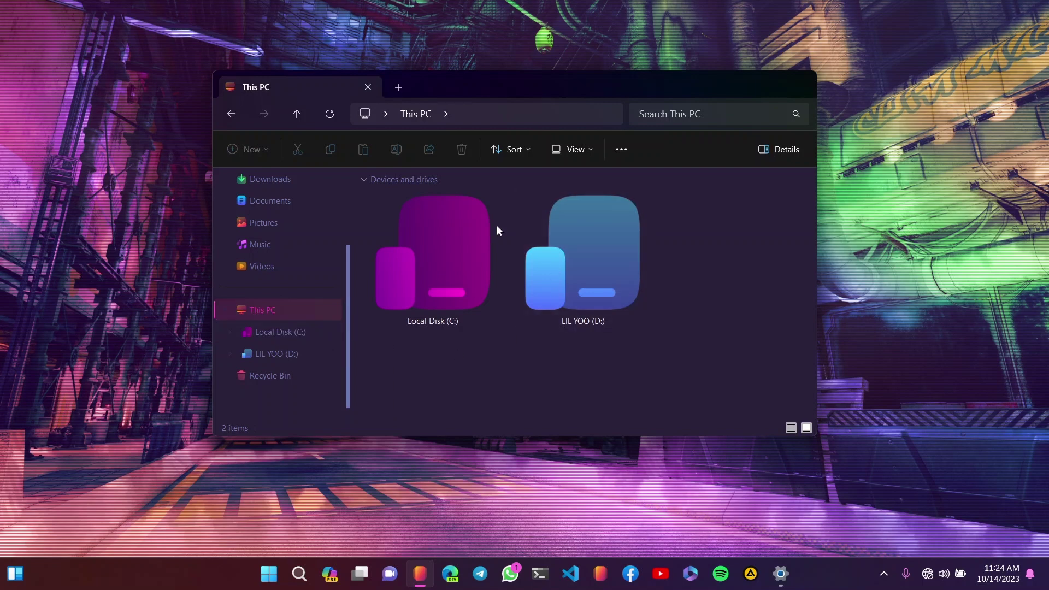
left_click(796, 82)
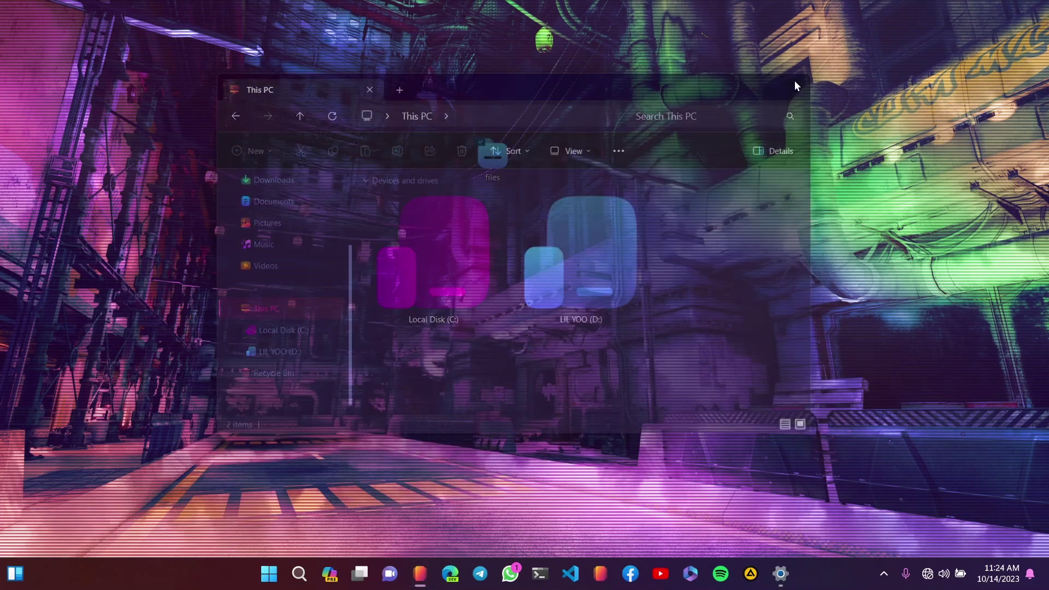
Run StartAllBack_3.6.13_setup from the files folder past the SmartScreen prompt, install it for everyone and reposition its configuration window.
double_click(514, 158)
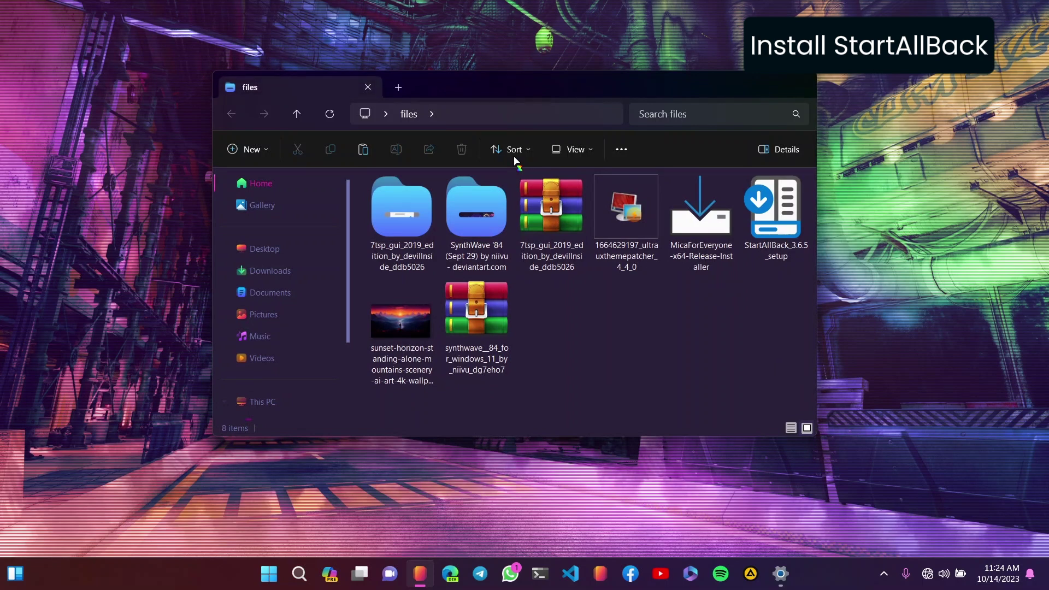
left_click(784, 213)
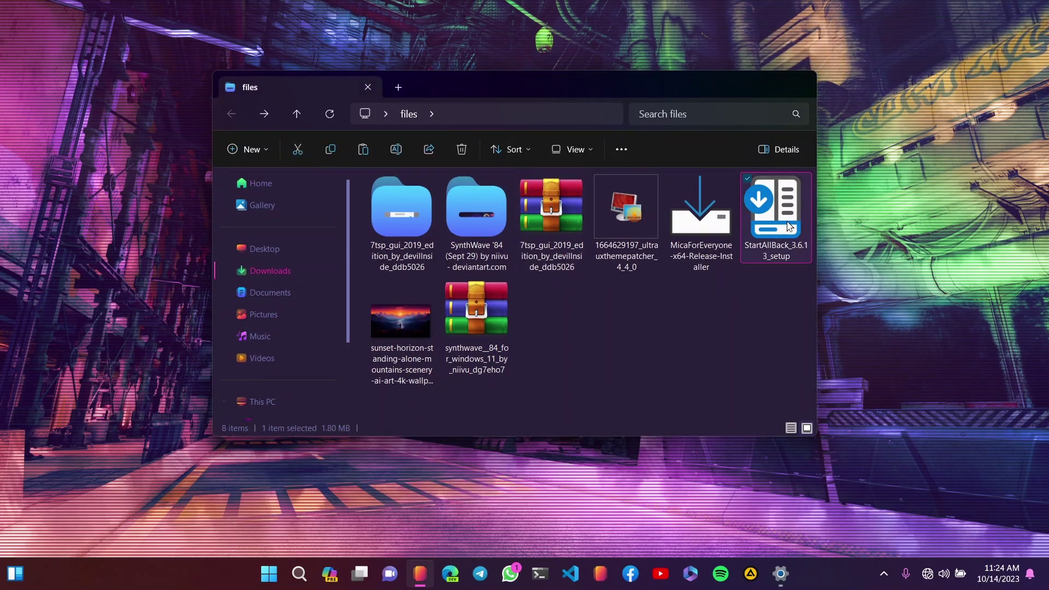
double_click(789, 226)
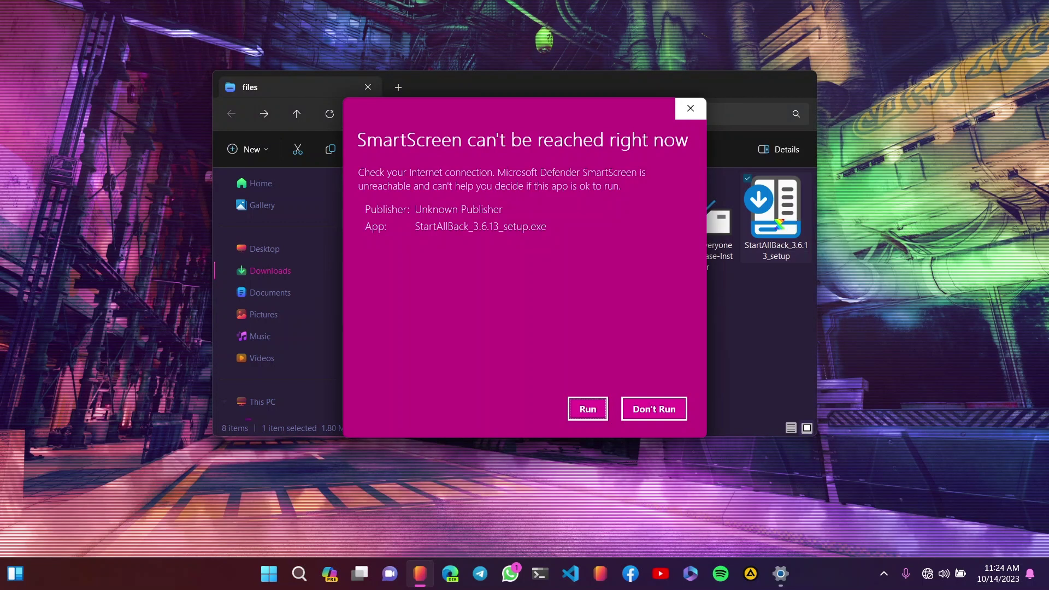
left_click(588, 410)
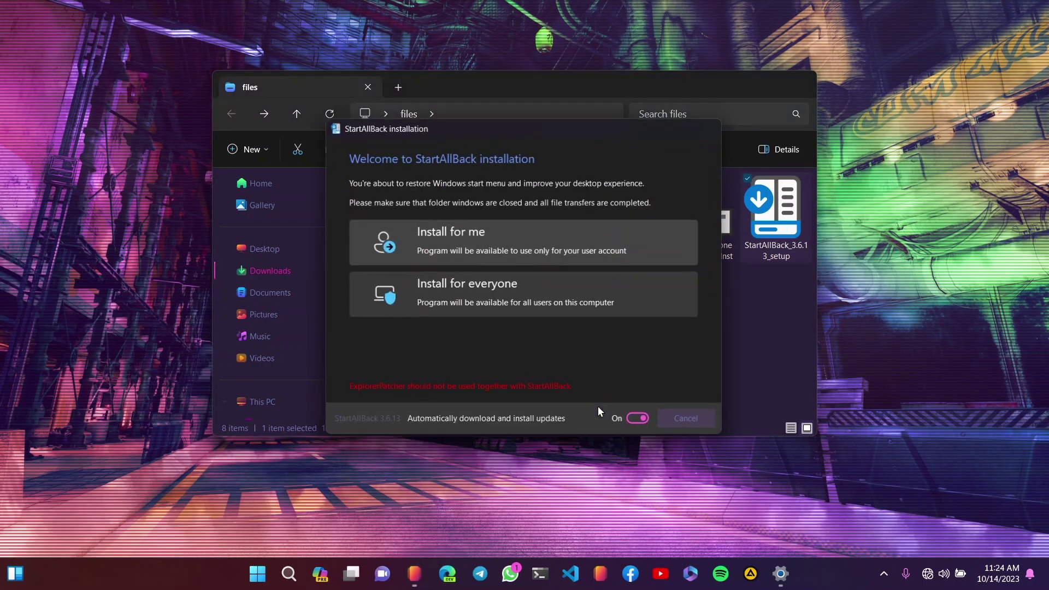
left_click(533, 303)
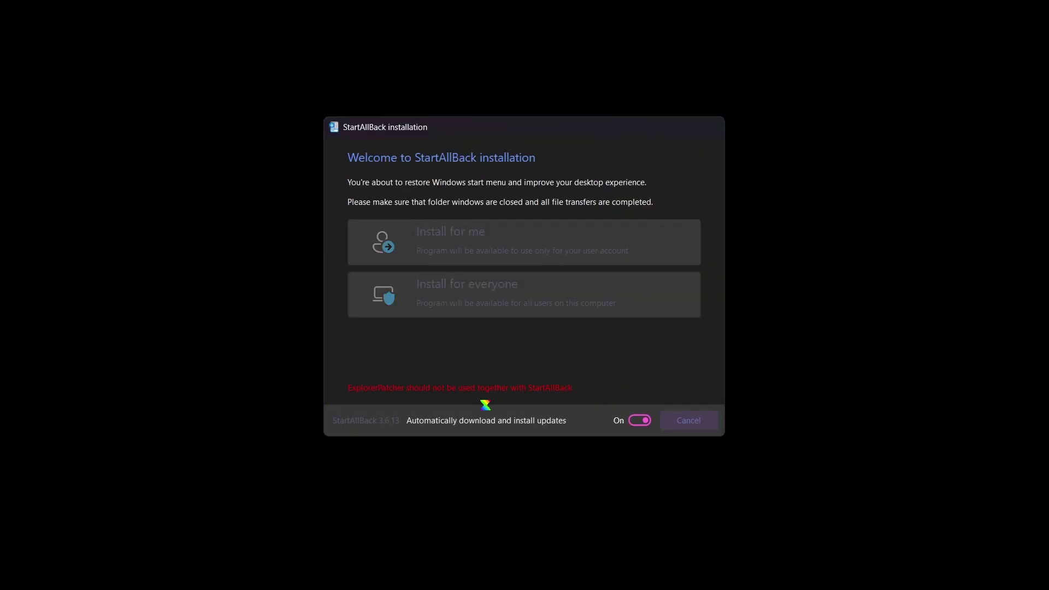
left_click(483, 405)
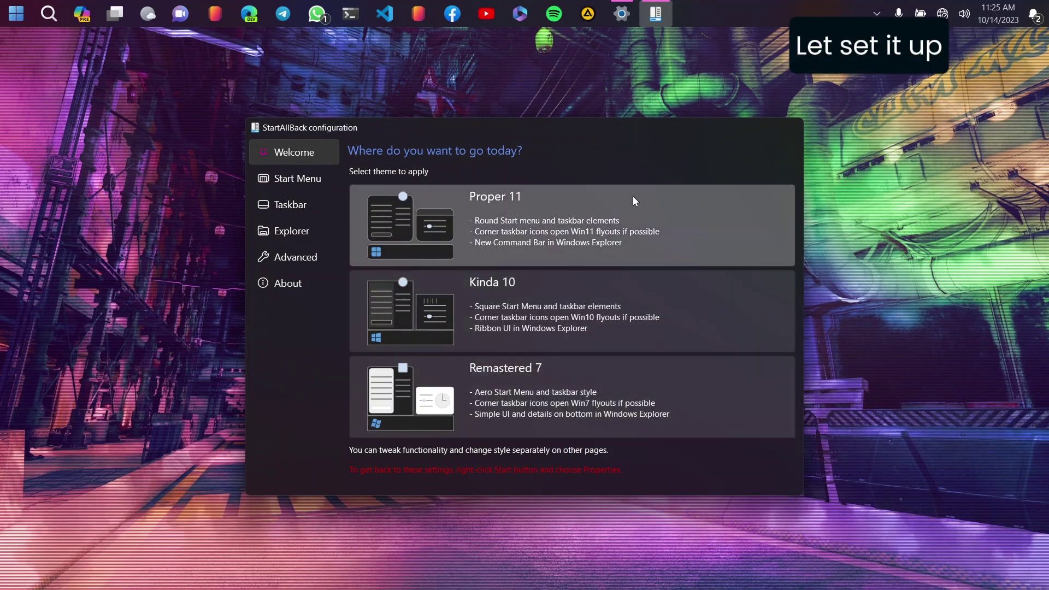
left_click_drag(608, 133, 620, 105)
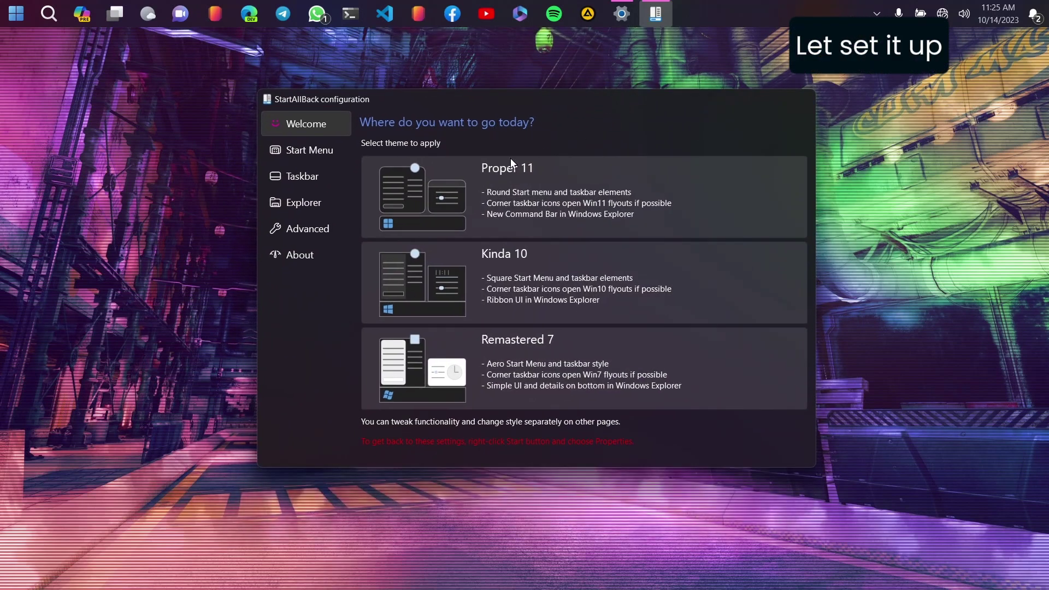
Apply the Proper 11 theme in the StartAllBack configuration, show its Start Menu settings and minimize the window.
left_click(591, 176)
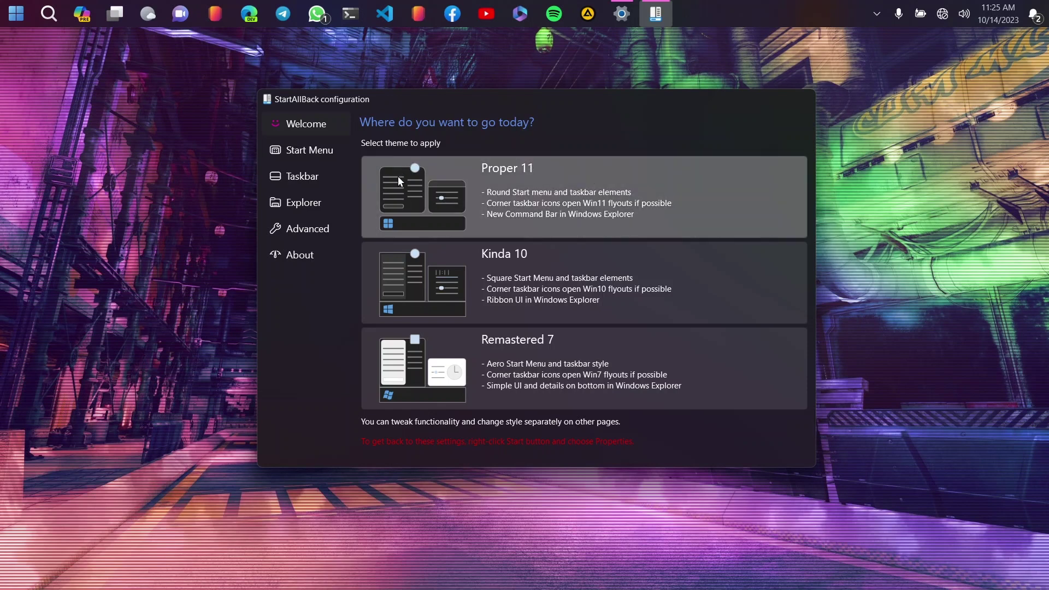
left_click(307, 153)
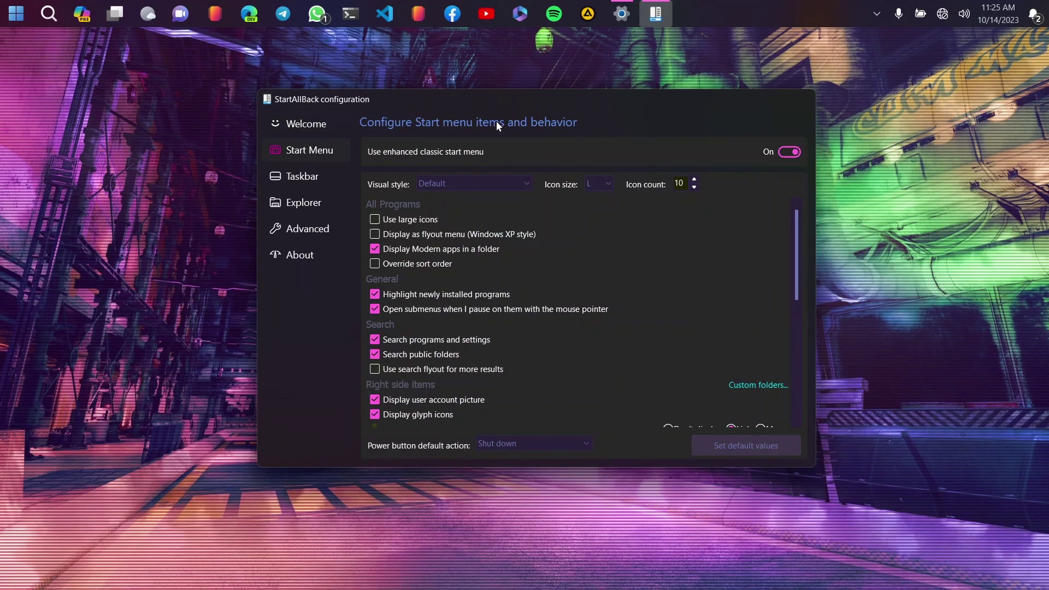
left_click(761, 100)
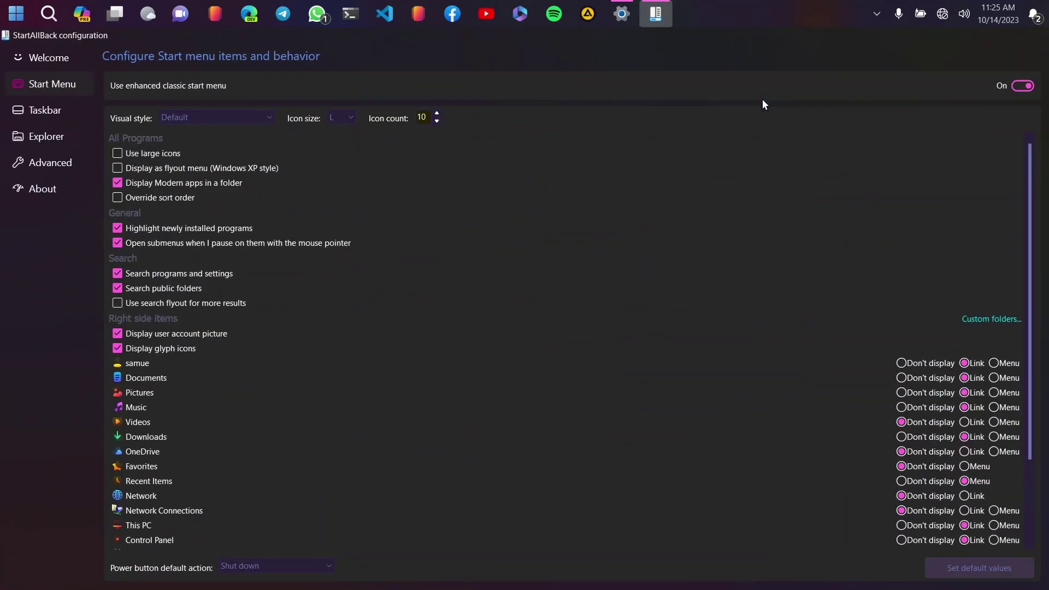
left_click(975, 37)
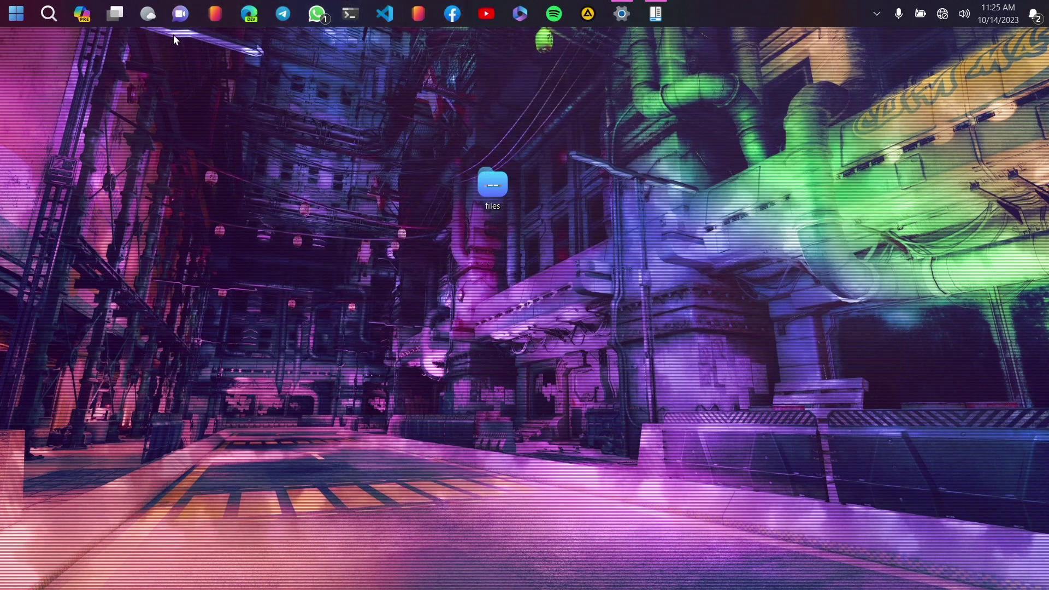
Copy the Orbs and Styles folders from the StartAllBack folder of the SynthWave '84 package in the desktop's files folder.
double_click(488, 181)
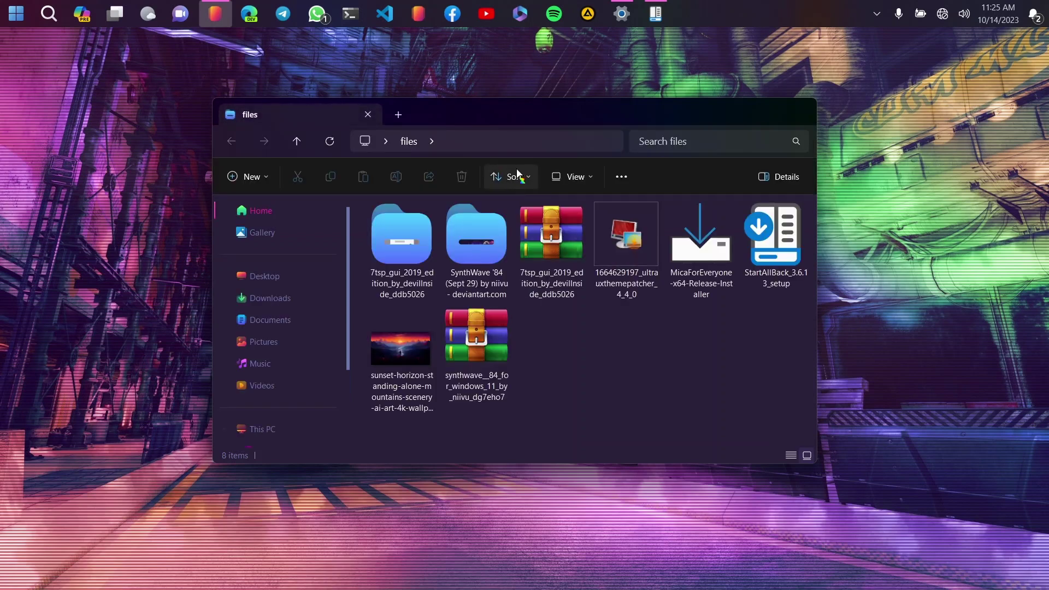
double_click(480, 257)
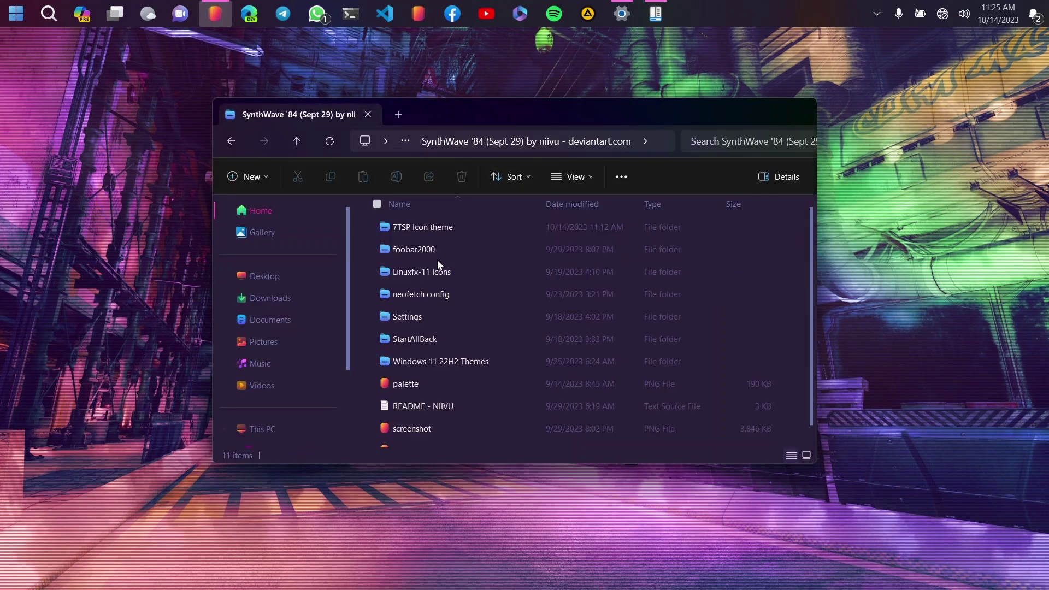
double_click(464, 343)
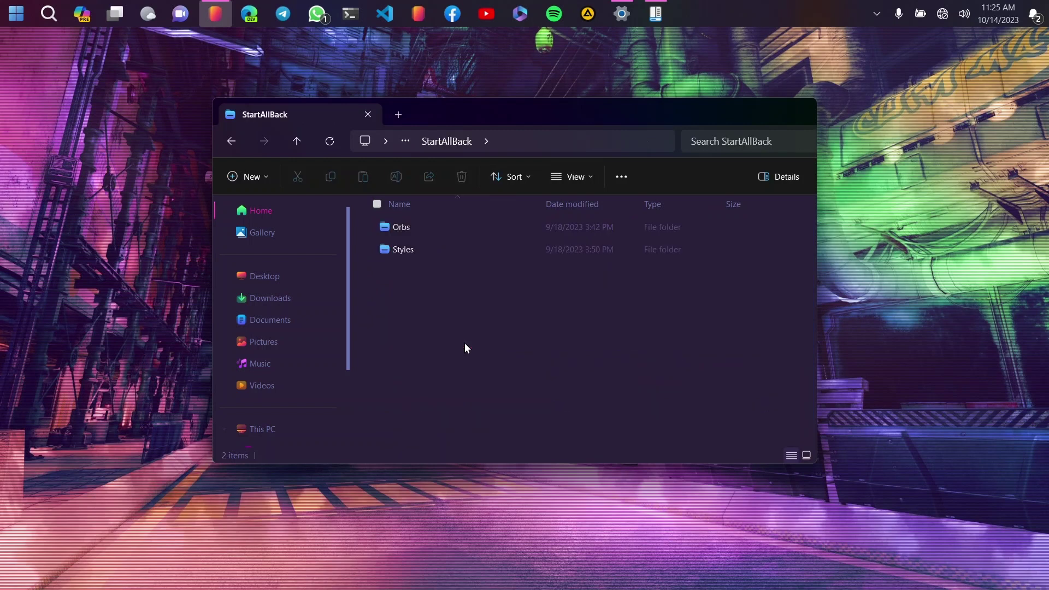
left_click_drag(414, 306, 421, 213)
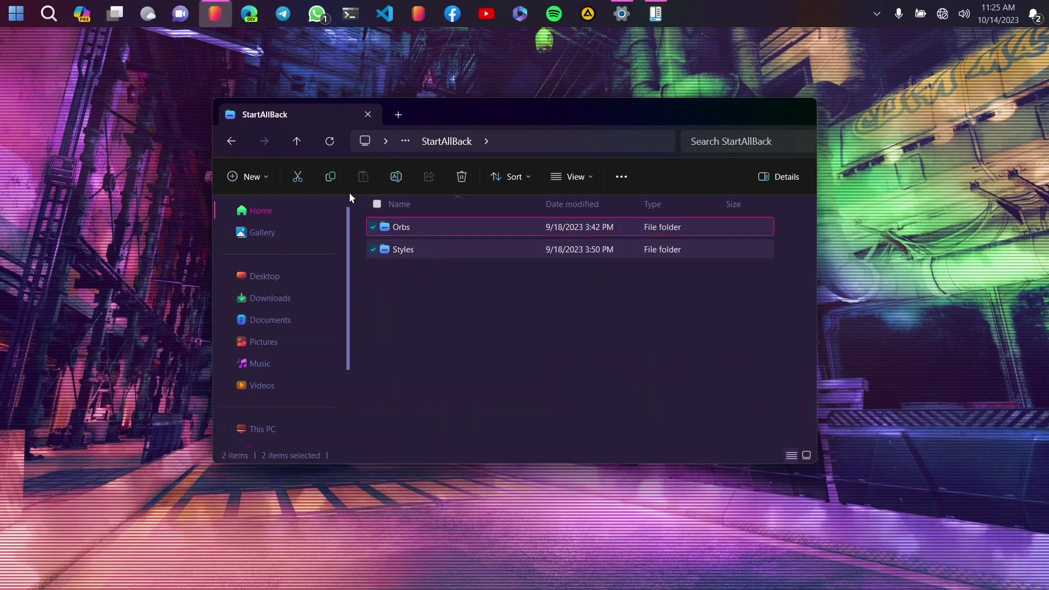
left_click(335, 179)
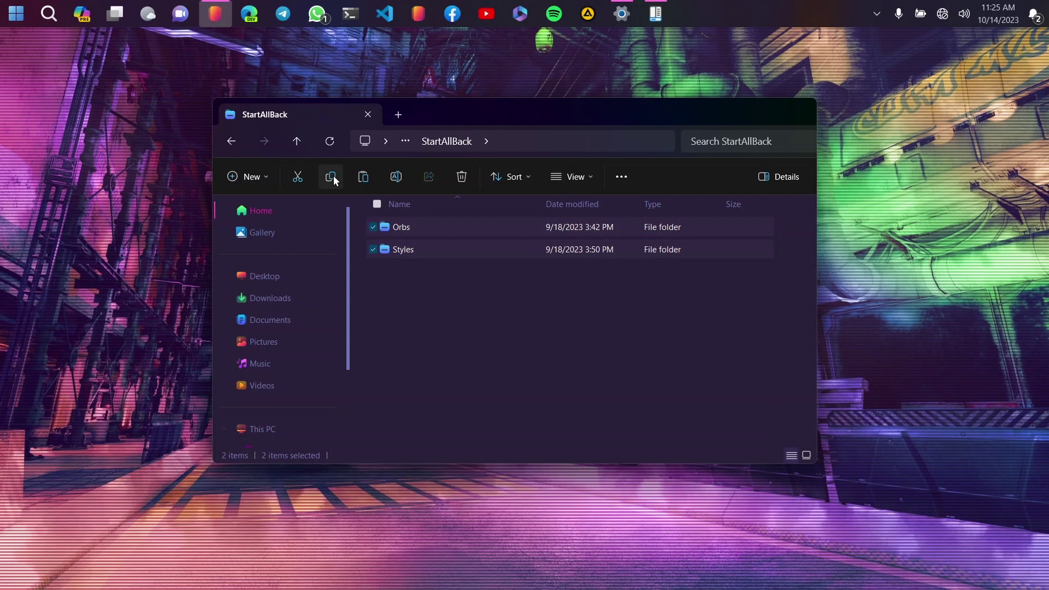
Paste the copied folders into C:\Program Files\StartAllBack with administrator permission for all current items, and close the folder window.
scroll(273, 367, "down", 2)
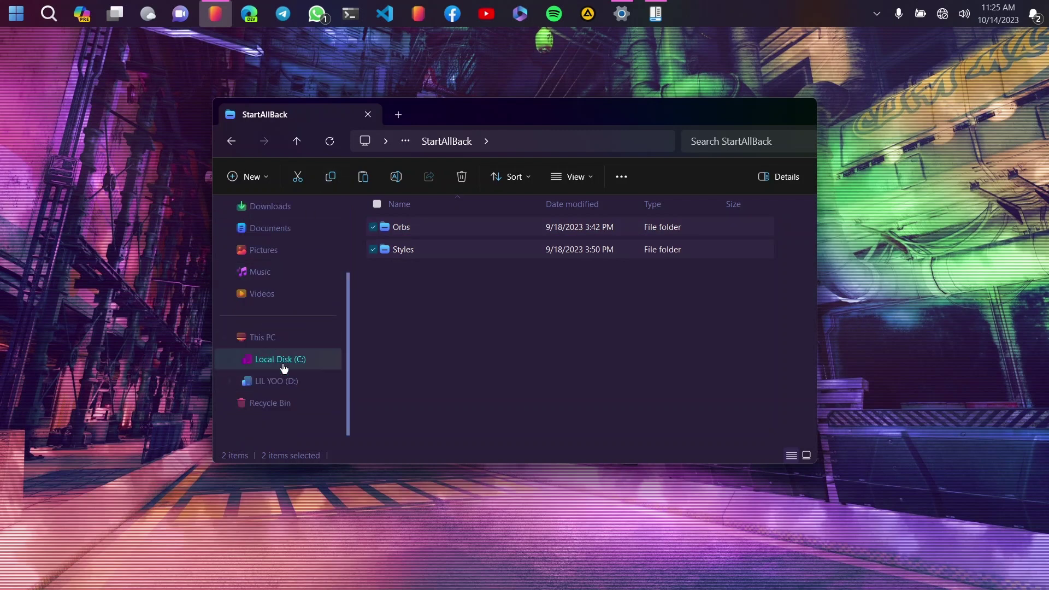
left_click(285, 337)
left_click(464, 306)
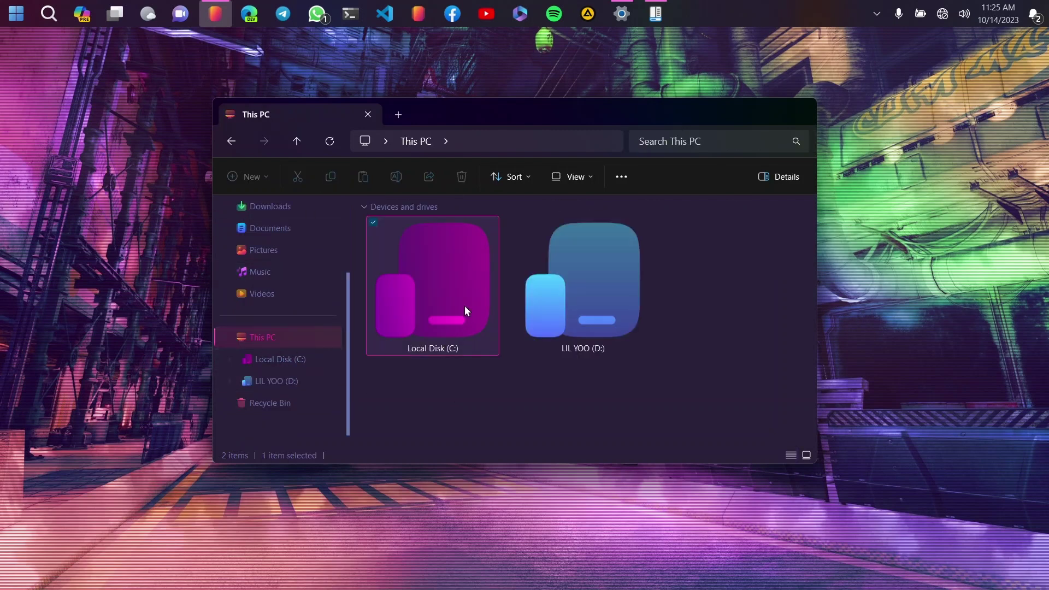
double_click(461, 301)
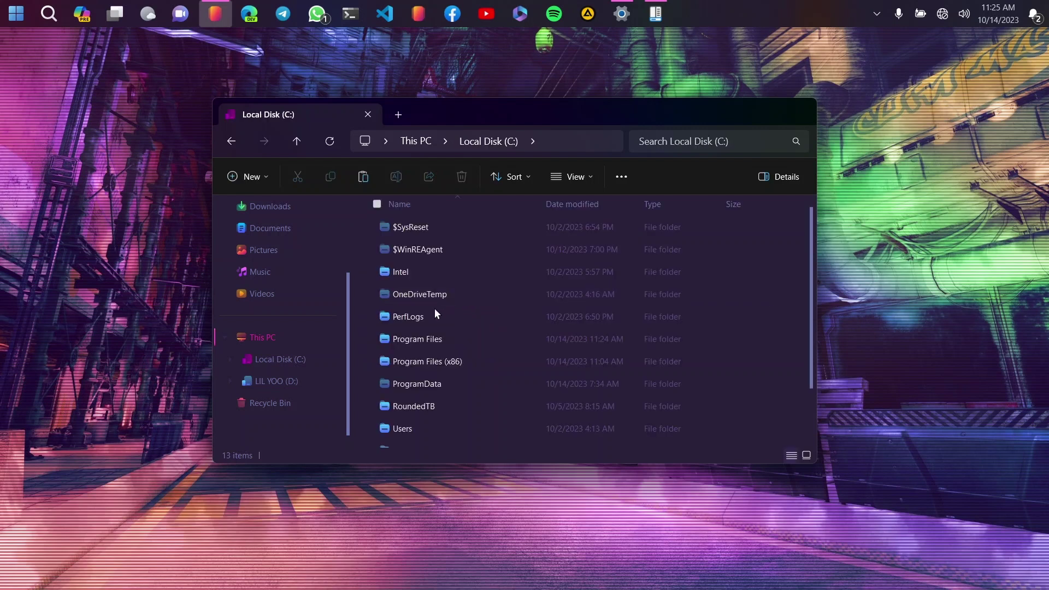
double_click(453, 349)
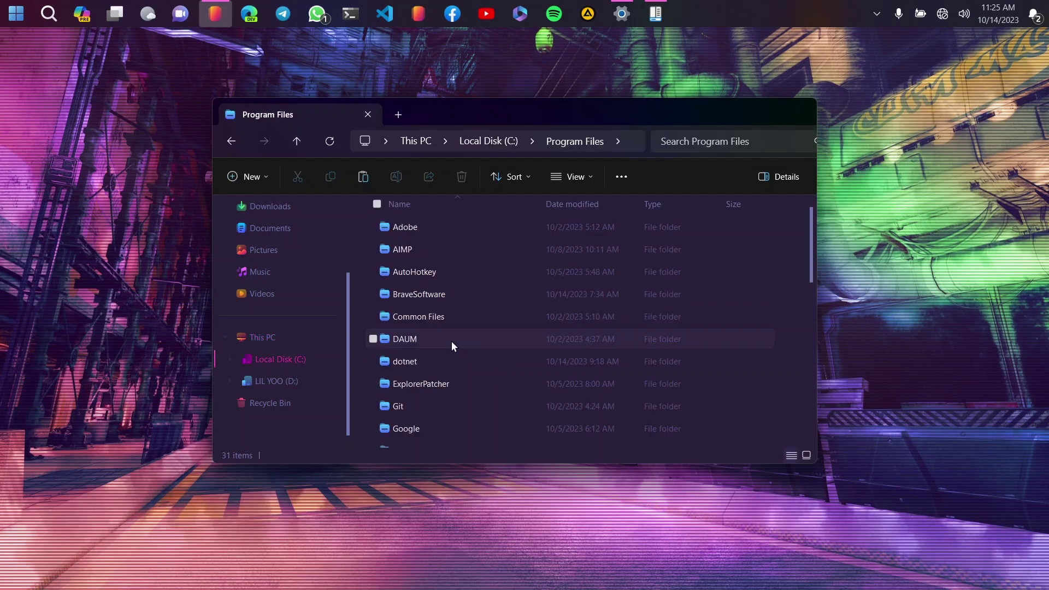
scroll(452, 341, "down", 4)
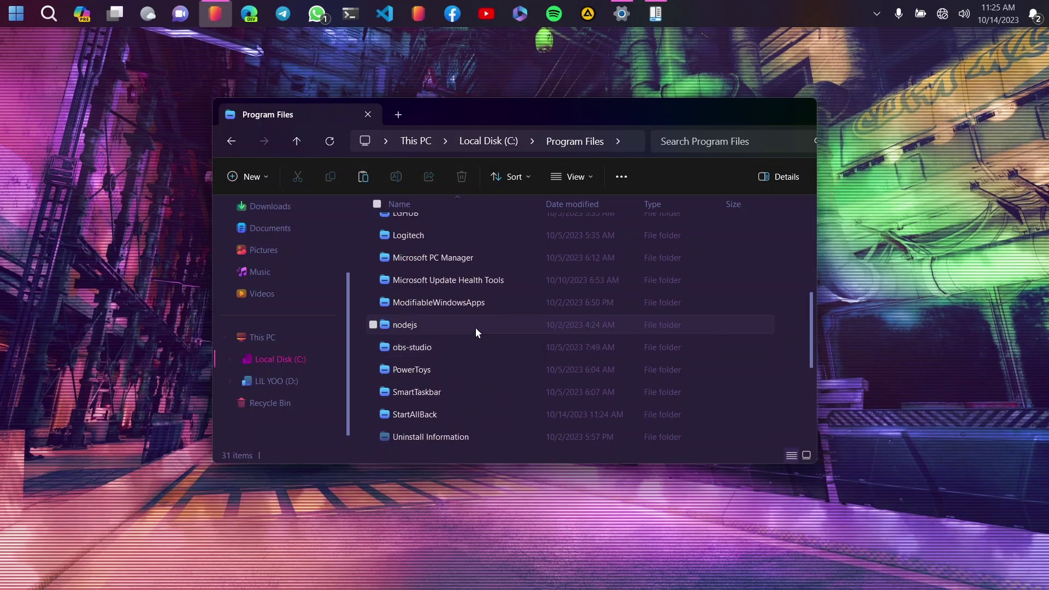
scroll(441, 369, "down", 2)
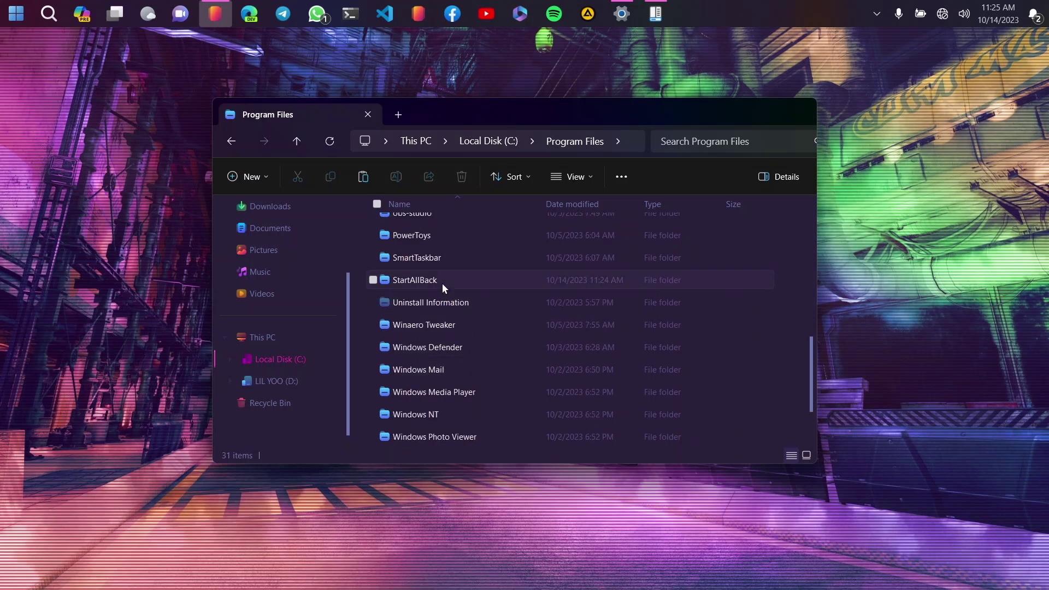
left_click(464, 287)
double_click(465, 287)
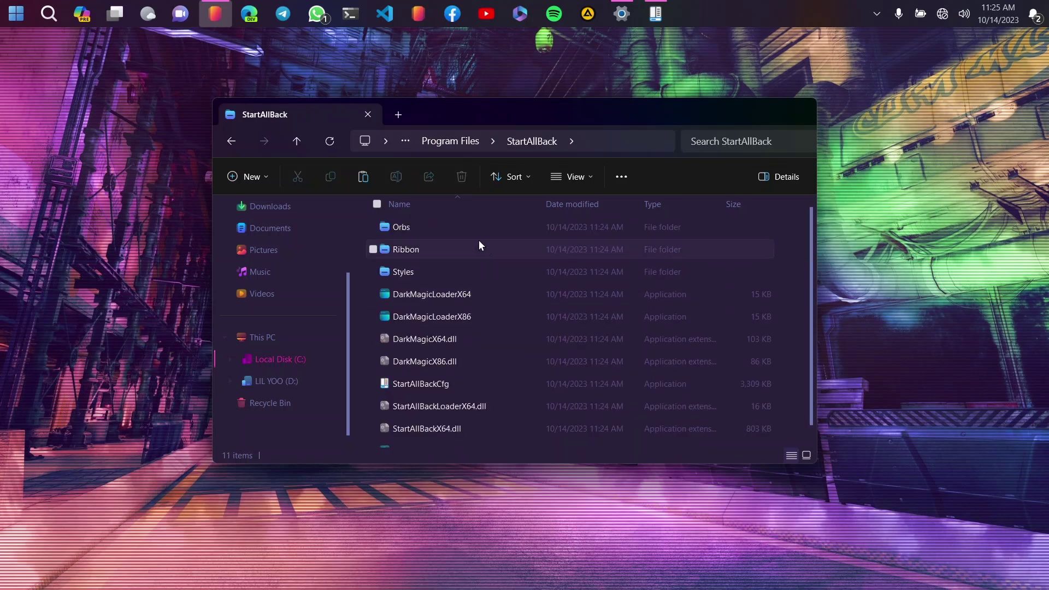
left_click(364, 178)
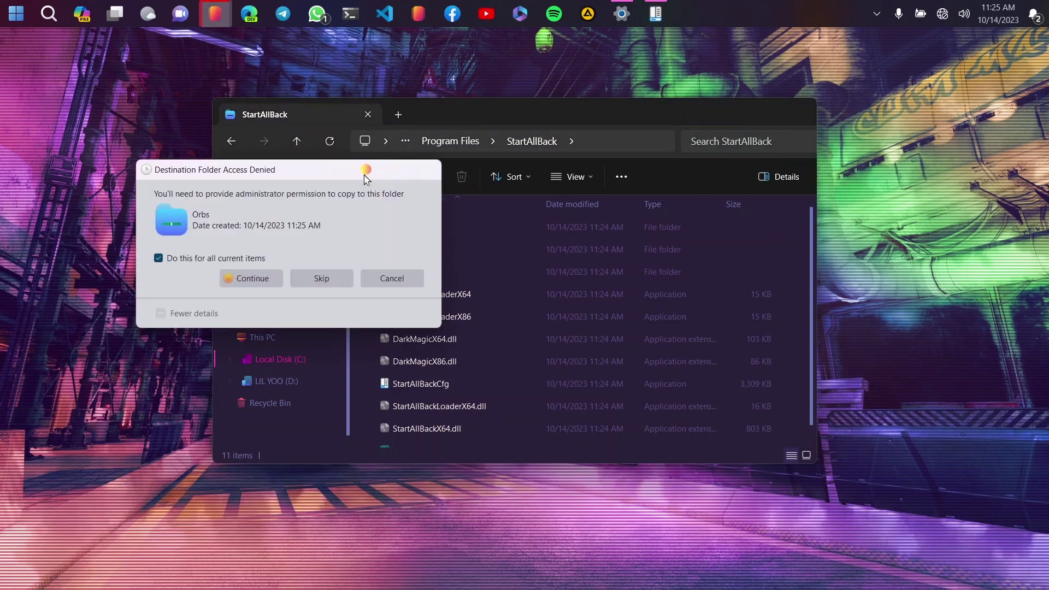
left_click(246, 278)
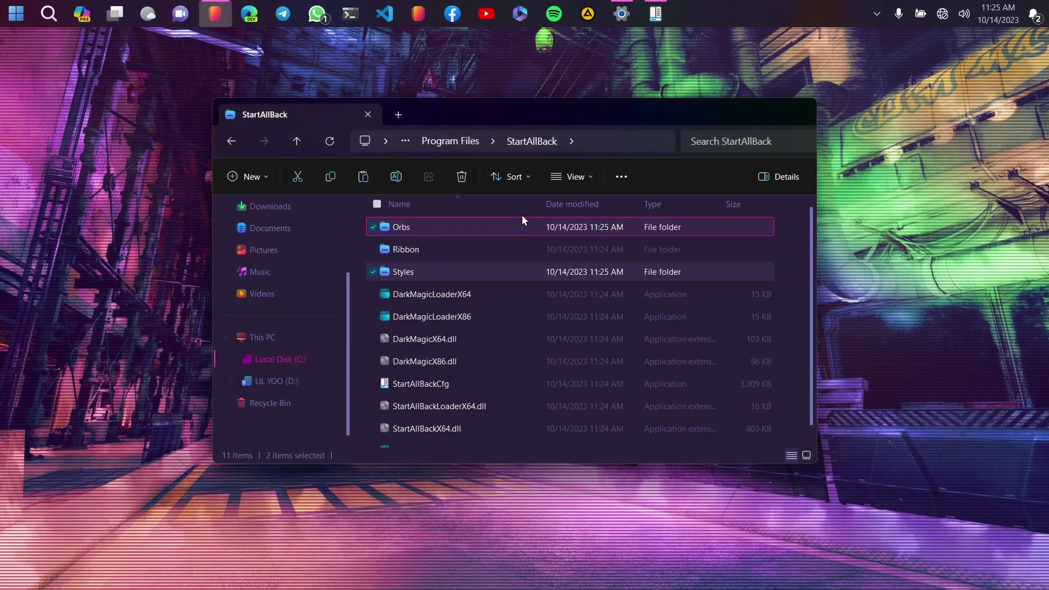
left_click(803, 112)
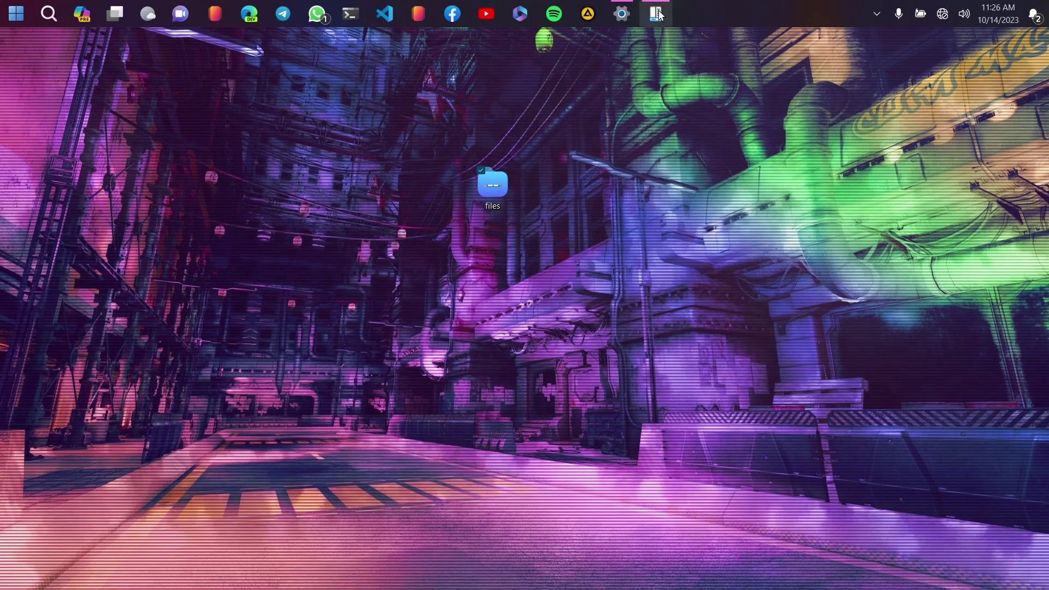
Restore the StartAllBack configuration, check its Start menu visual style options and close the window.
left_click(658, 14)
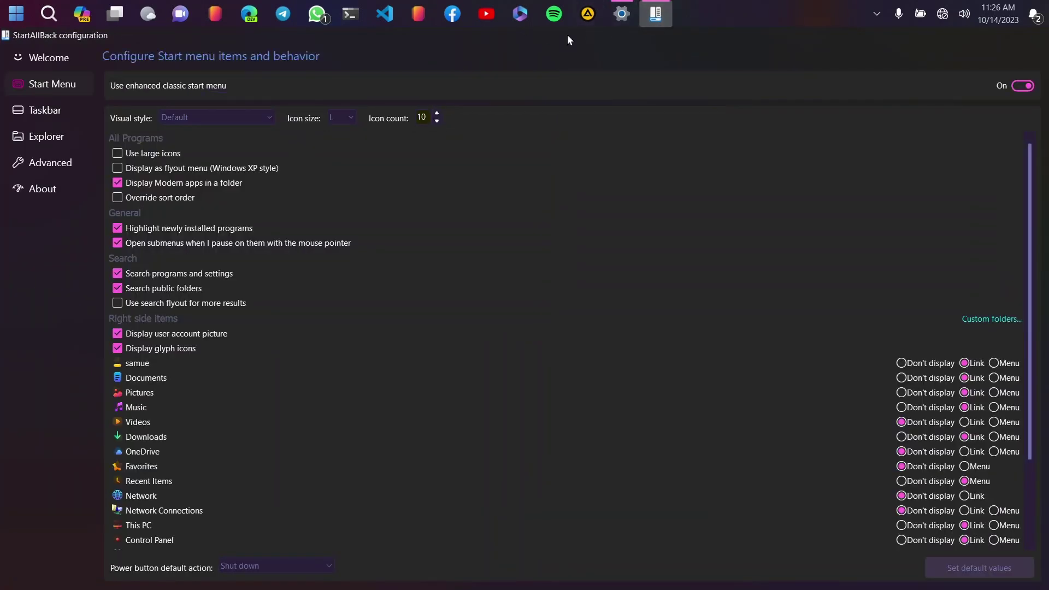
left_click_drag(568, 40, 514, 72)
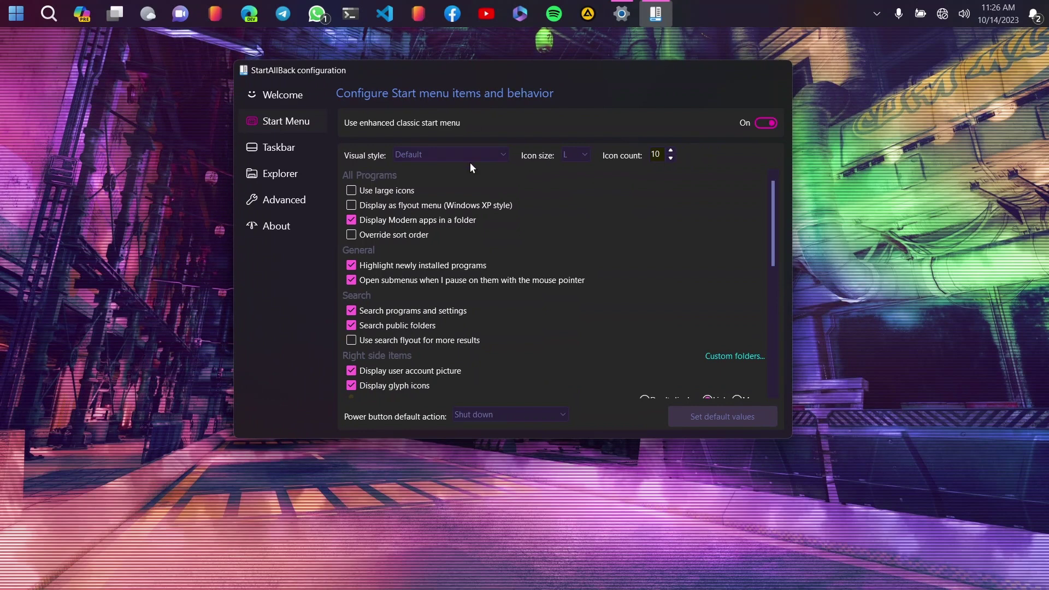
left_click(487, 156)
left_click(488, 157)
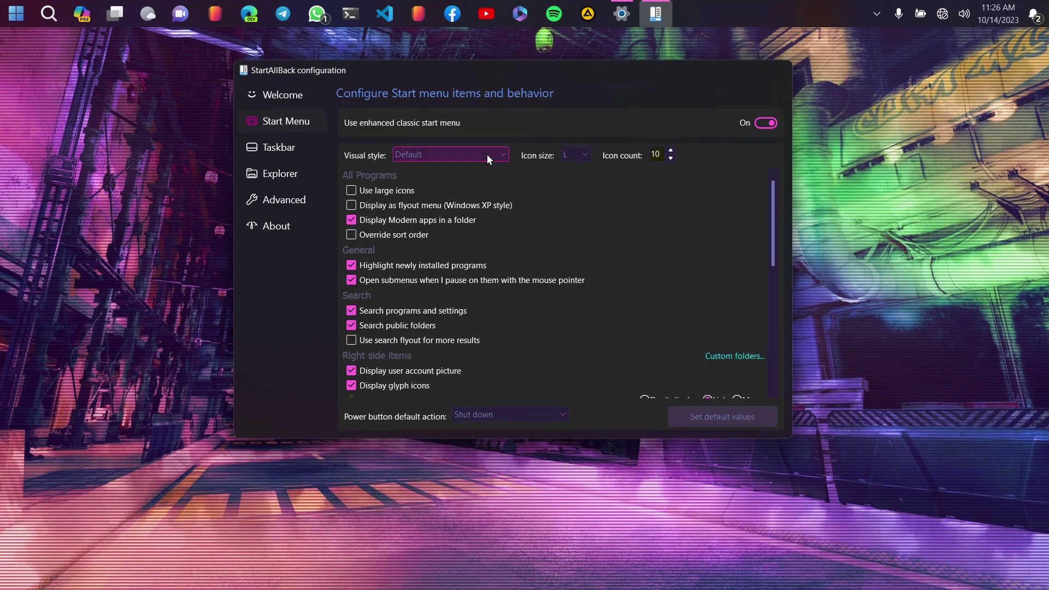
left_click(773, 70)
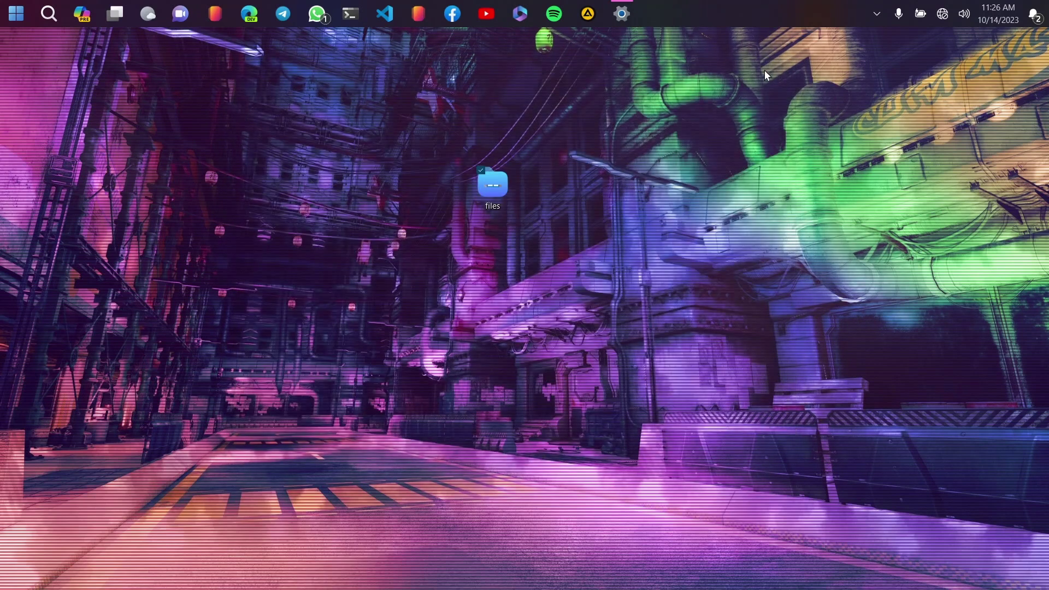
Search for control, open Control Panel in small icons view, launch StartAllBack from it and close the Control Panel window.
left_click(5, 4)
type("co")
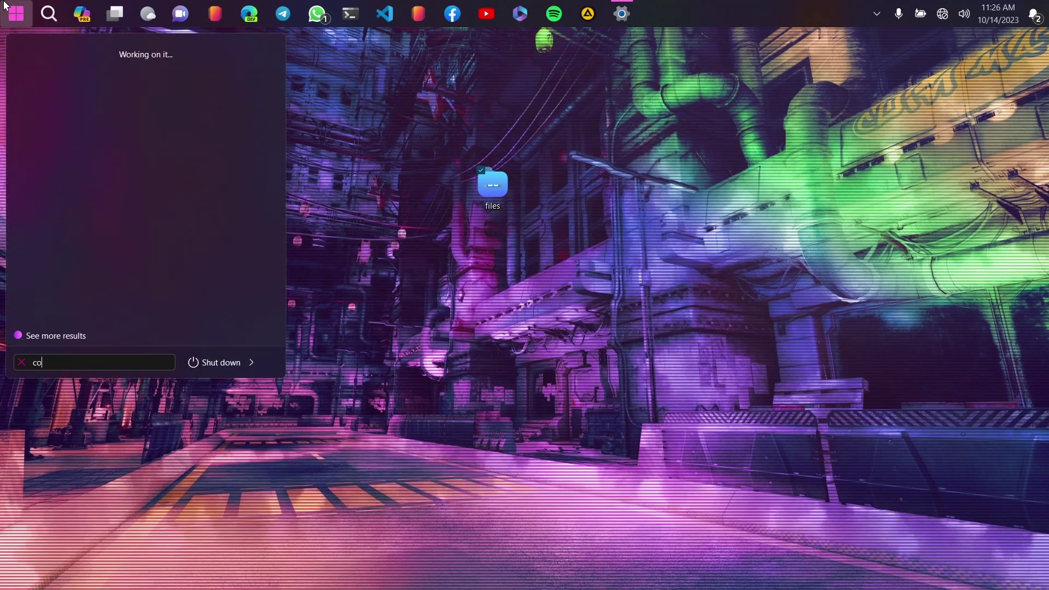
type("ntrol")
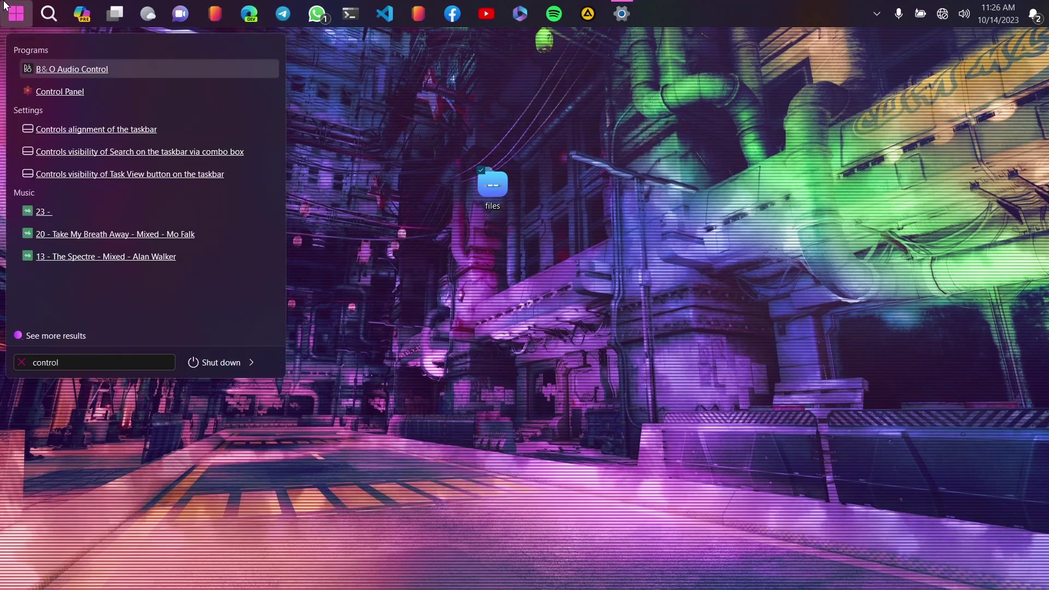
left_click(63, 96)
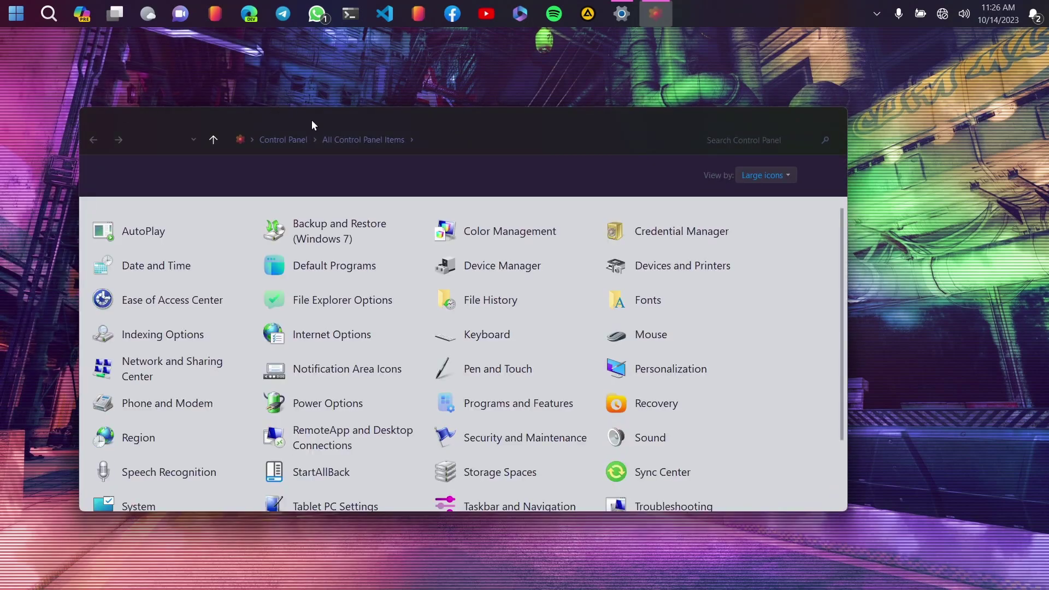
left_click_drag(312, 121, 378, 108)
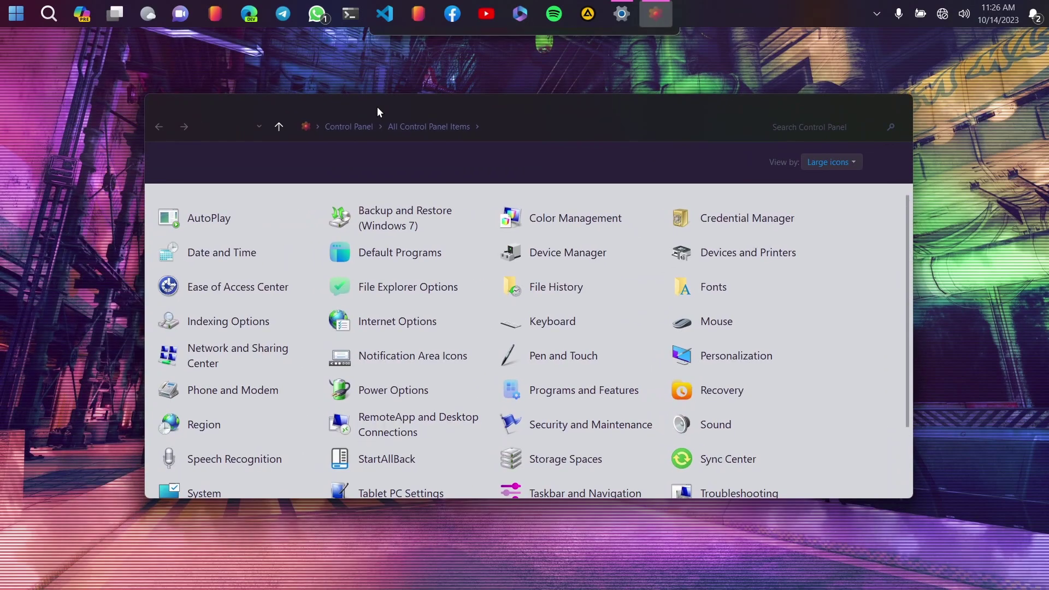
left_click(821, 162)
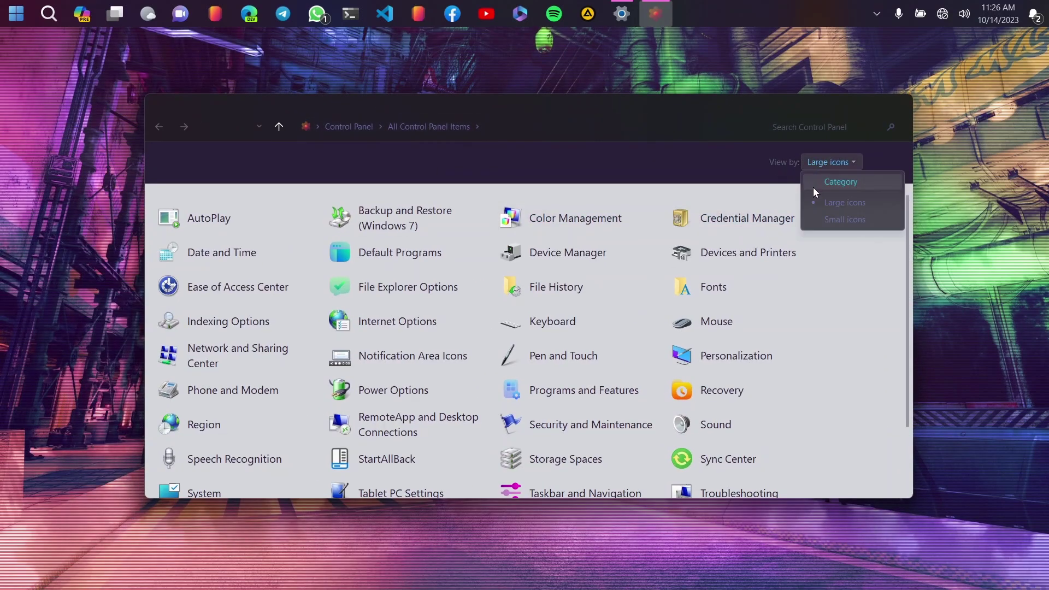
left_click(866, 224)
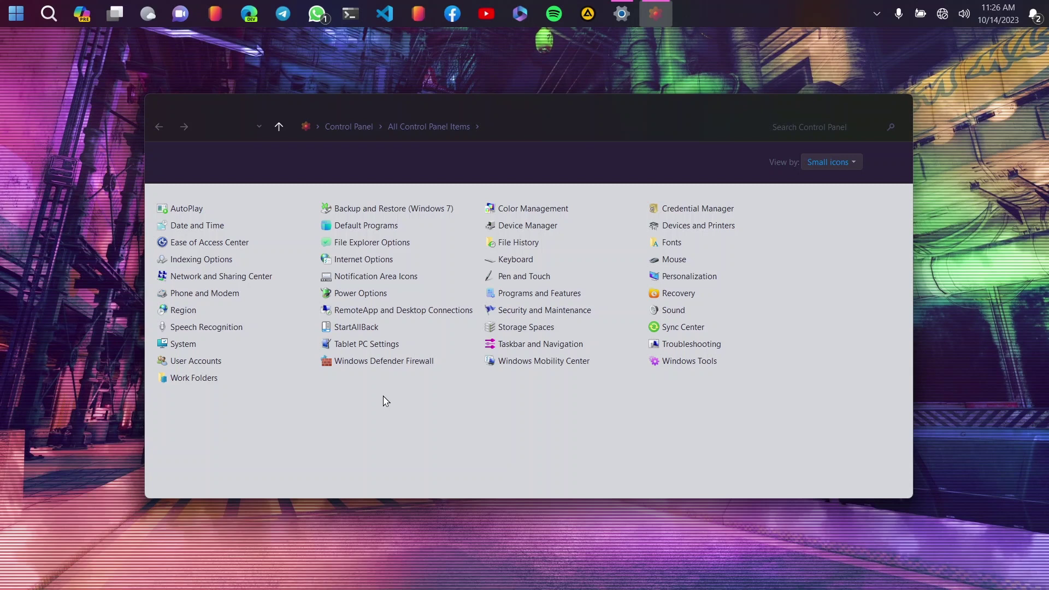
left_click(376, 328)
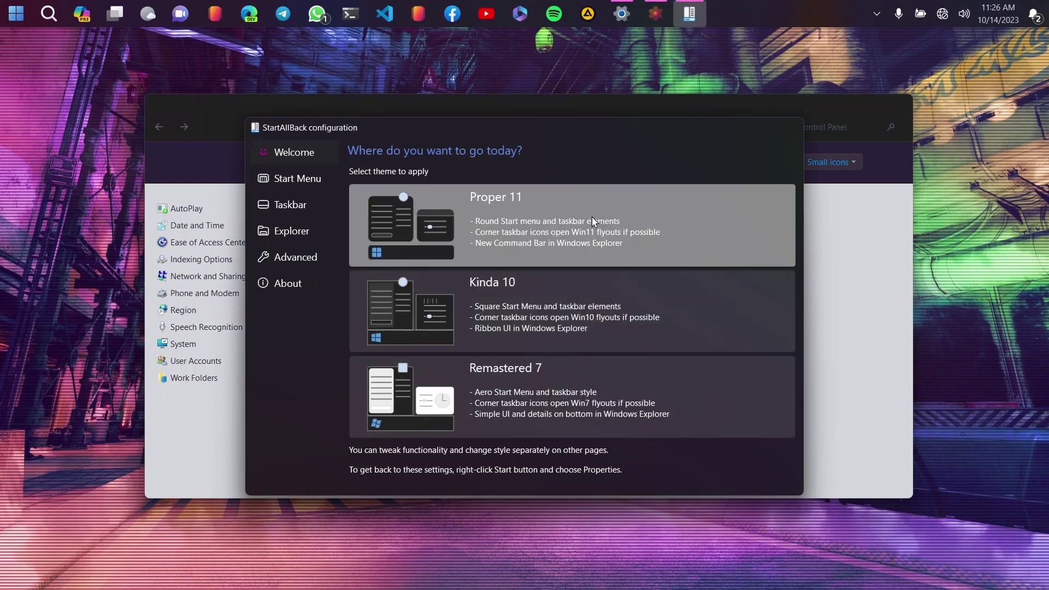
left_click(902, 105)
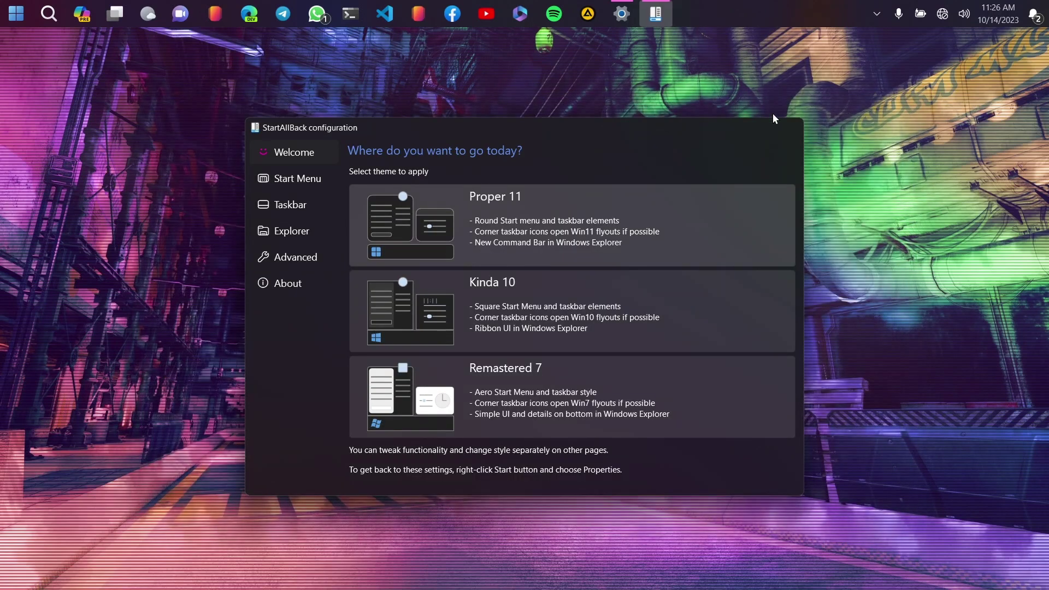
Set the Start menu's visual style to SynthWave '84 SAB and turn off the display of the user account picture.
left_click(313, 198)
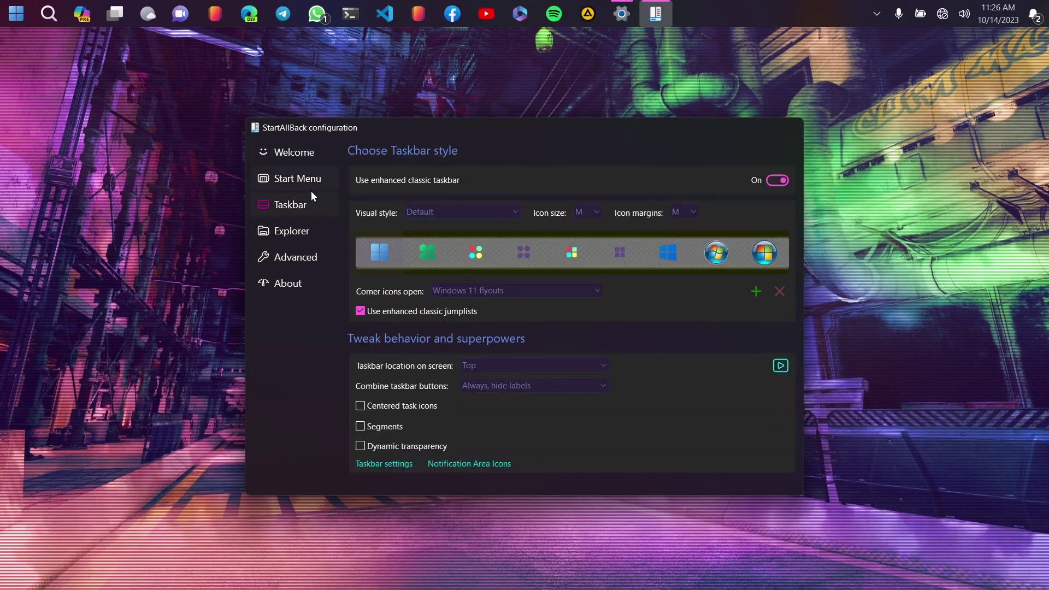
left_click(310, 182)
left_click(476, 211)
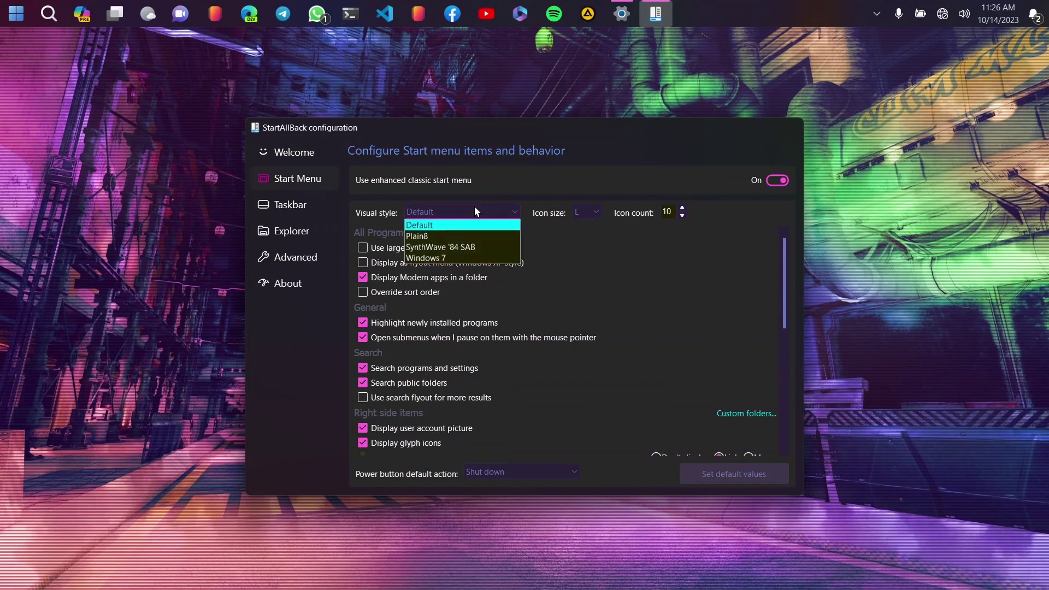
left_click(464, 249)
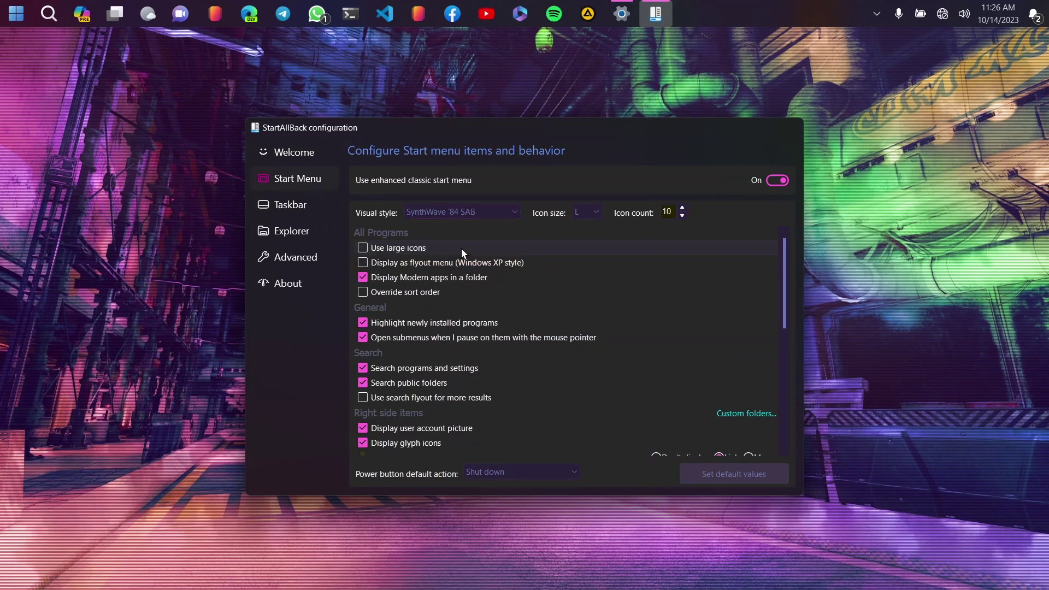
left_click(363, 428)
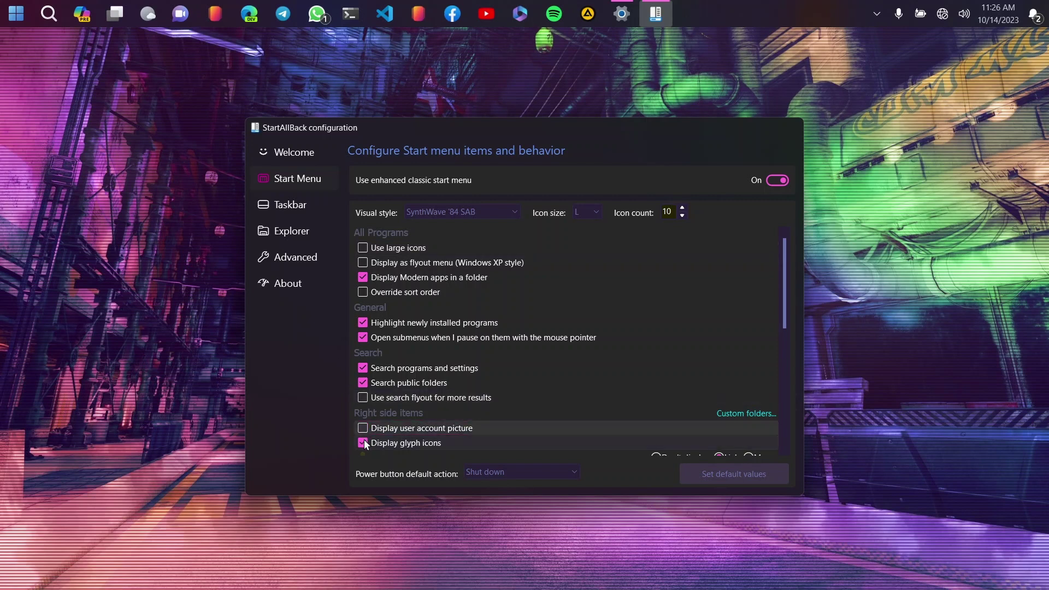
Turn off the Start menu's glyph icons and give the taskbar the coloured-dots start orb with the SynthWave '84 SAB visual style.
left_click(365, 442)
left_click(289, 206)
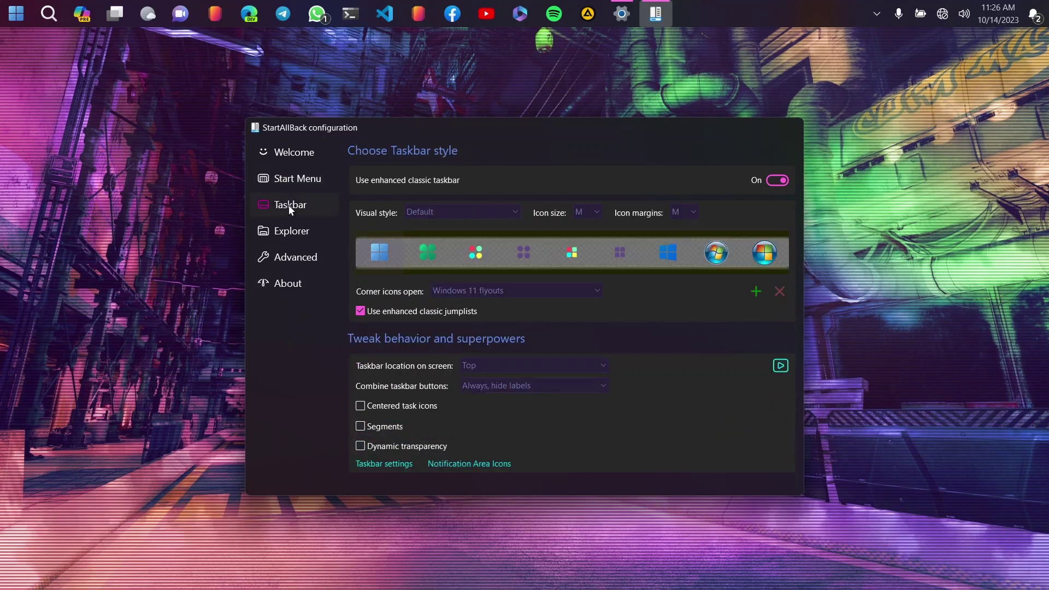
left_click(487, 251)
left_click(512, 211)
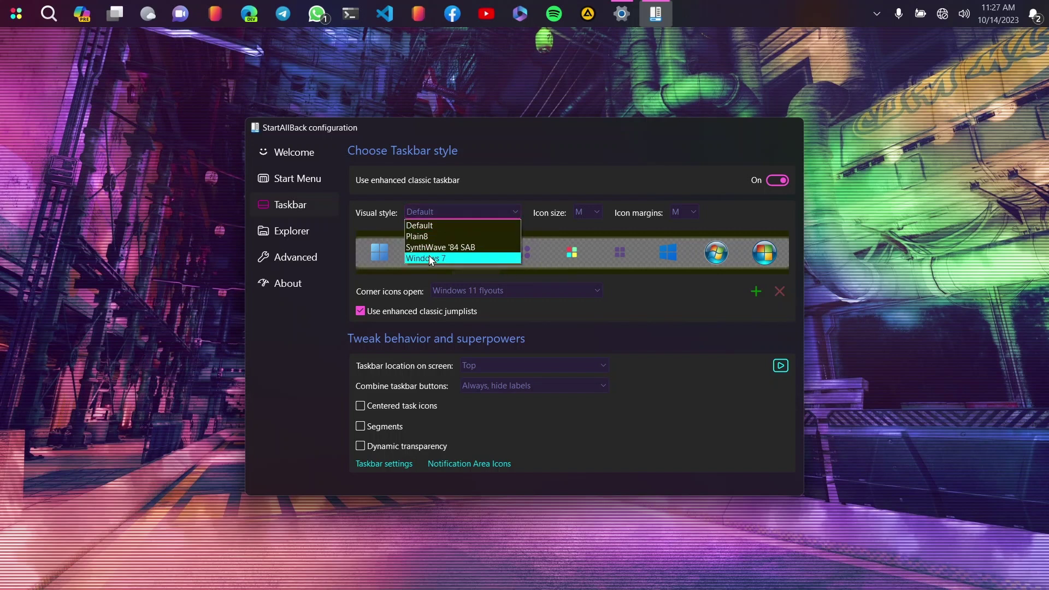
left_click(444, 248)
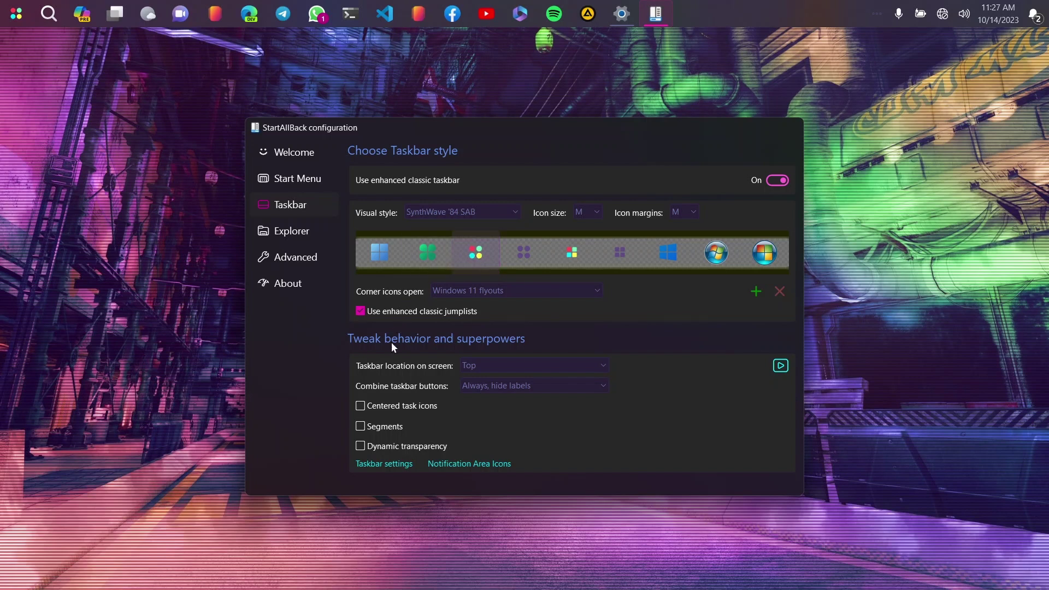
Check the taskbar location setting and set the combining of taskbar buttons to Always, hide labels.
left_click(508, 366)
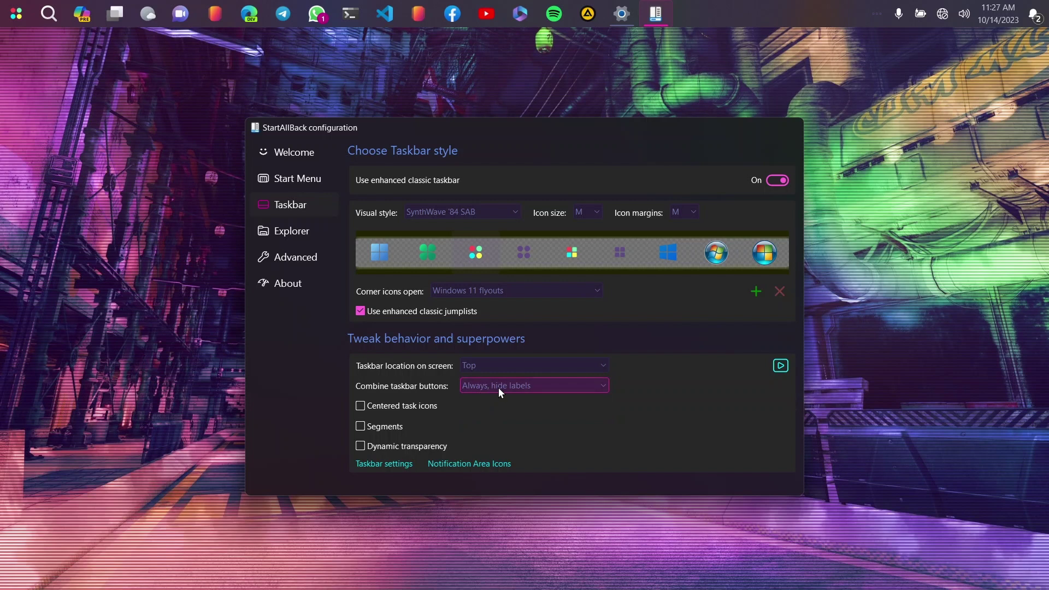
left_click(558, 388)
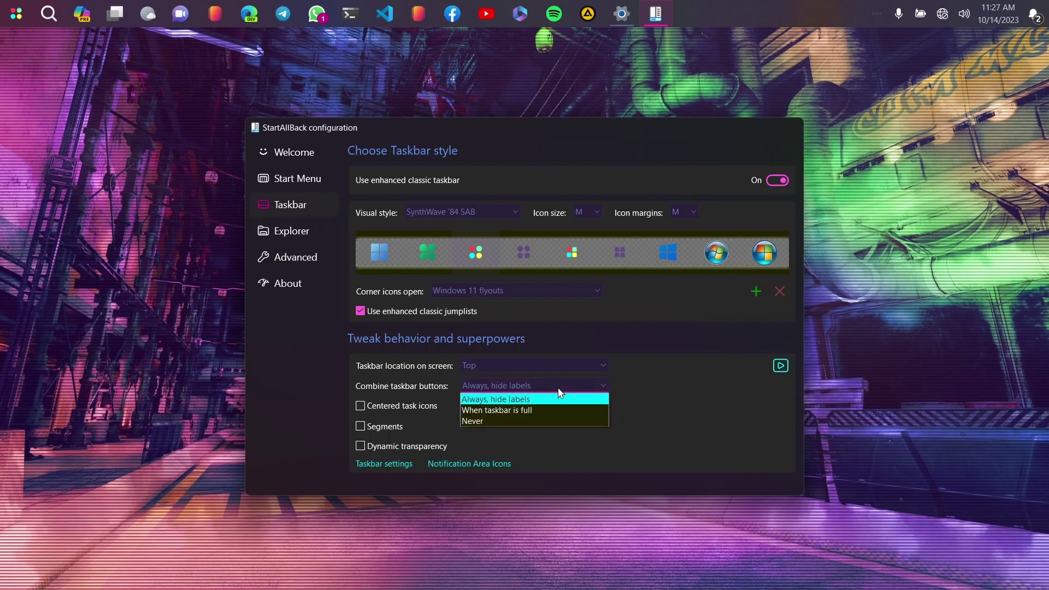
left_click(531, 398)
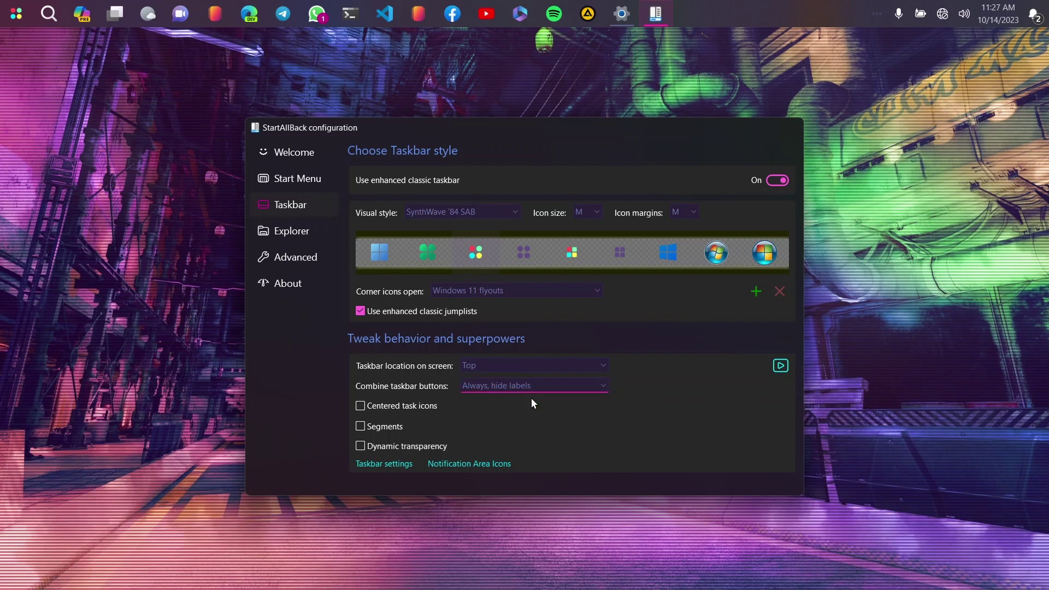
Enable centered task icons, try them separately from the start button, and set them to Together with start button.
left_click(385, 405)
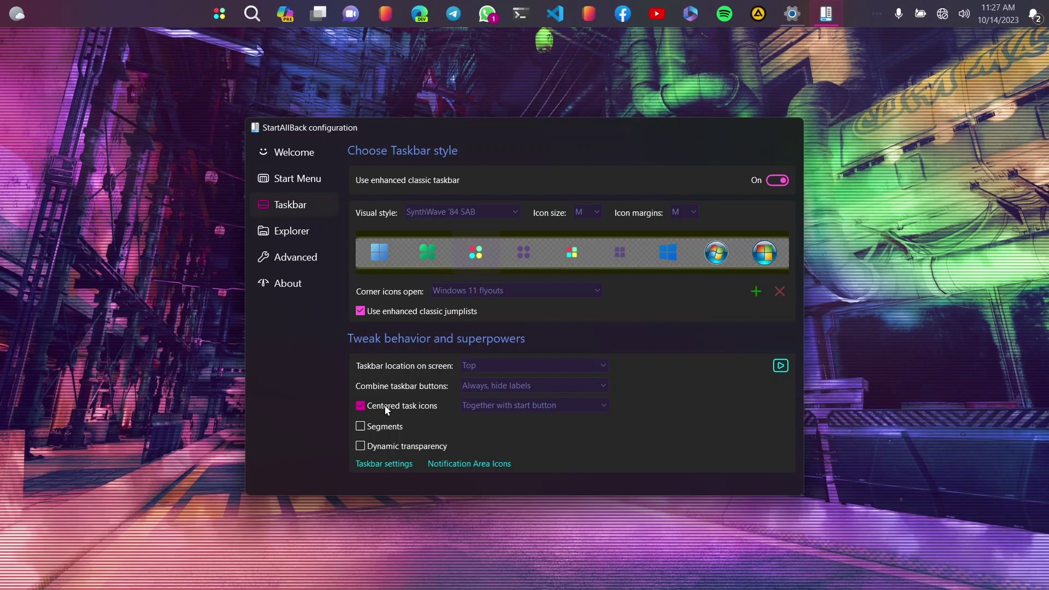
left_click(499, 404)
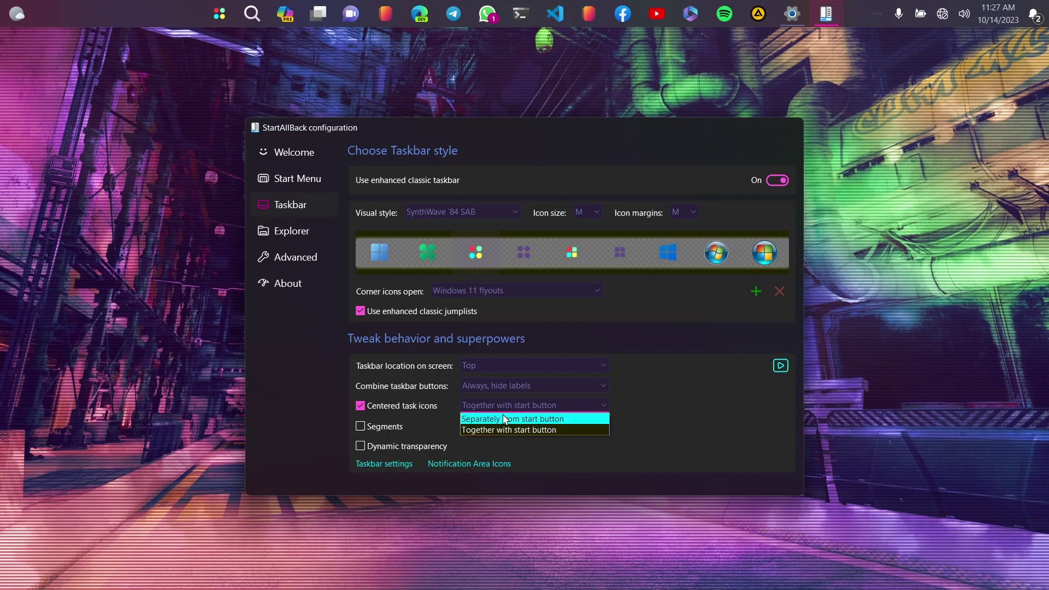
left_click(502, 418)
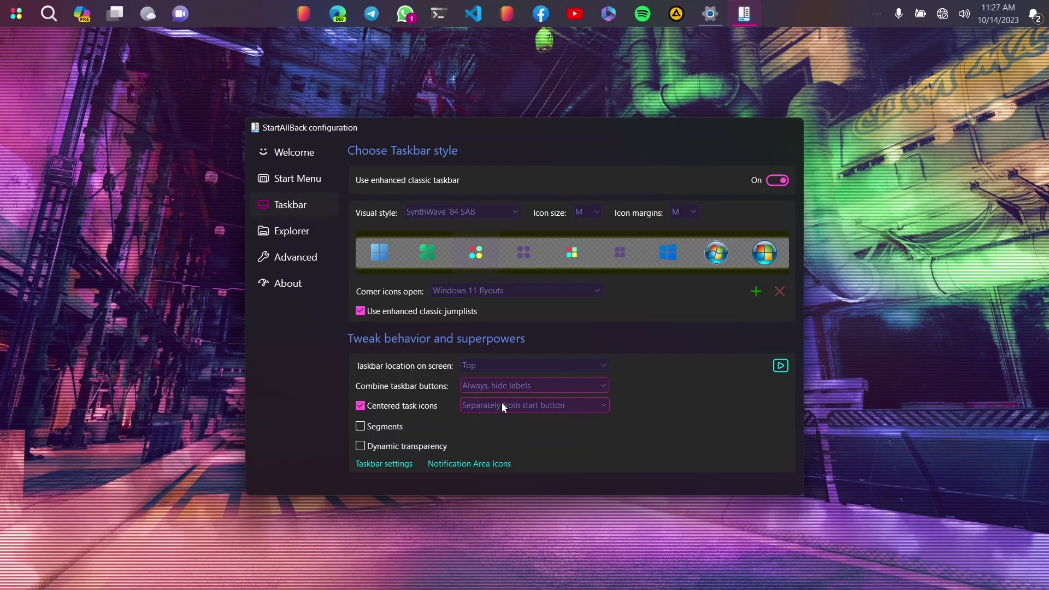
left_click(502, 405)
left_click(489, 431)
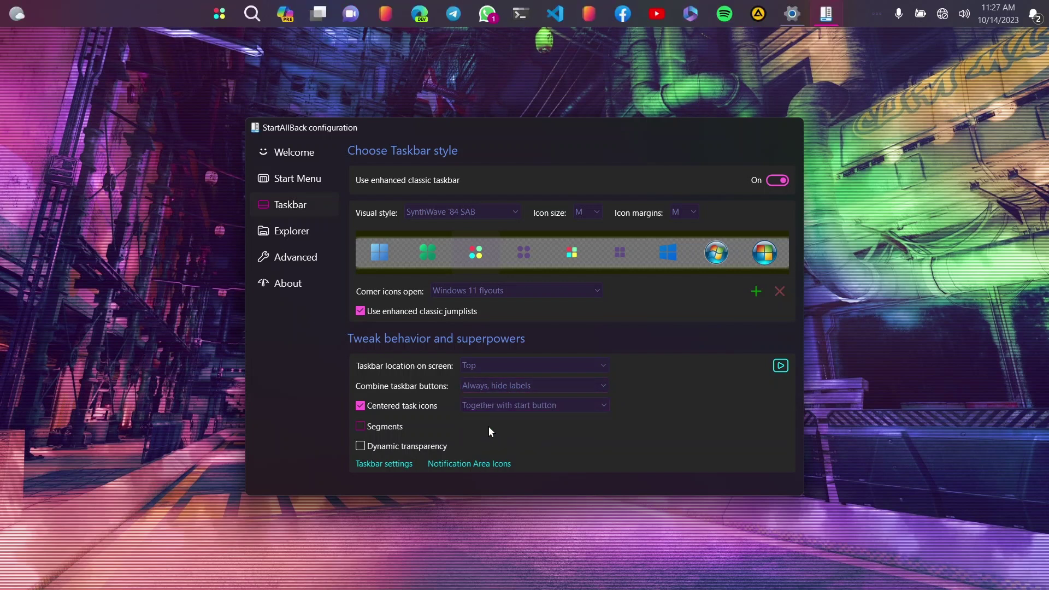
Enable taskbar segments and set them to Just central segment.
left_click(370, 432)
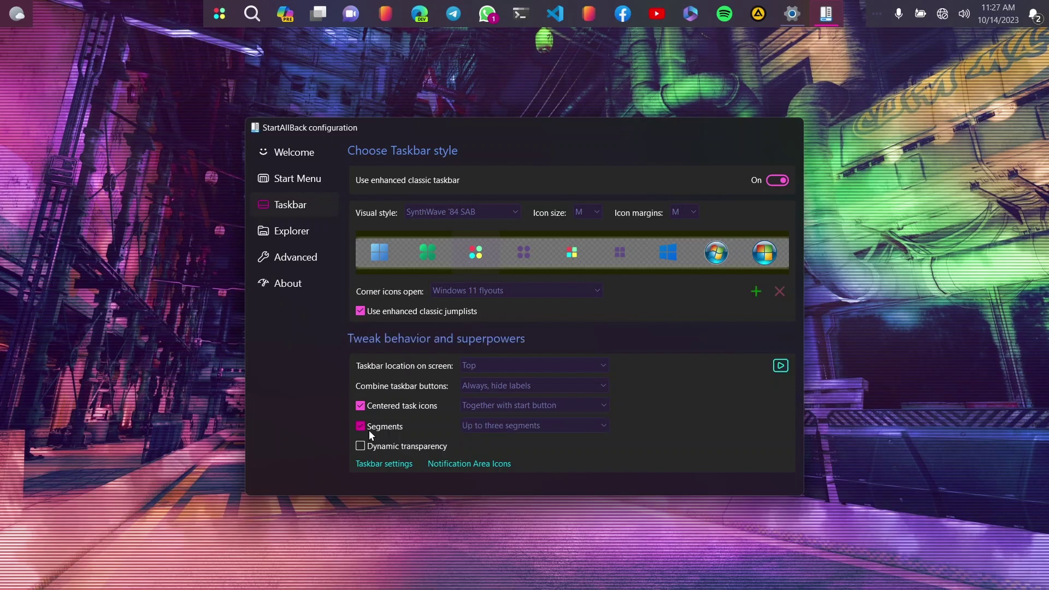
left_click(546, 428)
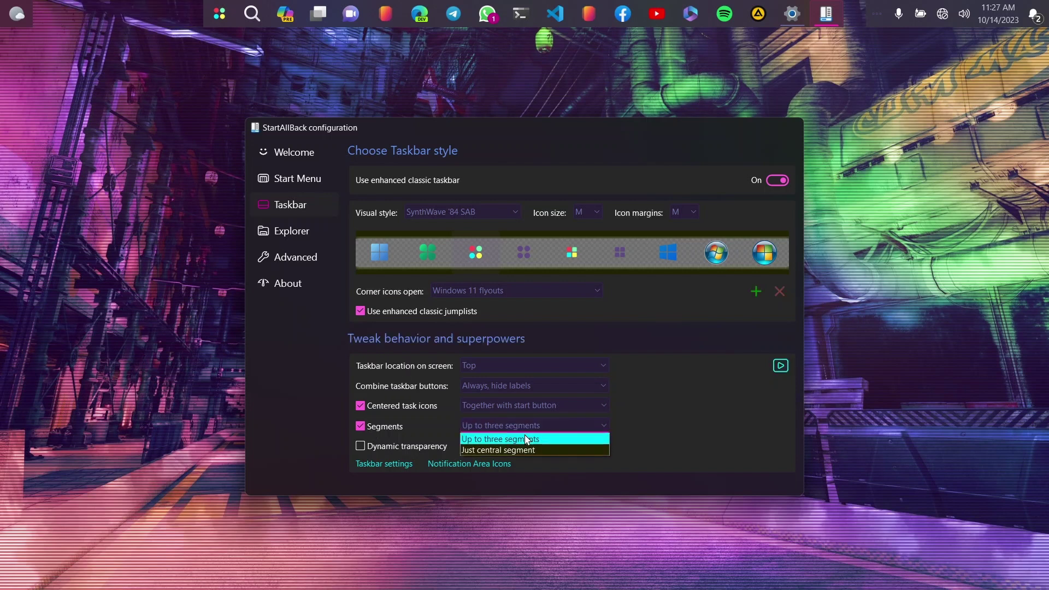
left_click(508, 450)
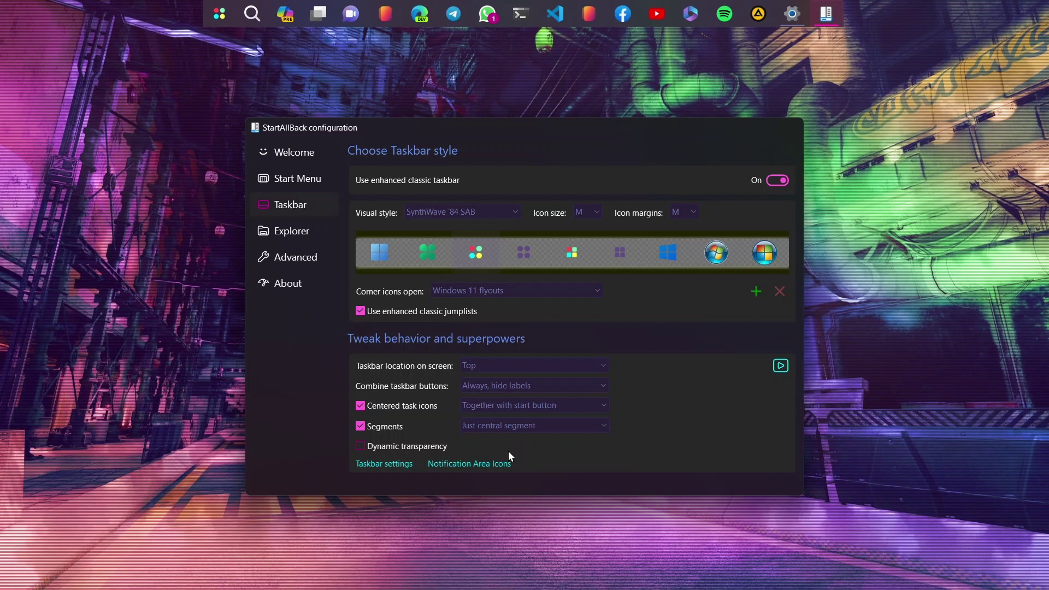
In the Windows taskbar settings, hide the Search, Copilot, Task view, Widgets and Chat items, and close Settings.
left_click(389, 465)
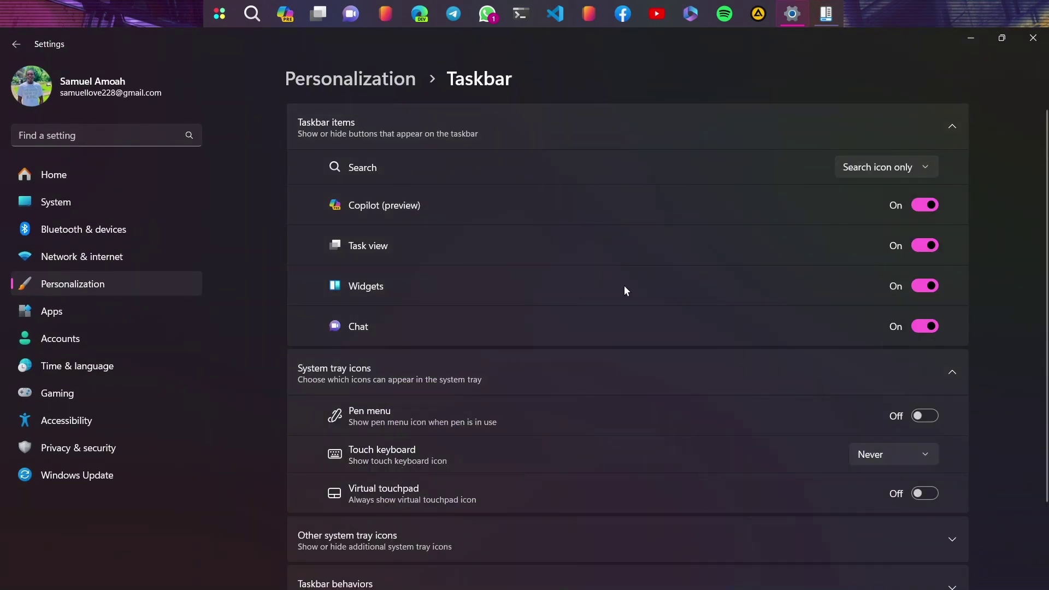
left_click(869, 160)
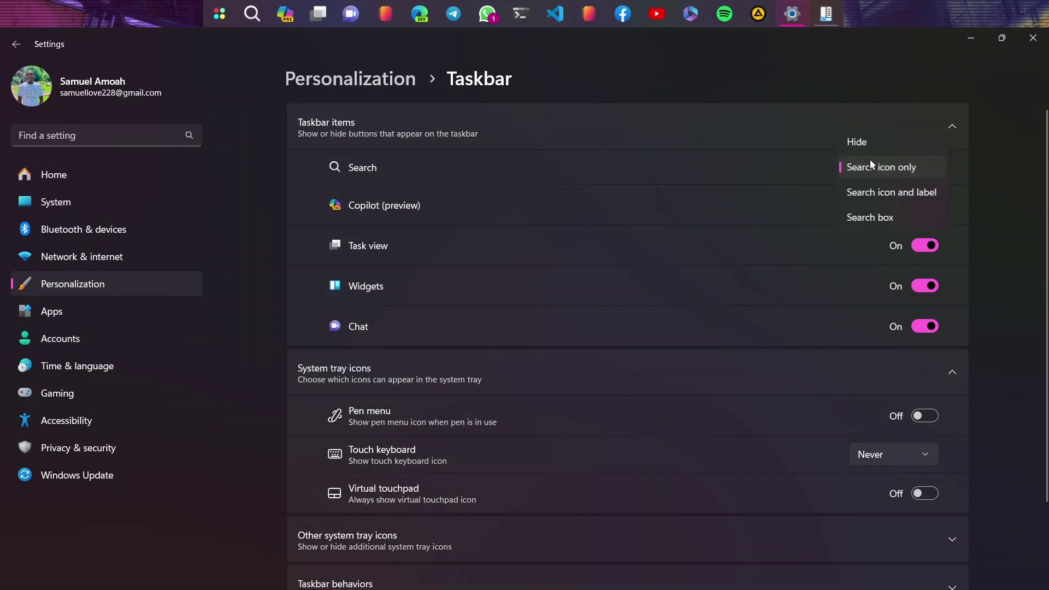
left_click(902, 141)
left_click(920, 206)
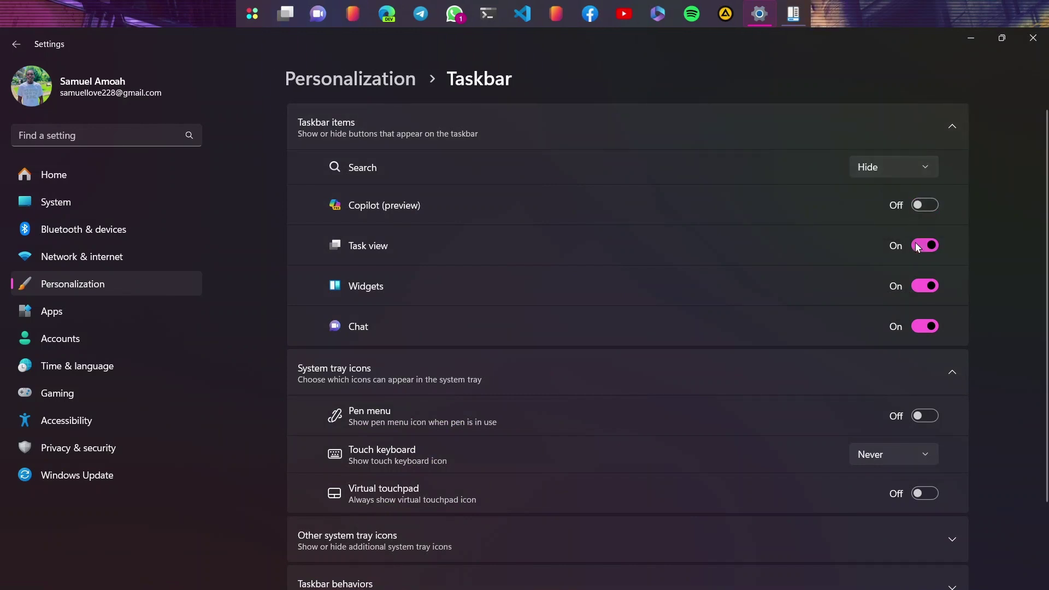
left_click(924, 246)
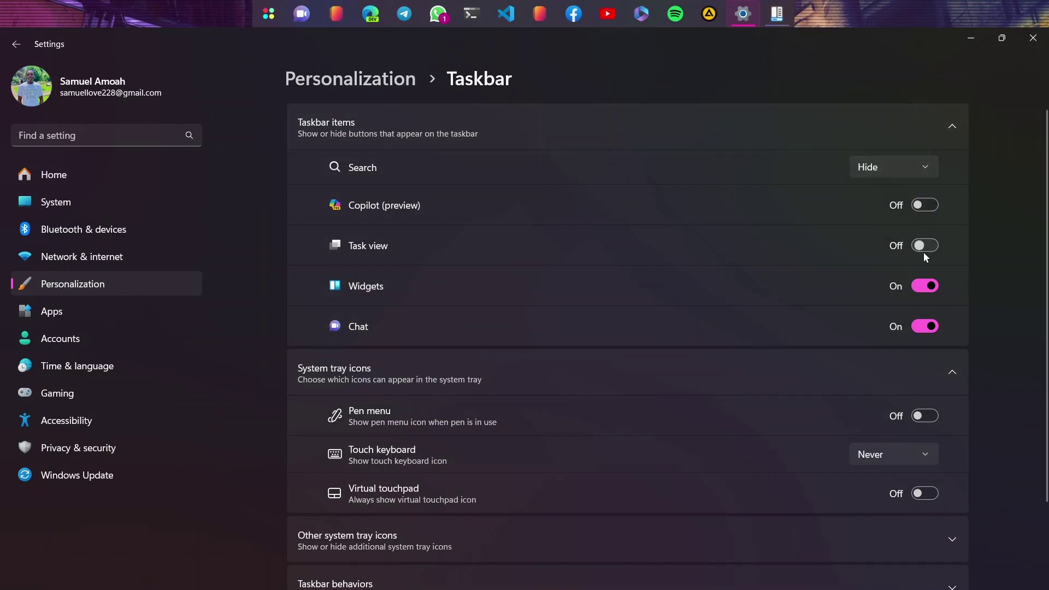
left_click(927, 328)
scroll(855, 287, "down", 2)
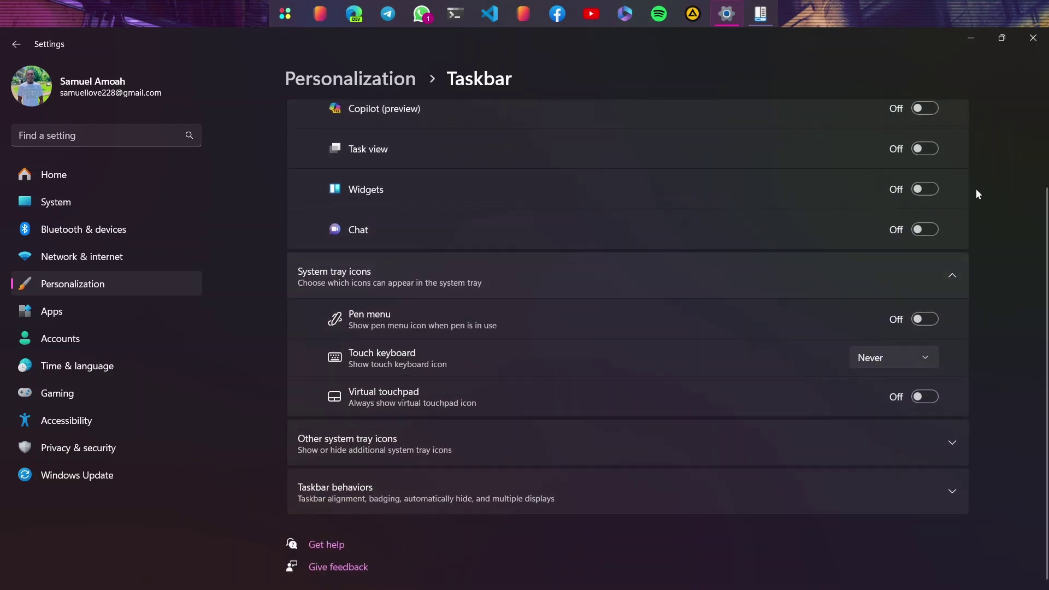
left_click(1020, 44)
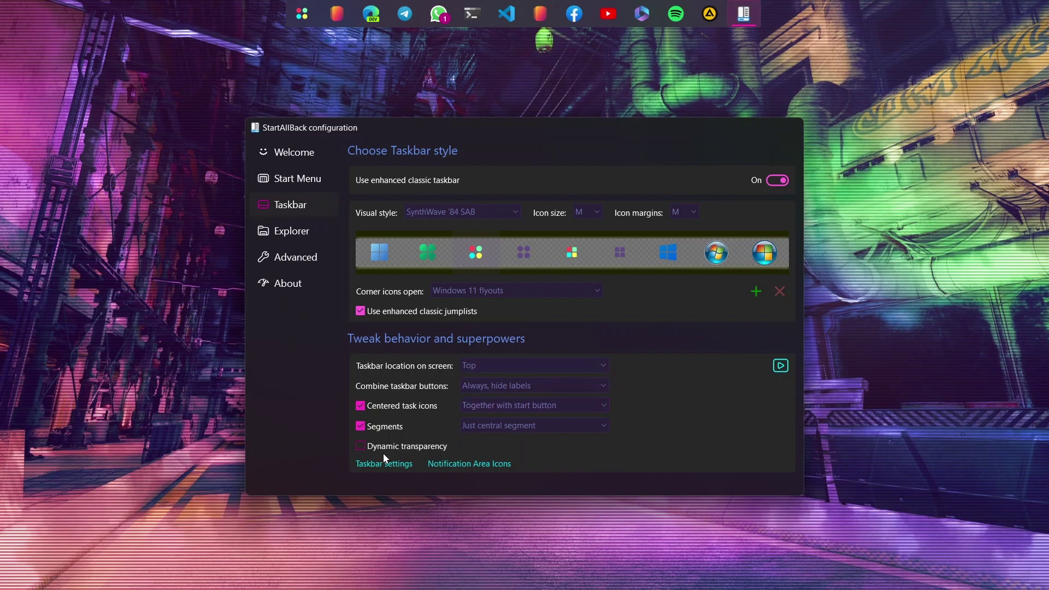
Set the Explorer style to Win7 Command Bar, disable classic context menus, enable Colorize everything with accent color, and close the configuration.
left_click(305, 235)
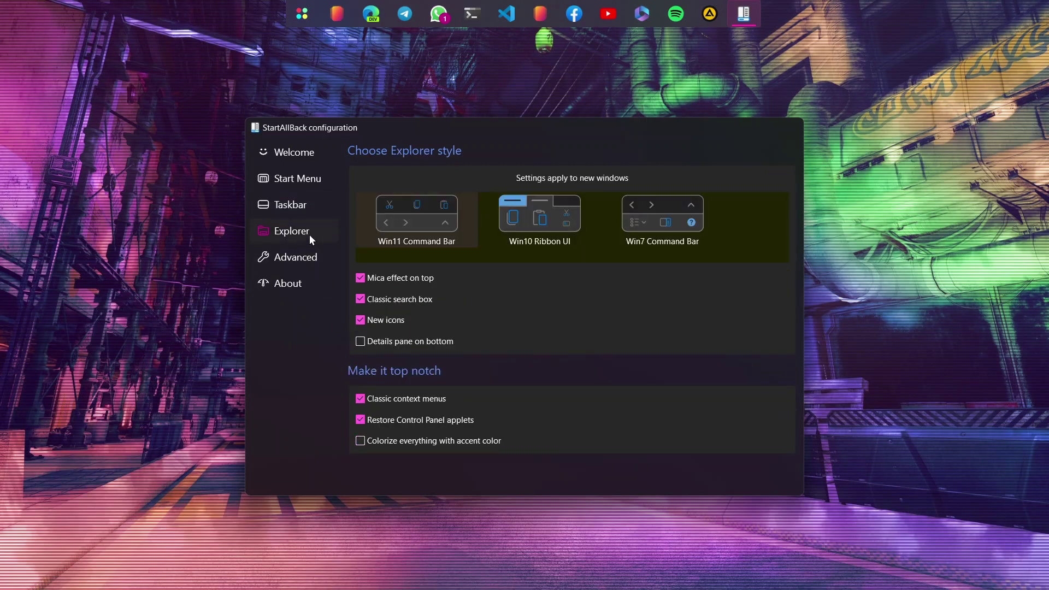
left_click(643, 205)
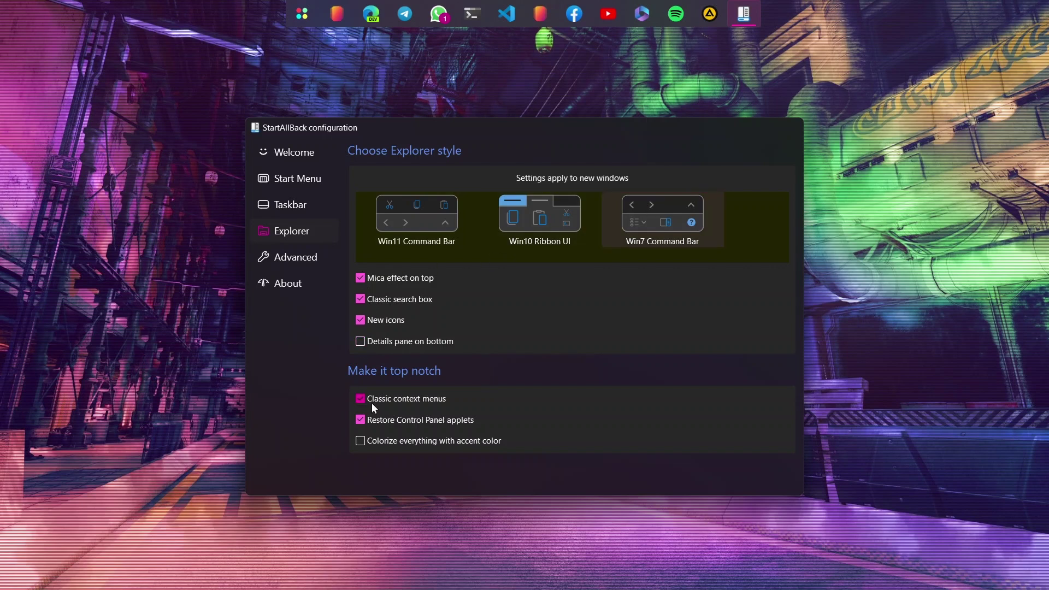
left_click(371, 441)
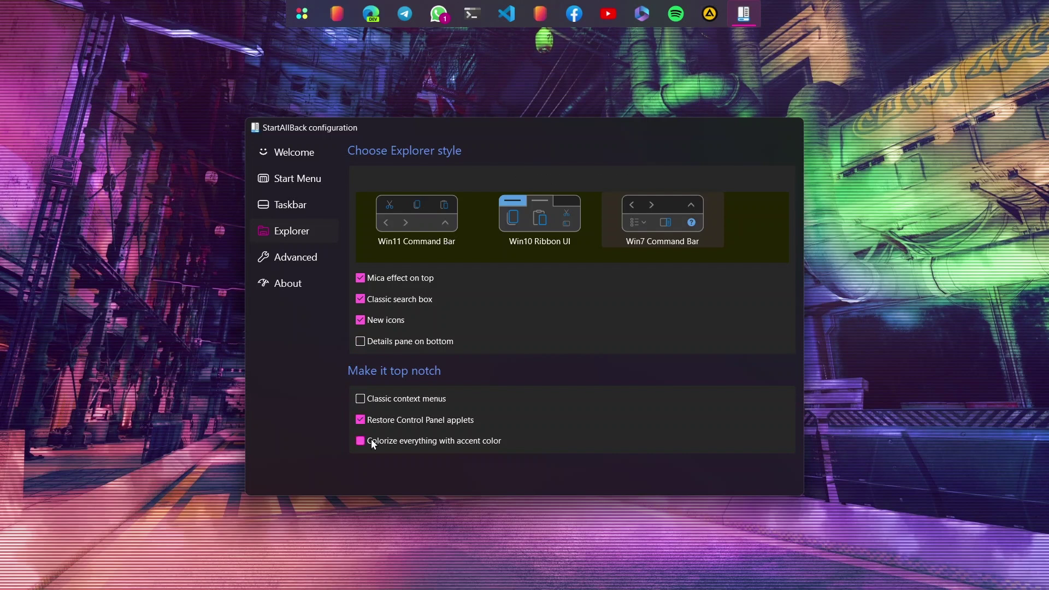
left_click(782, 128)
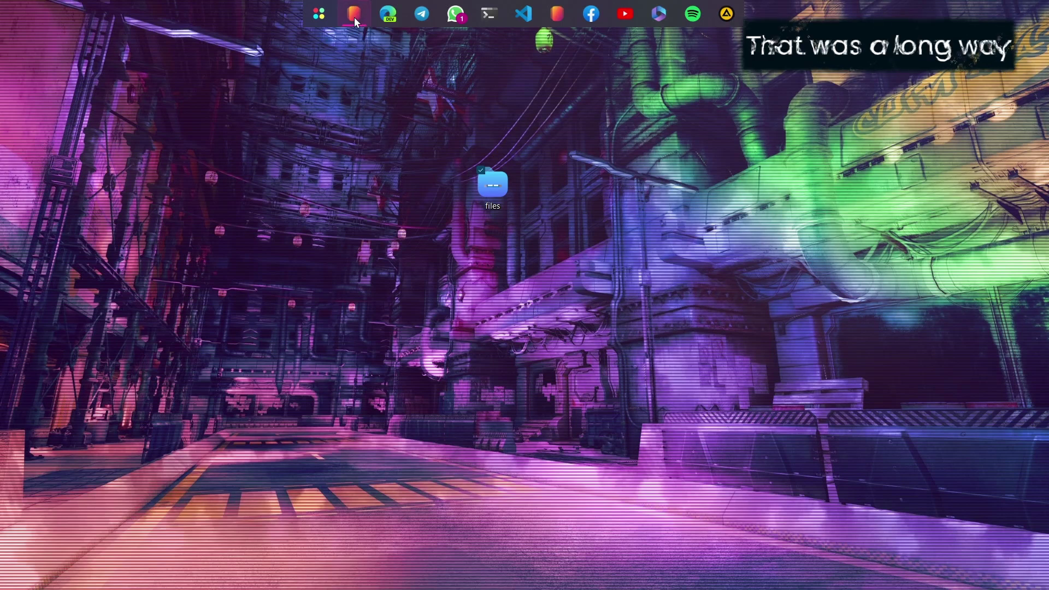
Open This PC in File Explorer, examine the new window style, drive icons and selection look, and close the window.
left_click(354, 16)
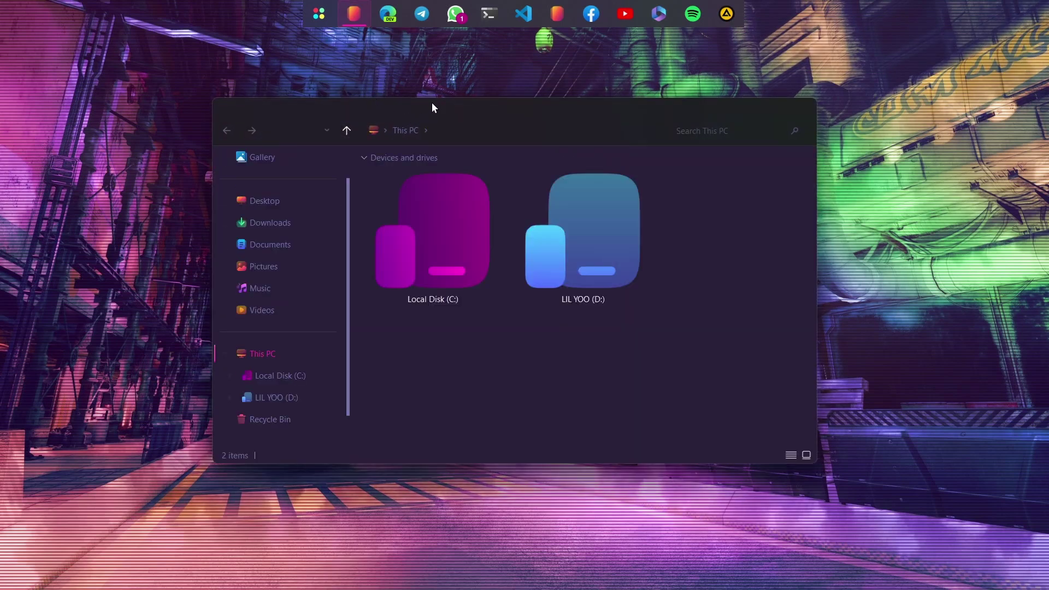
left_click_drag(431, 107, 465, 107)
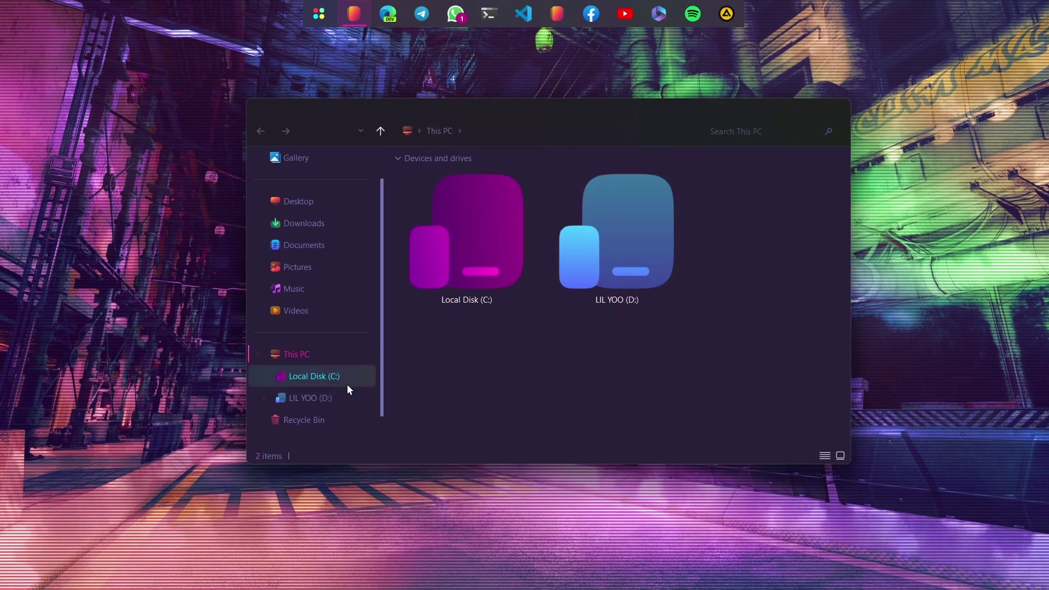
left_click_drag(734, 299, 485, 206)
left_click_drag(436, 363, 700, 244)
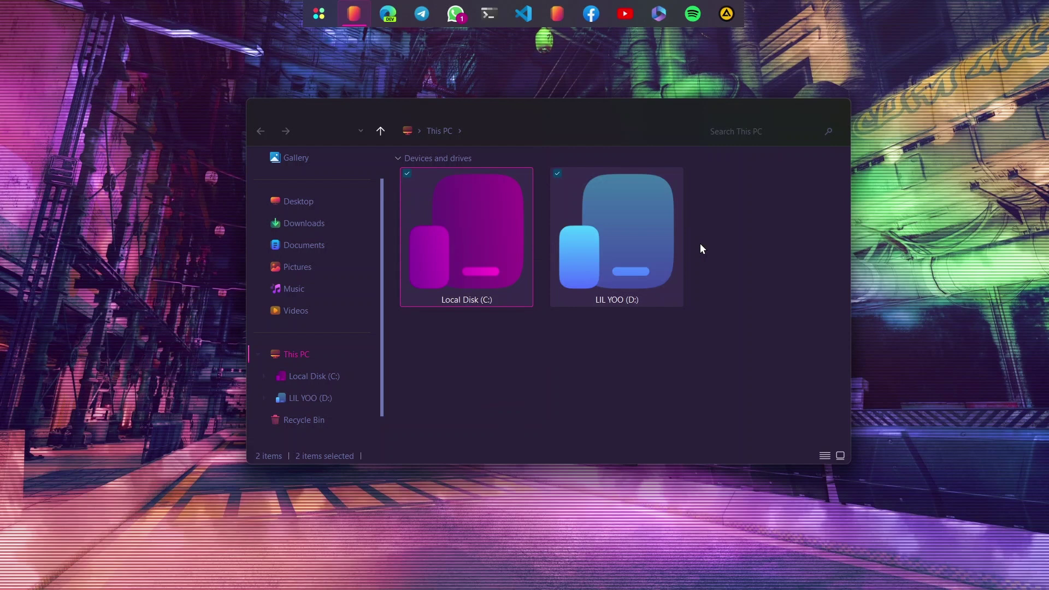
left_click(740, 310)
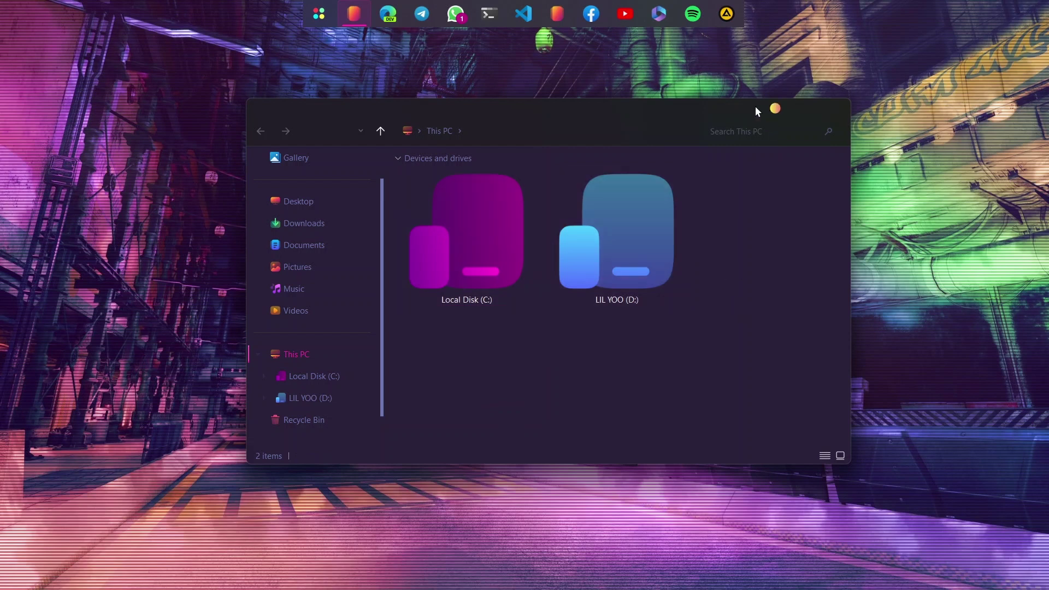
left_click_drag(717, 114, 692, 112)
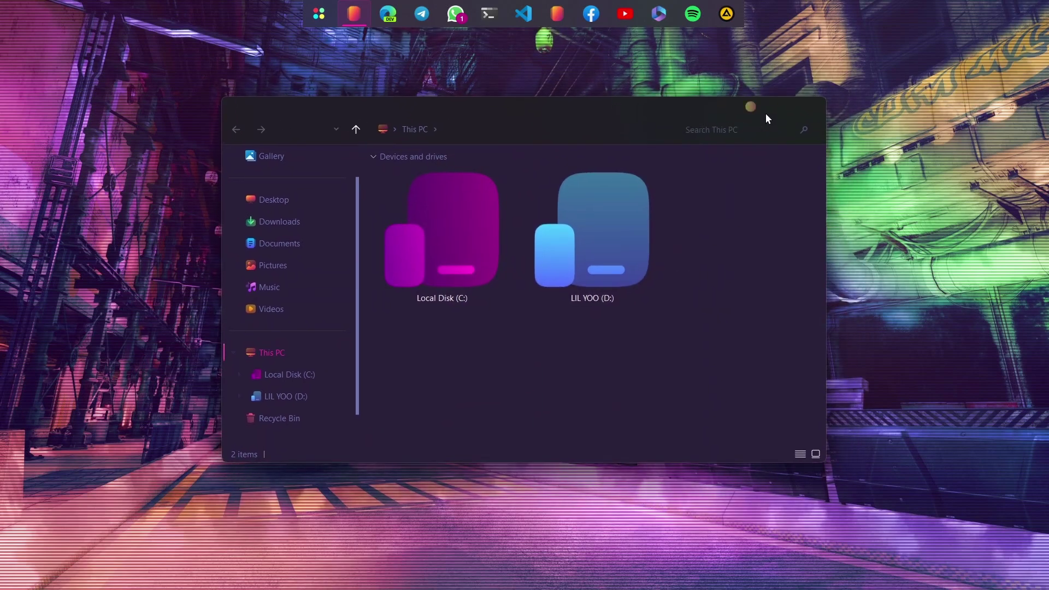
left_click(807, 107)
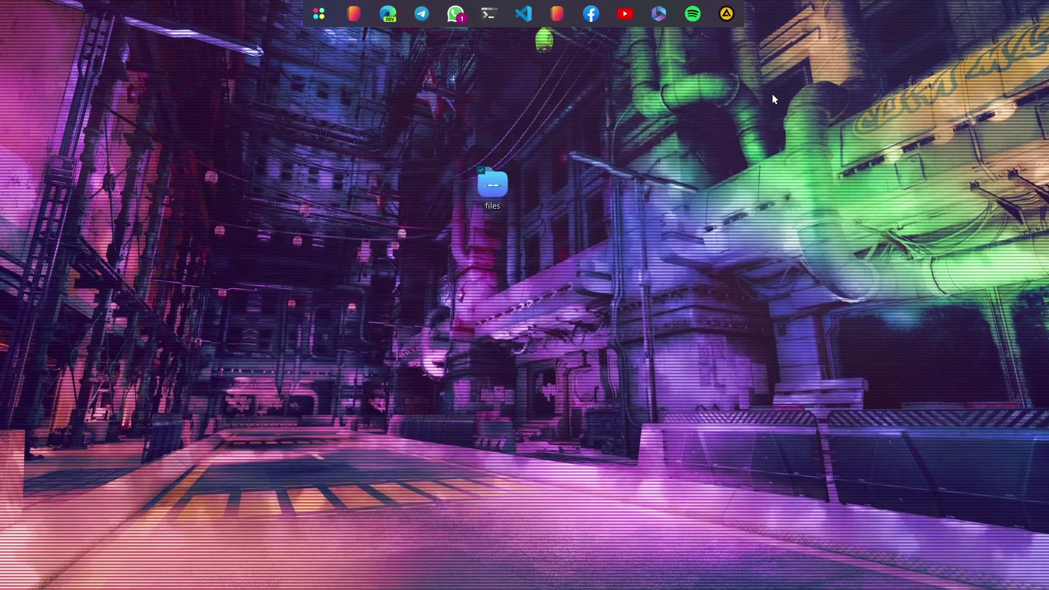
Open the files folder on the desktop and run the MicaForEveryone-x64-Release-Installer.
double_click(508, 188)
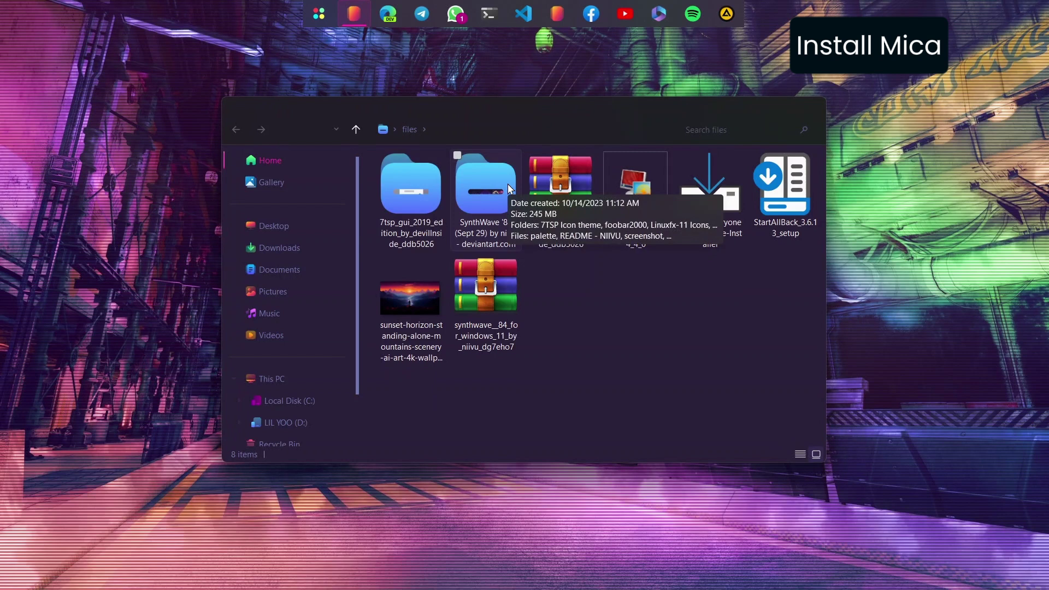
left_click(710, 194)
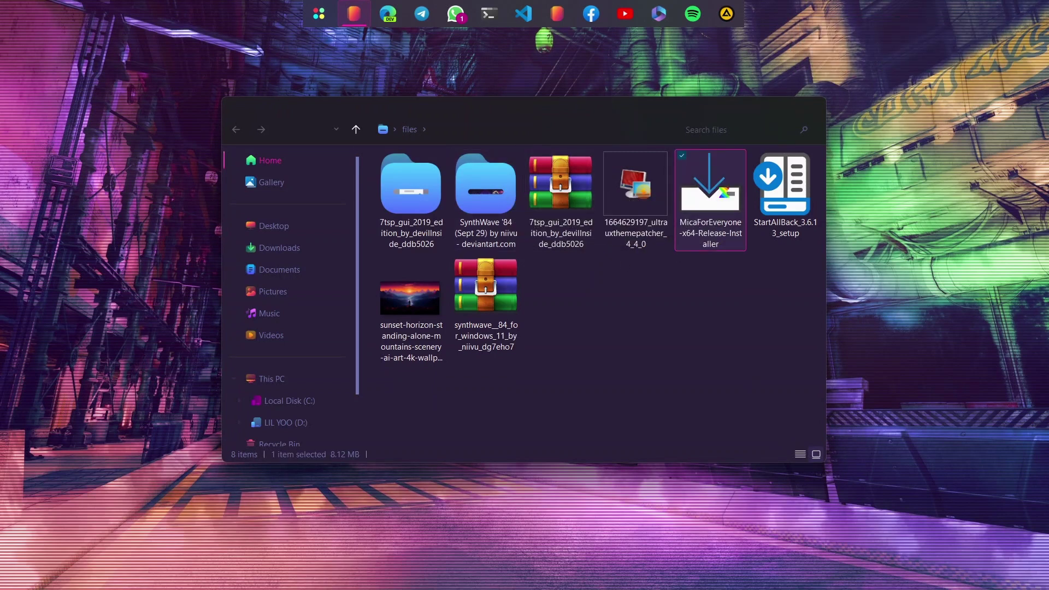
key("Return")
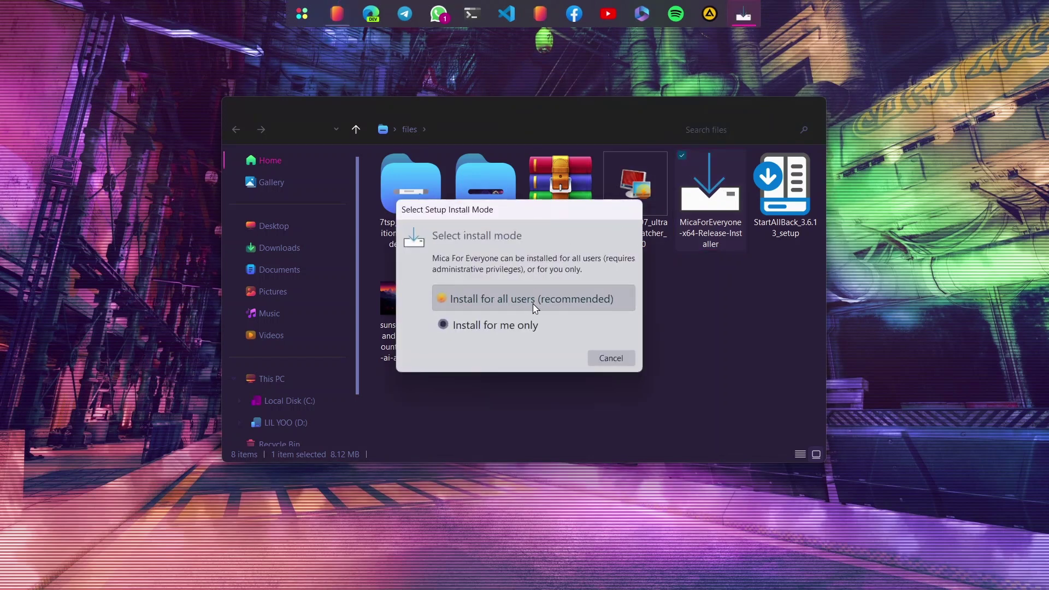
Install Mica For Everyone for all users in the default folder with a desktop shortcut, launch it on finishing, and close the files folder.
left_click(539, 309)
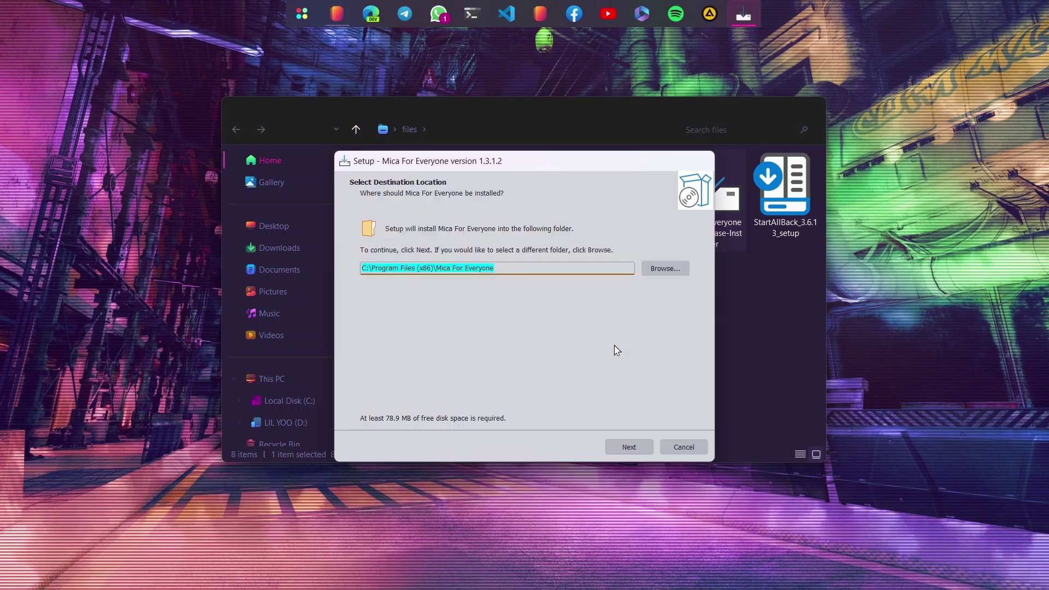
left_click(628, 447)
left_click(415, 268)
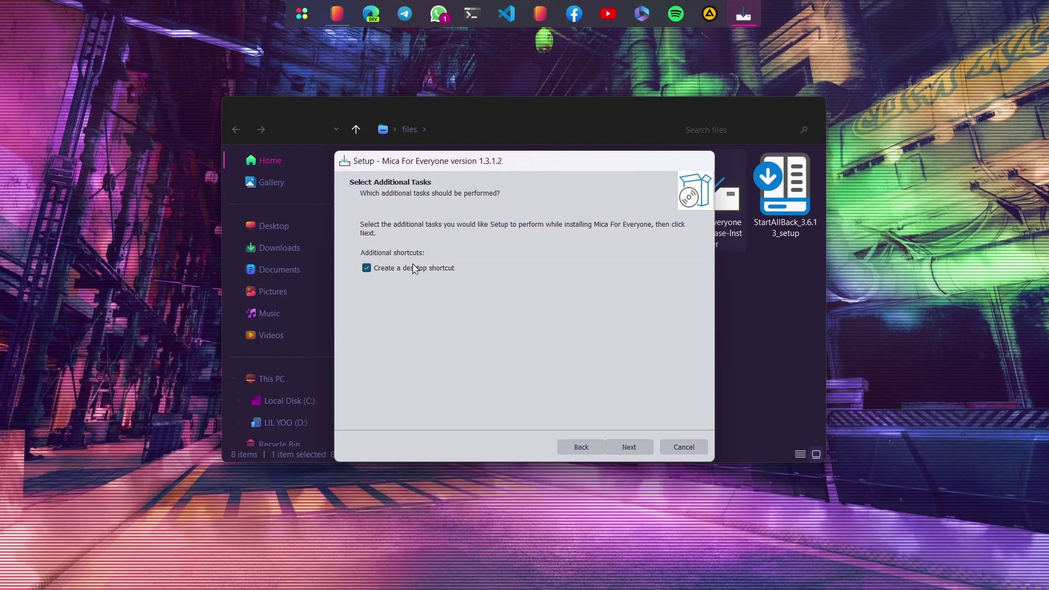
left_click(629, 447)
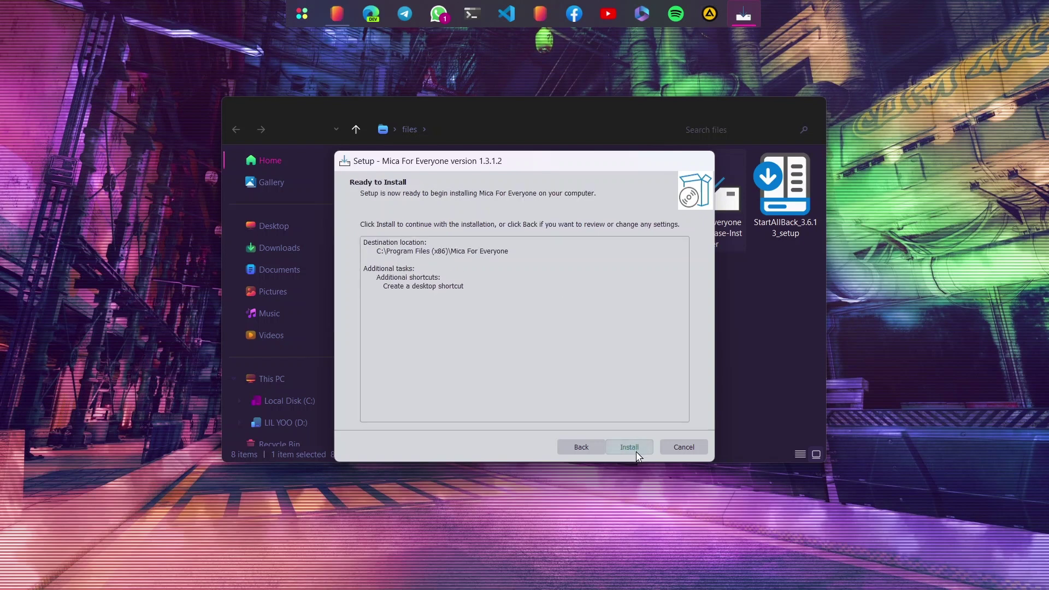
left_click(636, 453)
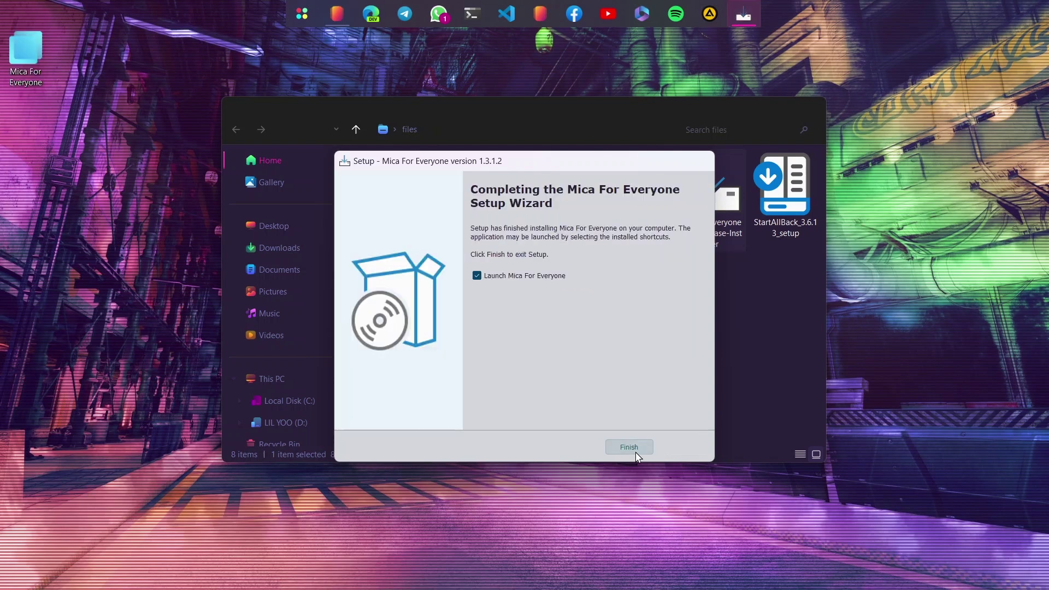
left_click(637, 454)
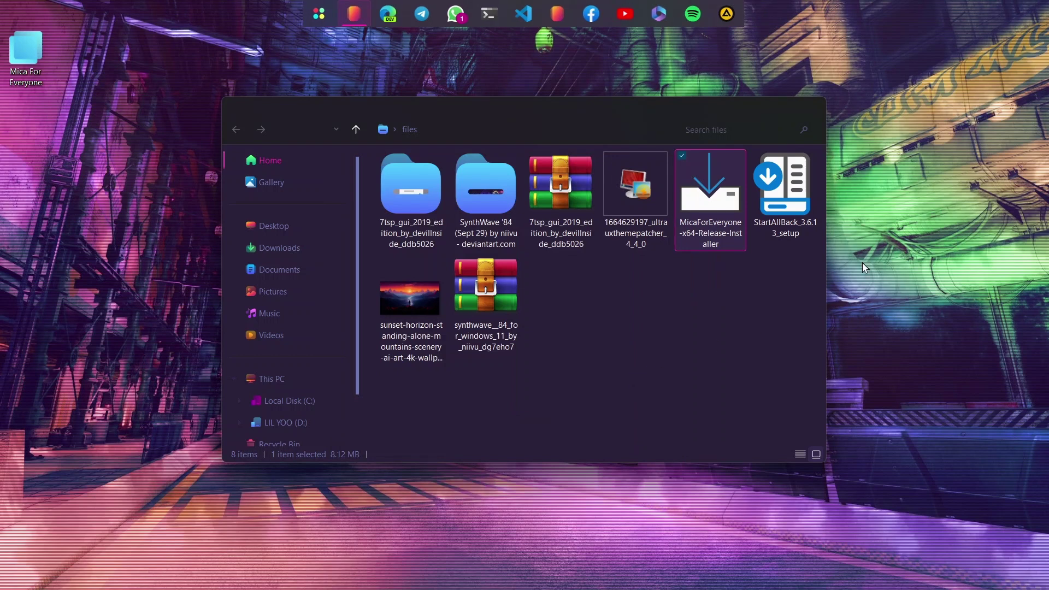
left_click(813, 107)
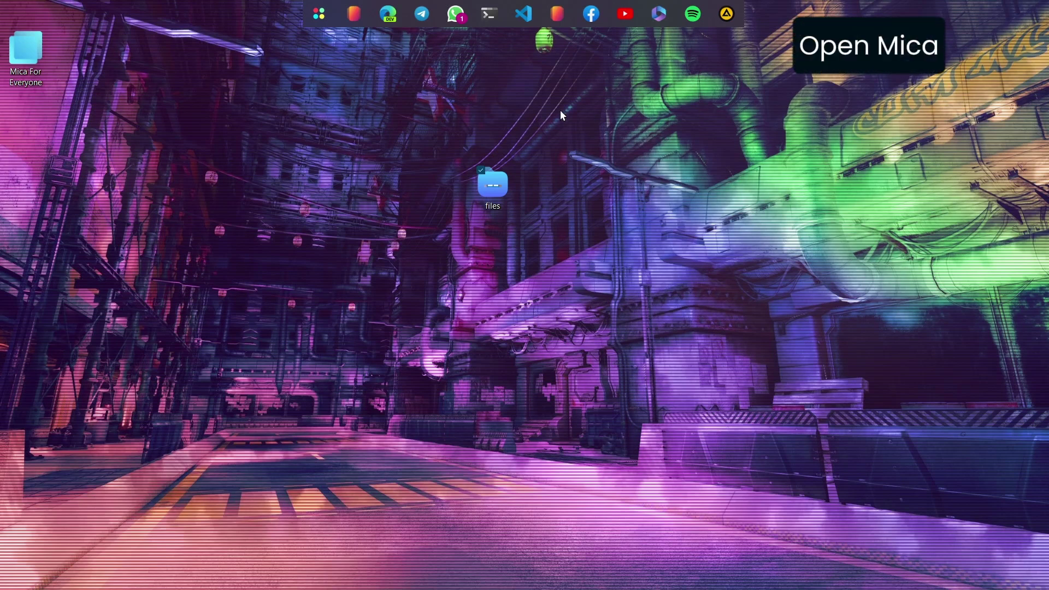
Find Mica For Everyone by searching for "mica", open its settings, and turn on Run on Startup.
left_click(314, 10)
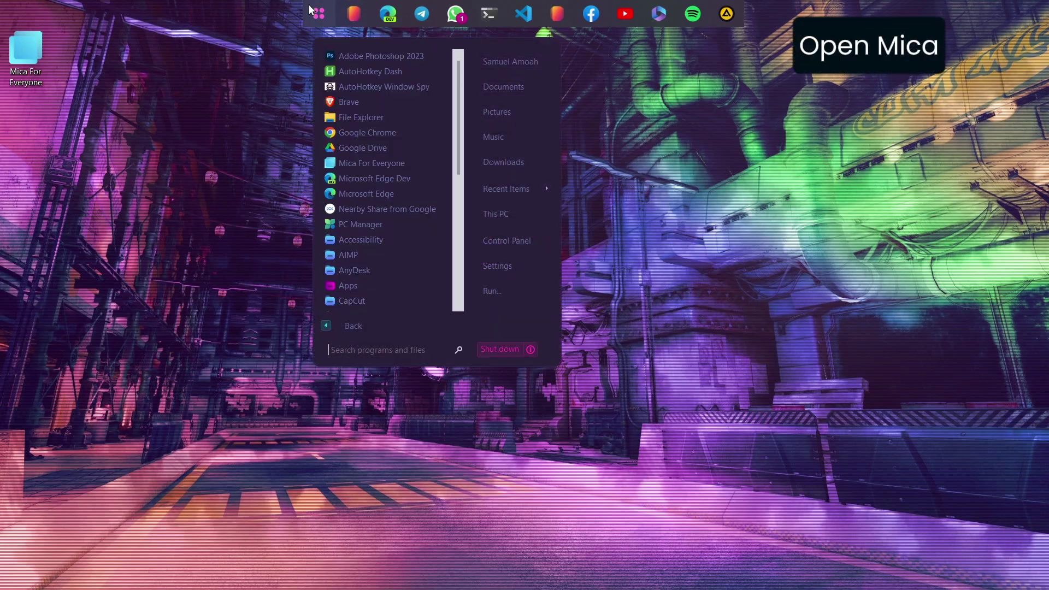
type("mica")
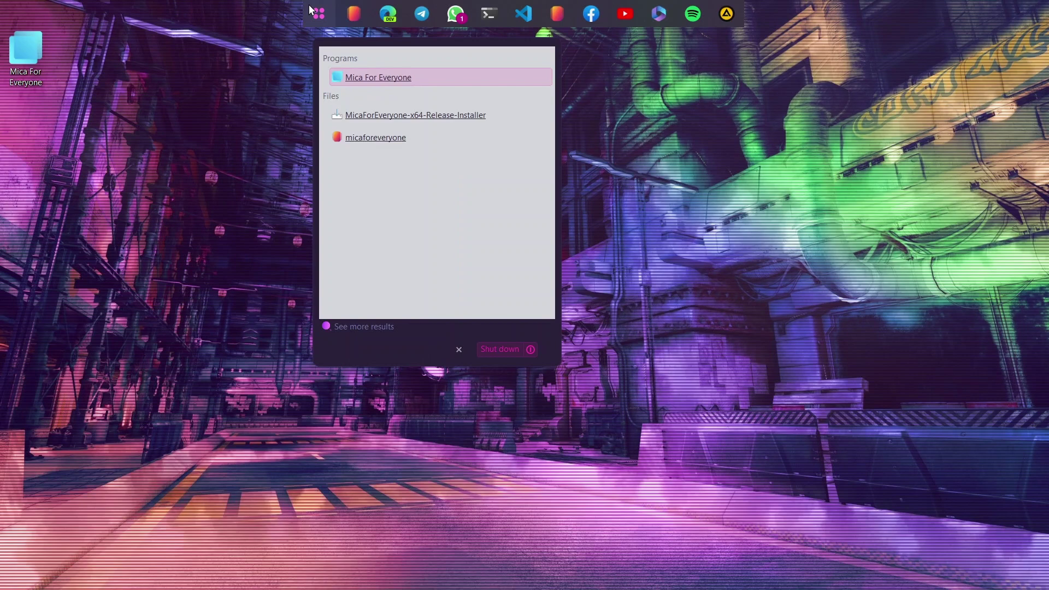
left_click(373, 78)
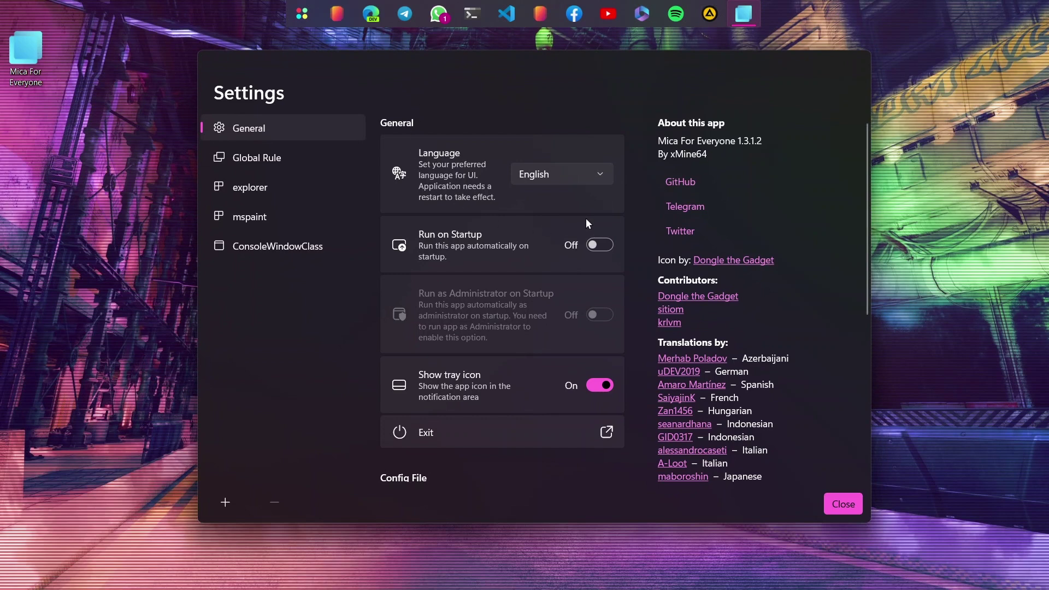
left_click(601, 245)
Set the Global Rule's backdrop type to Acrylic.
left_click(279, 171)
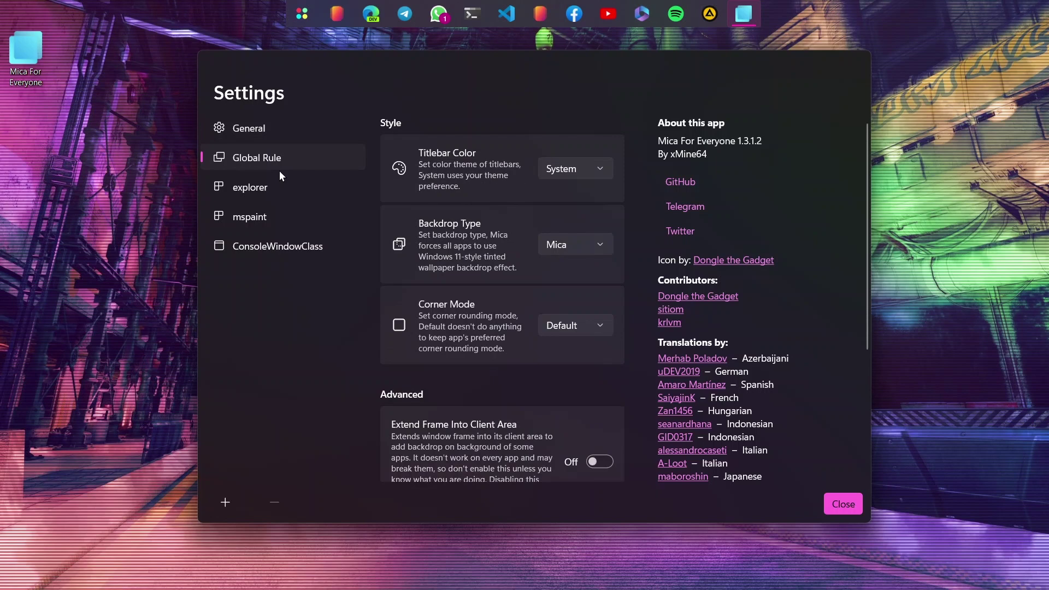
left_click(573, 253)
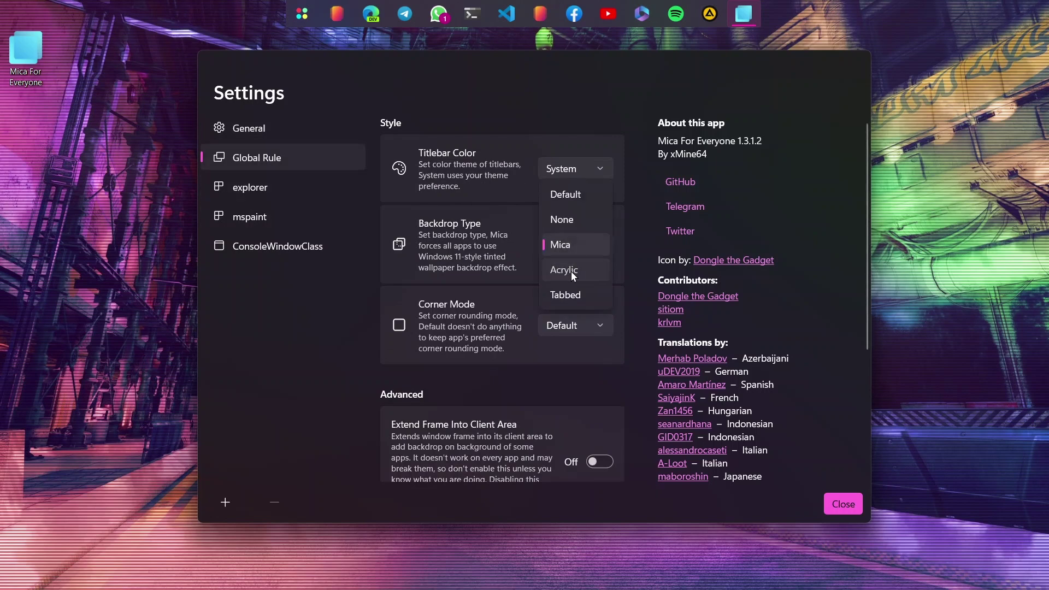
left_click(574, 276)
Set the explorer rule's backdrop type to Acrylic and its corner mode to Rounded, and close the Mica For Everyone settings.
left_click(309, 192)
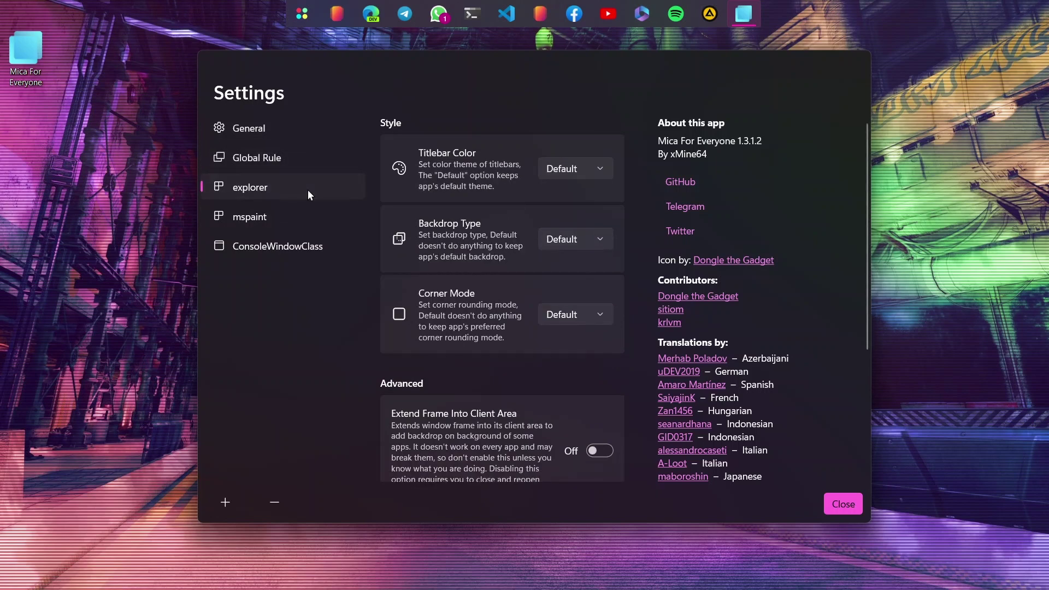
left_click(561, 239)
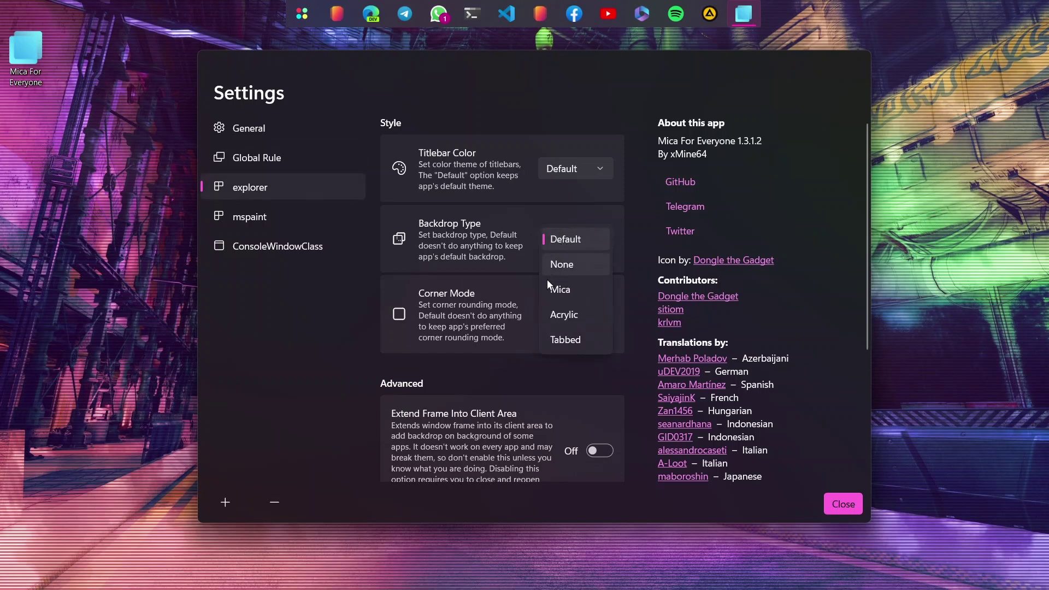
left_click(562, 316)
left_click(562, 326)
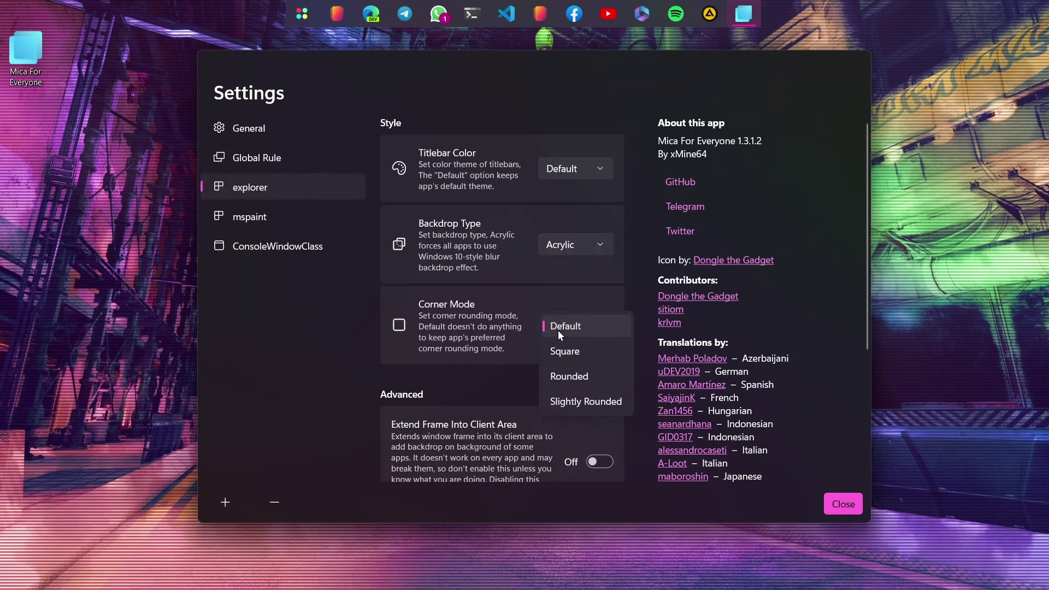
left_click(559, 379)
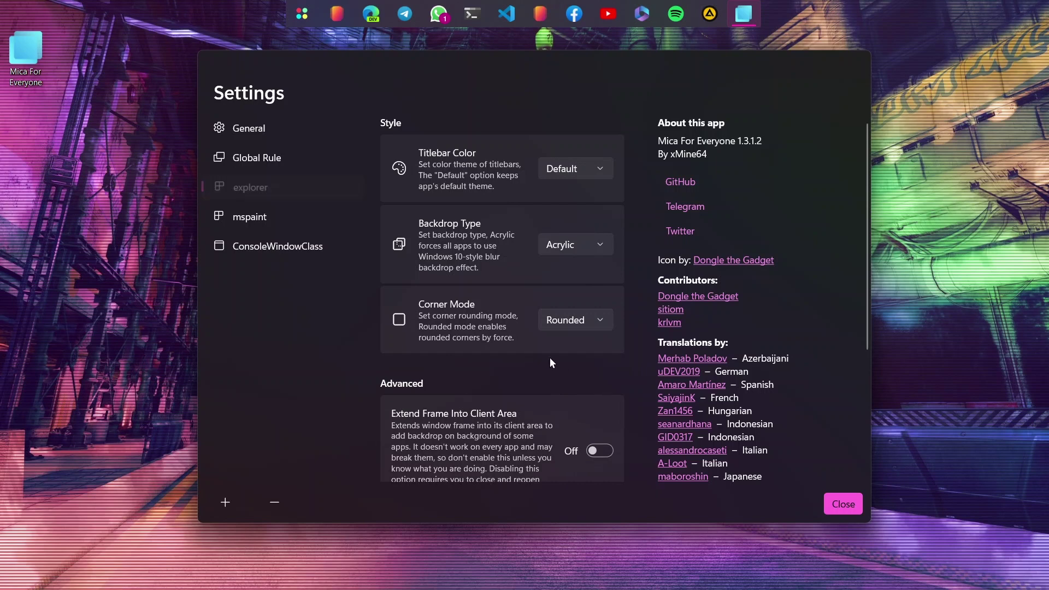
left_click(842, 505)
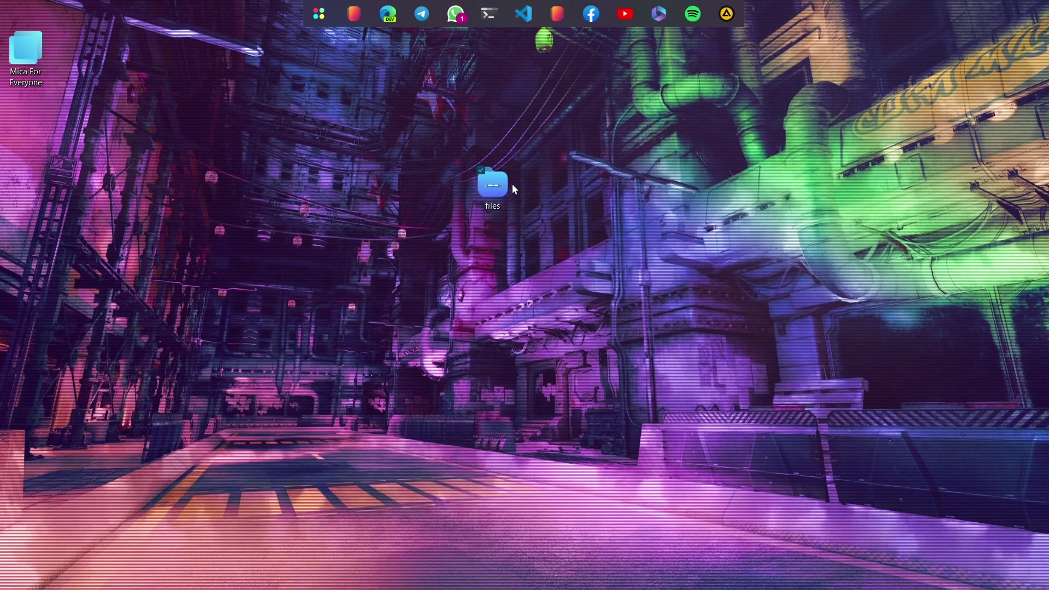
Open the files folder on the desktop, set the sunset-horizon image as the desktop background, and close the folder.
double_click(483, 192)
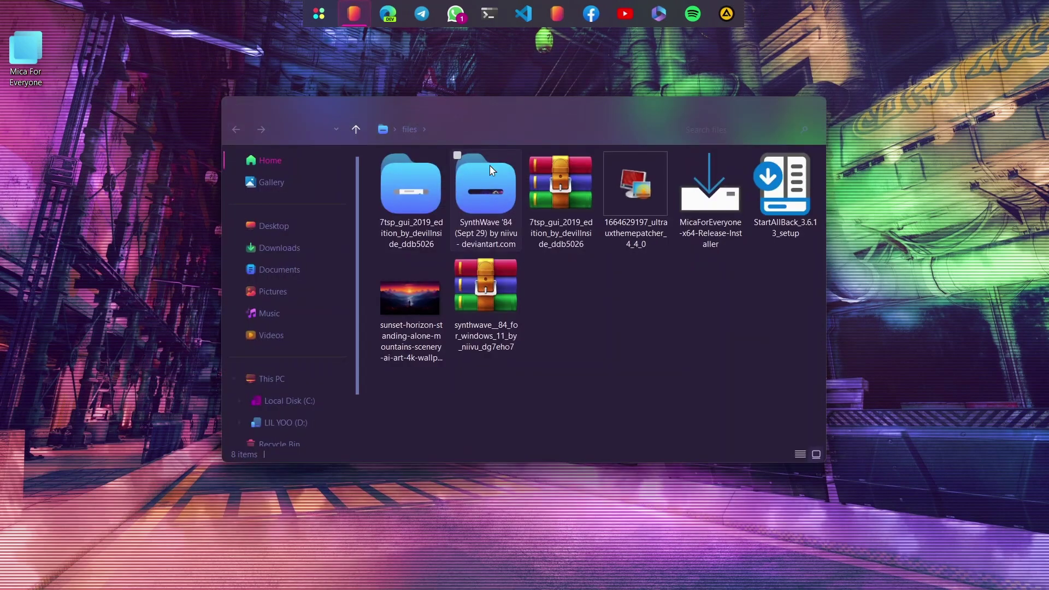
left_click_drag(496, 104, 538, 92)
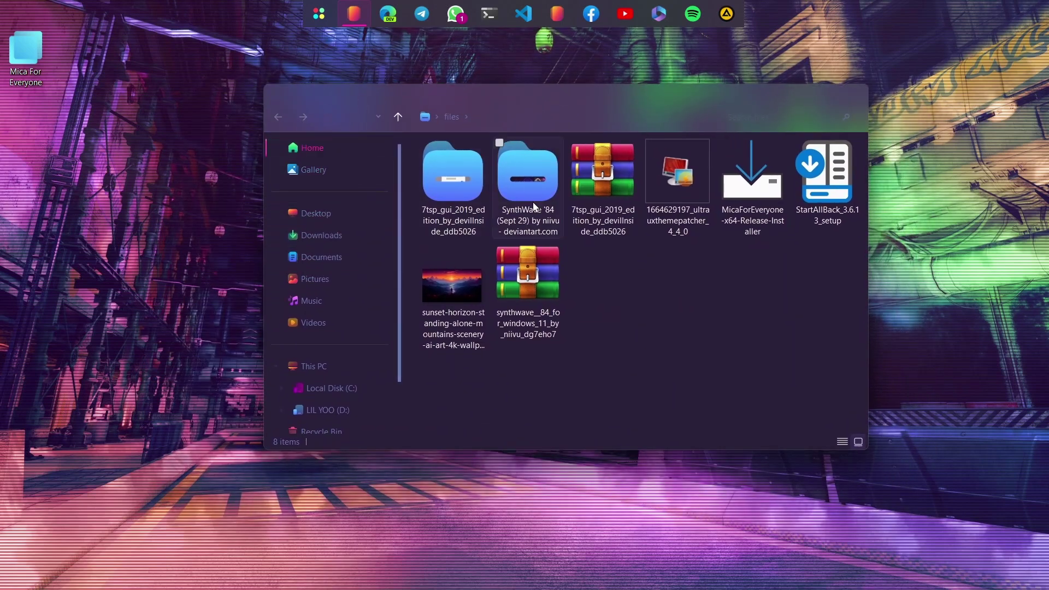
left_click(476, 310)
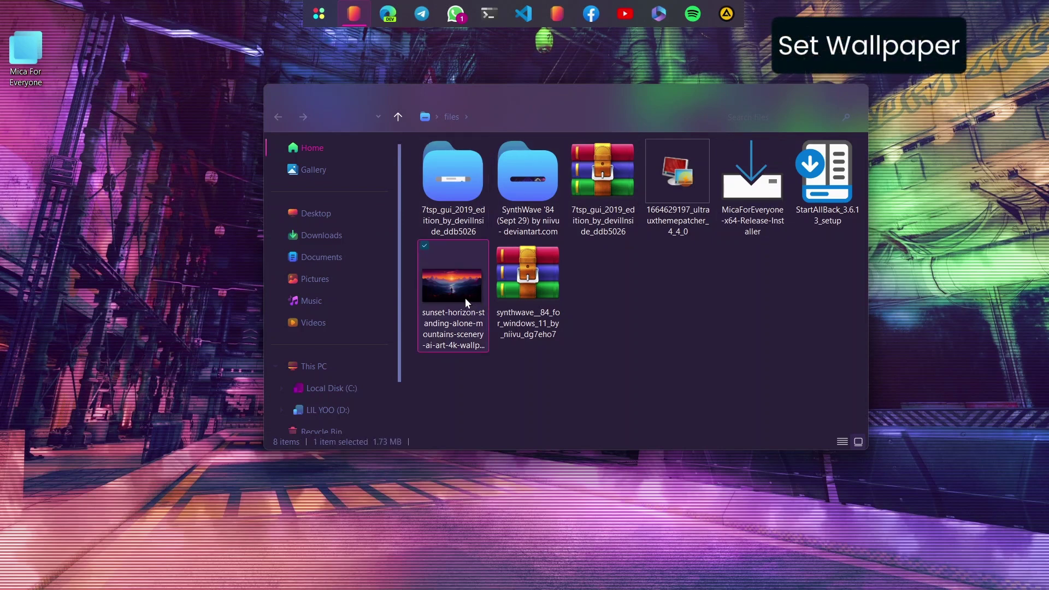
right_click(461, 293)
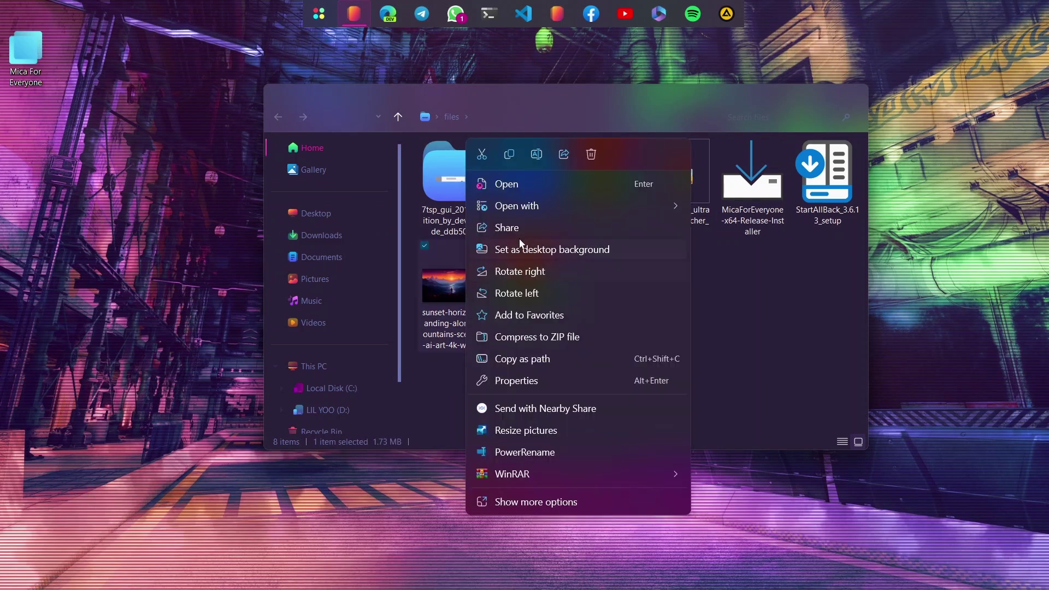
left_click(529, 250)
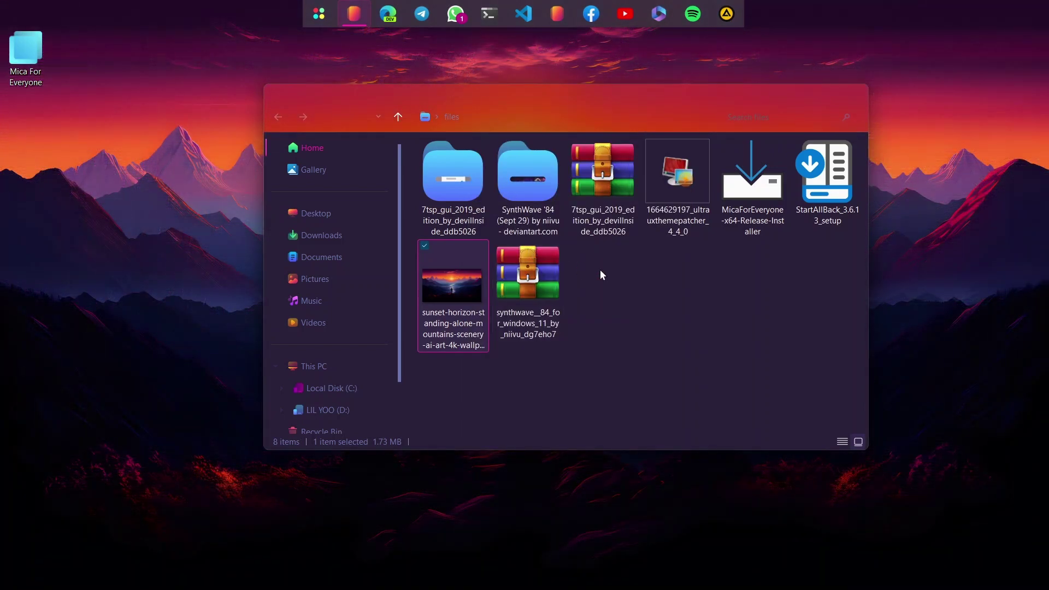
left_click(642, 271)
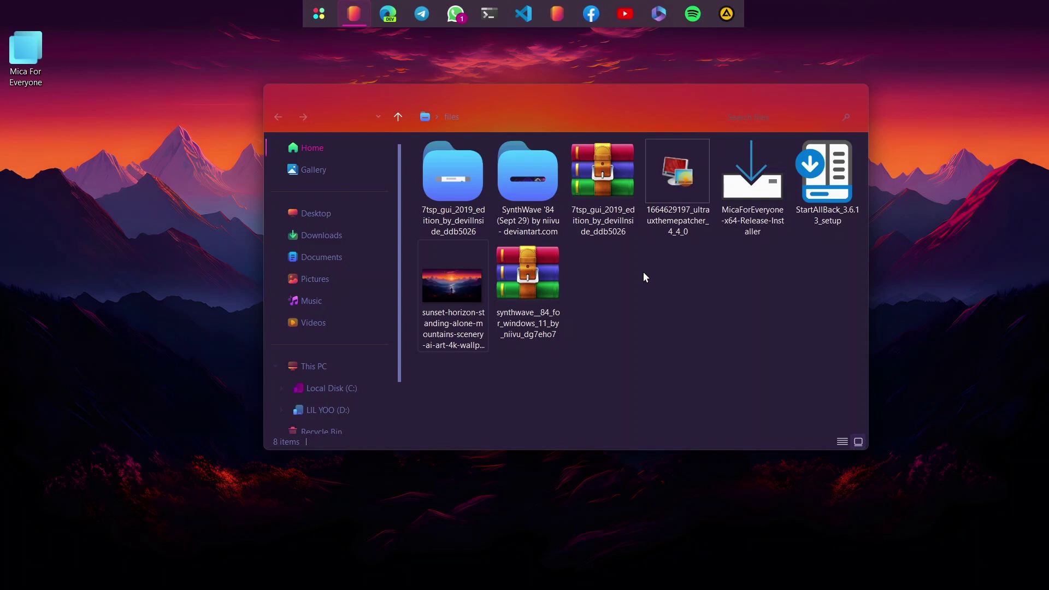
left_click(851, 98)
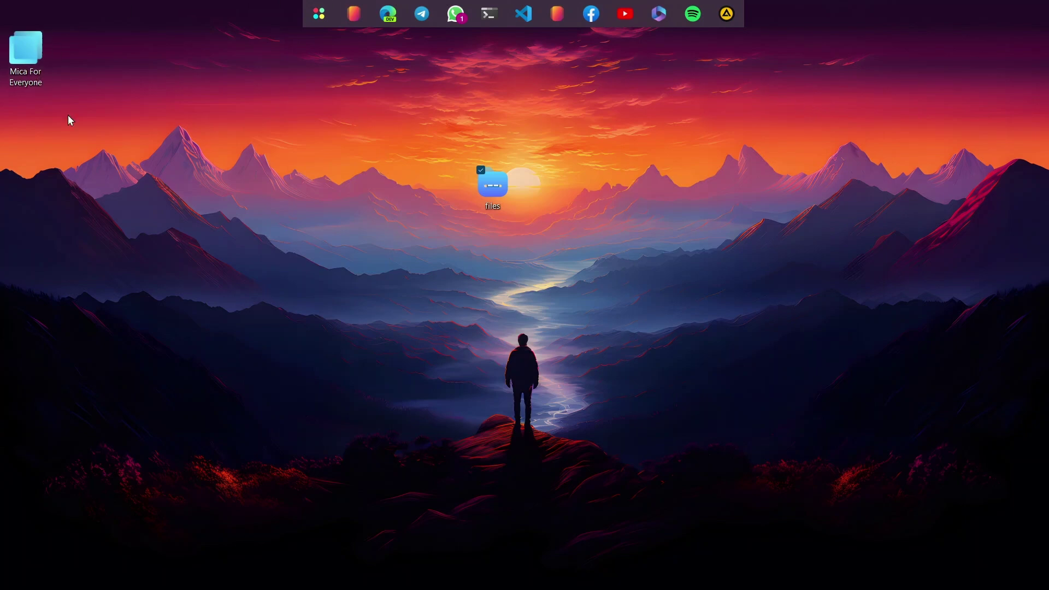
Run Rainmeter-4.5.17 from the files folder, do a standard 64-bit English installation with launch on startup, run Rainmeter, and close the folder.
double_click(503, 199)
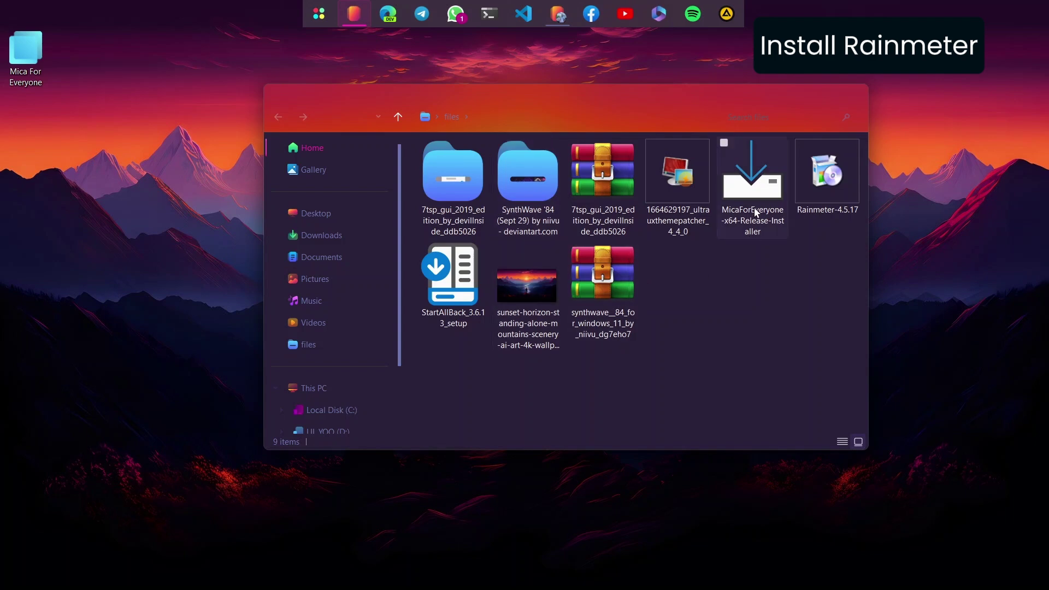
left_click(802, 173)
double_click(848, 186)
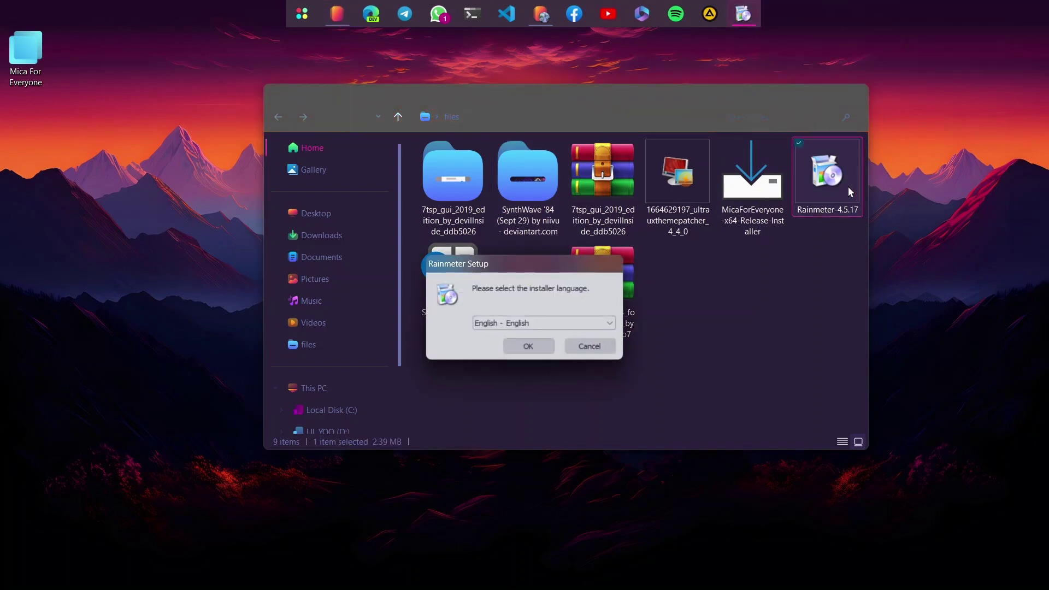
left_click(536, 351)
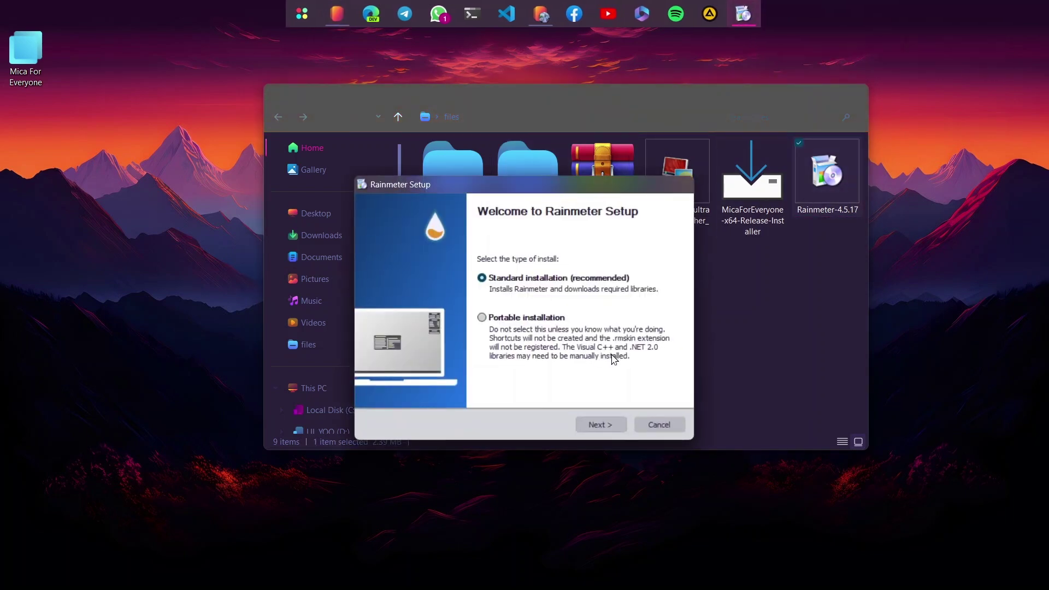
left_click(599, 424)
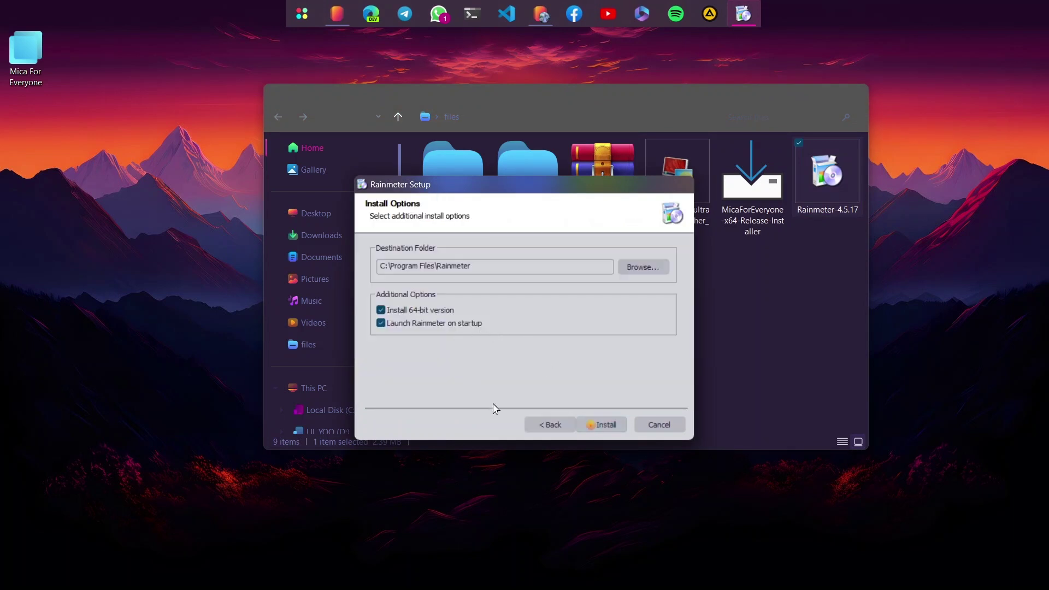
left_click(609, 426)
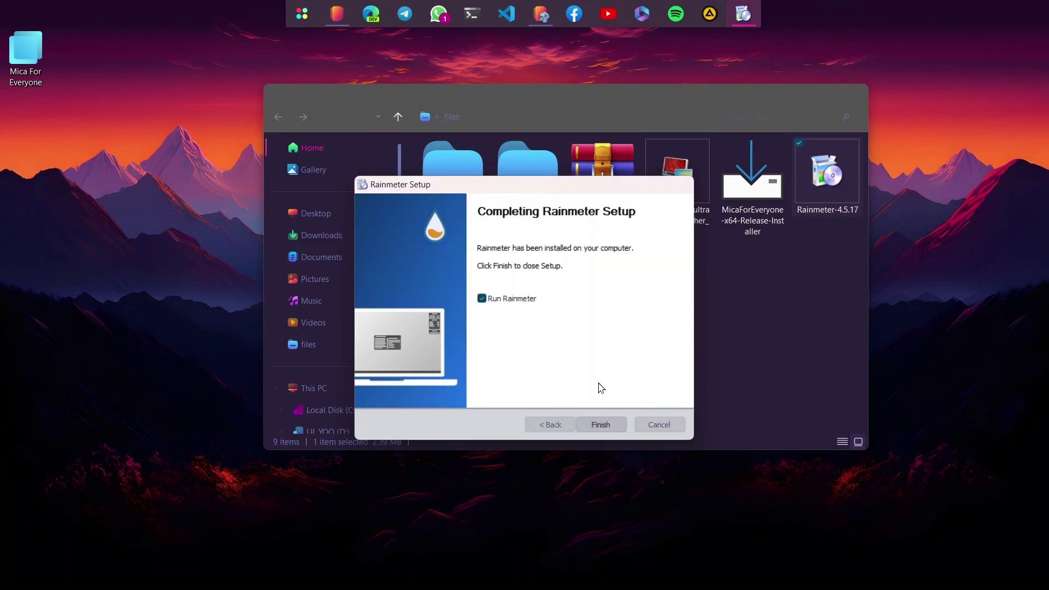
left_click(608, 425)
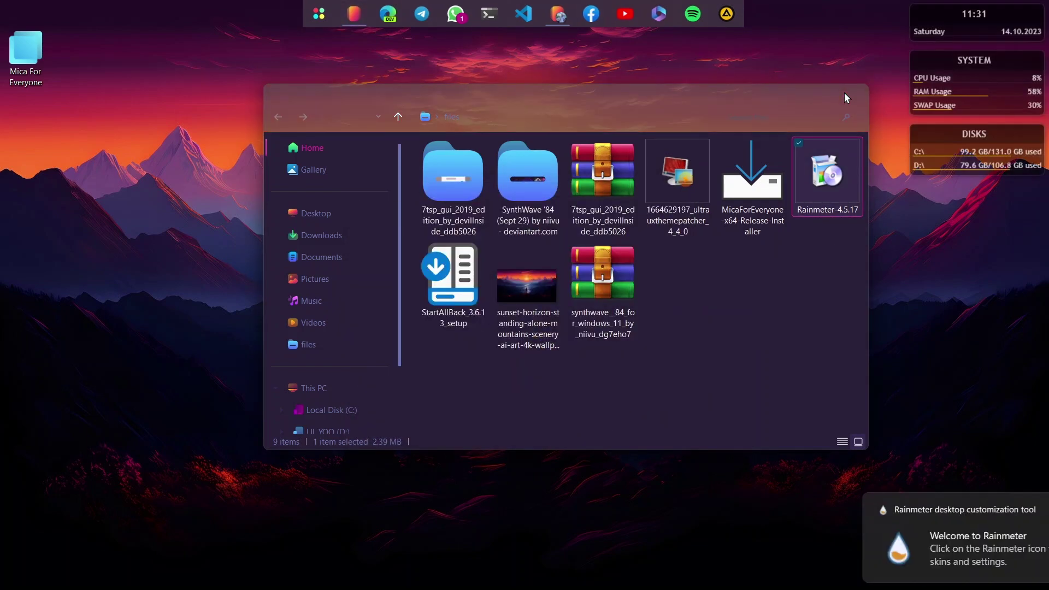
left_click(844, 93)
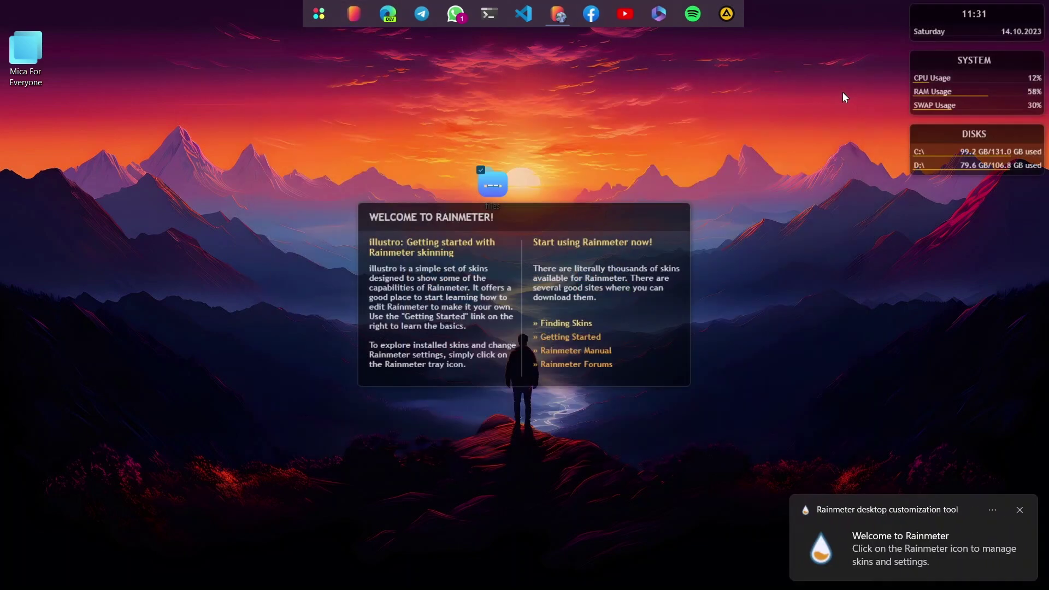
Unload the default illustro Welcome, Disk, System and Clock skins from the desktop.
right_click(628, 316)
left_click(653, 474)
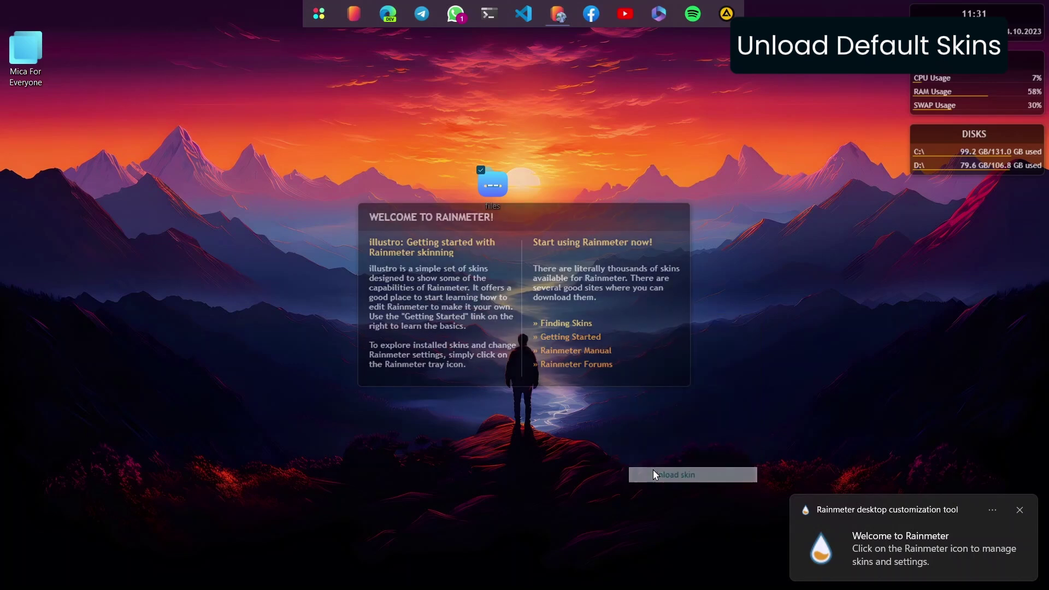
right_click(936, 135)
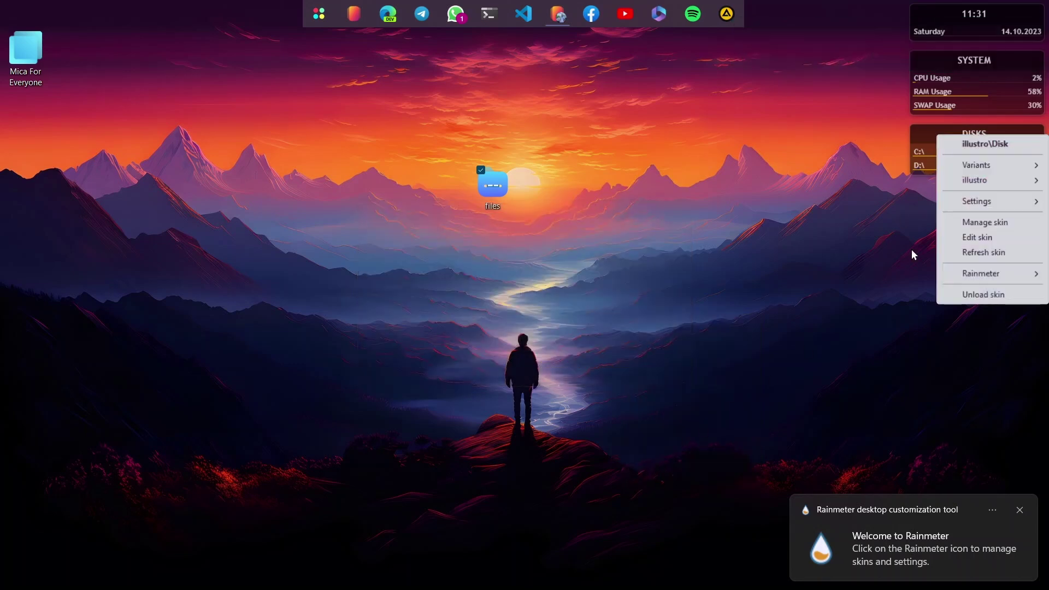
left_click(956, 297)
right_click(947, 110)
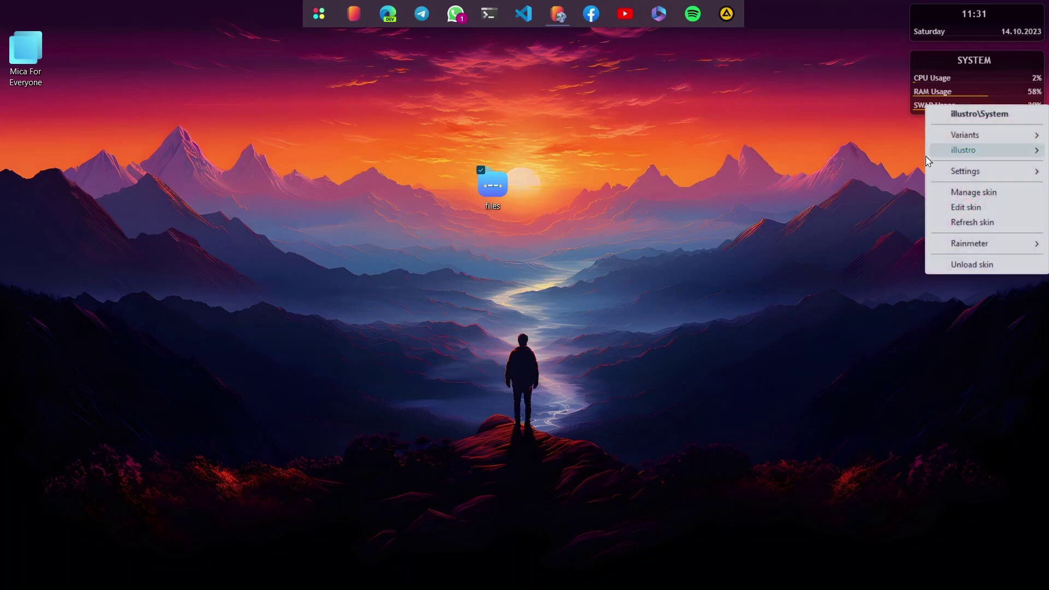
left_click(947, 262)
right_click(947, 20)
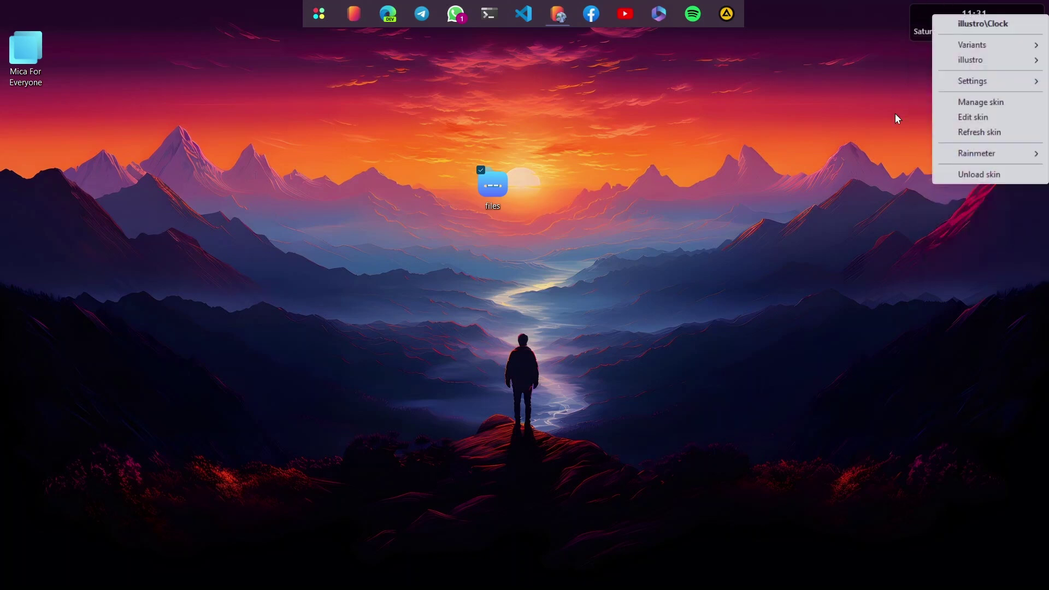
left_click(960, 173)
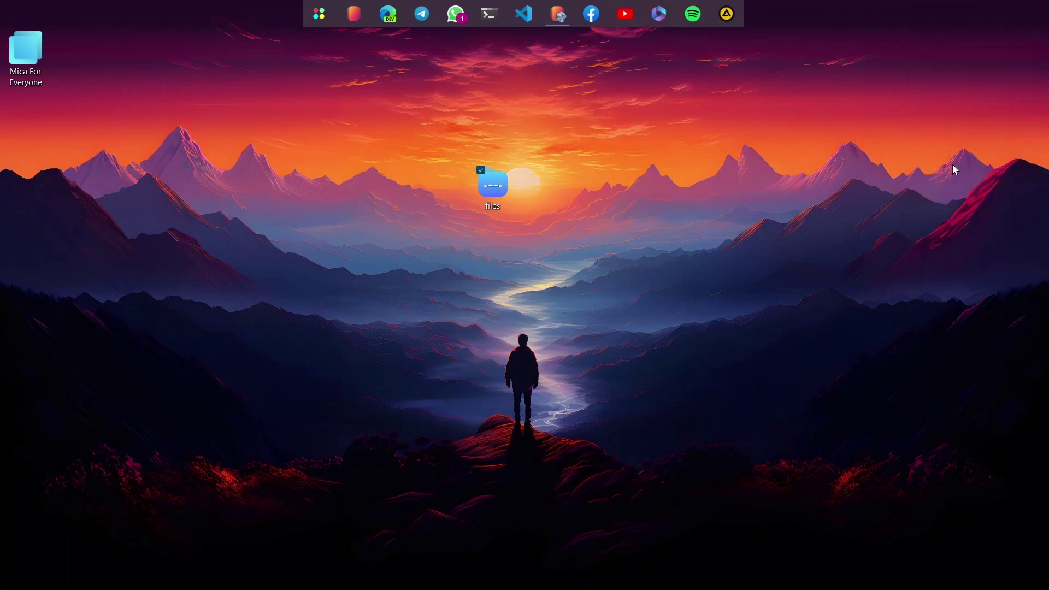
Download JaxCore from jaxcore.app in the browser, run the new JaxCoreSetup.bat, and close the browser.
left_click(561, 21)
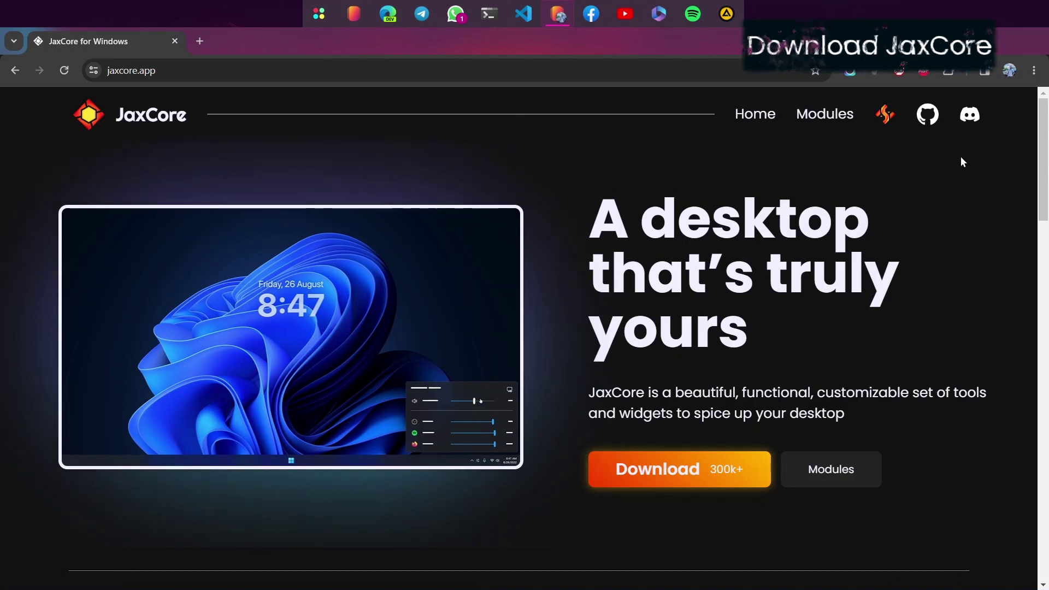
left_click(682, 483)
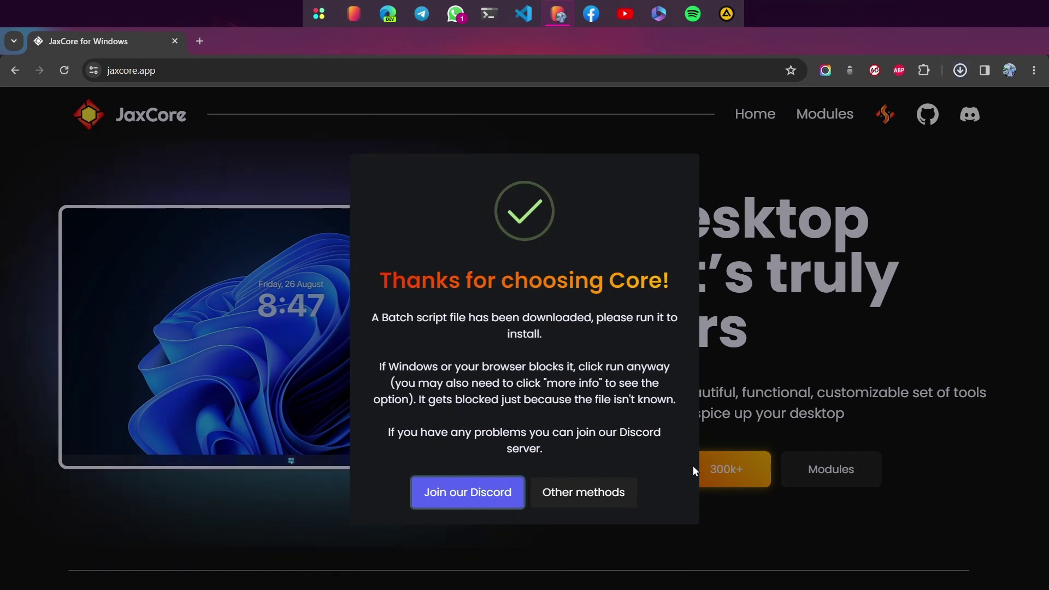
left_click(798, 280)
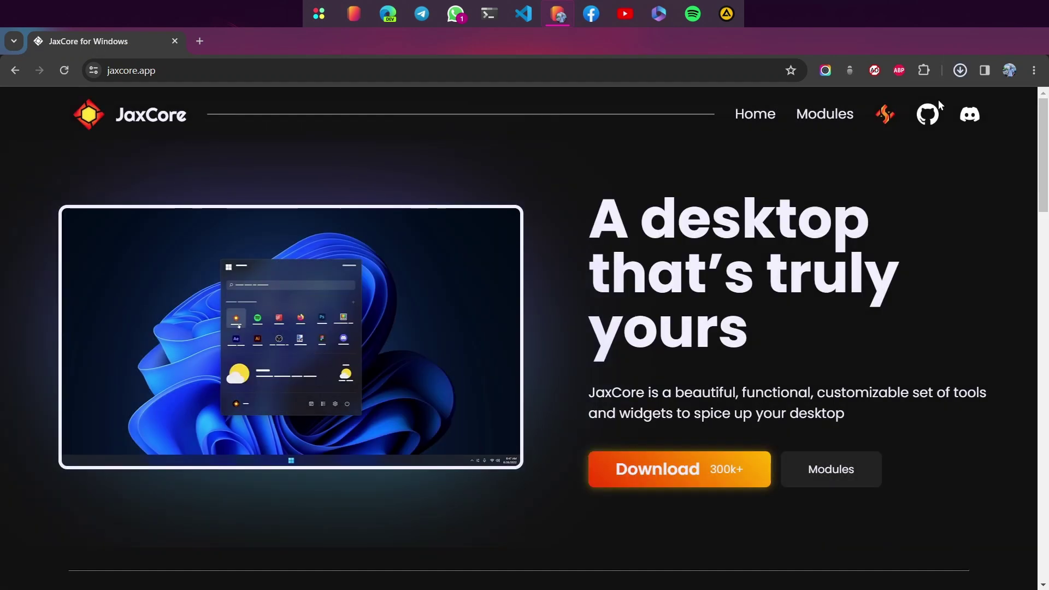
left_click(960, 68)
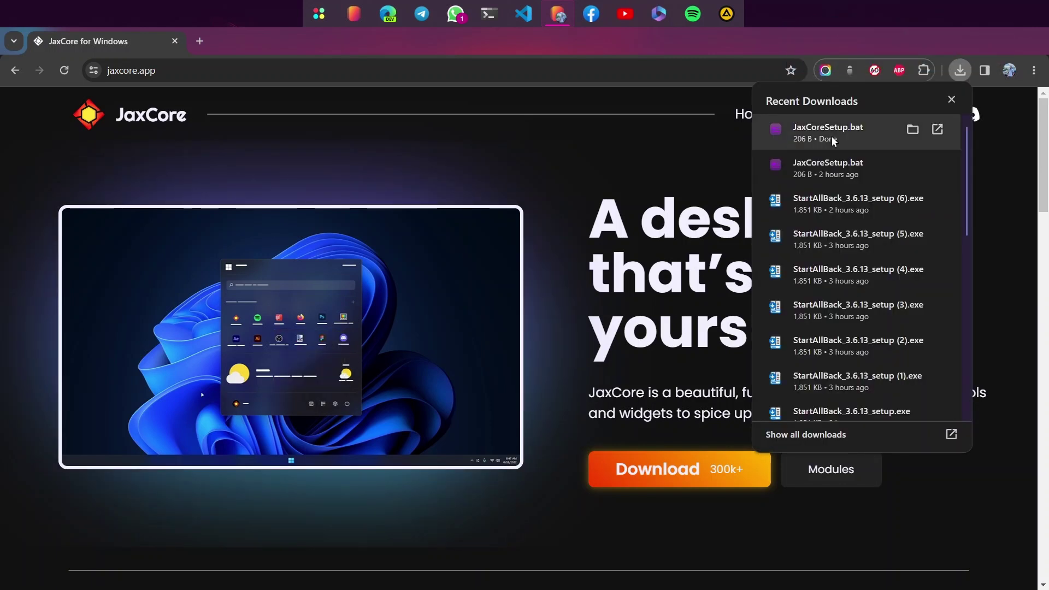
left_click(833, 140)
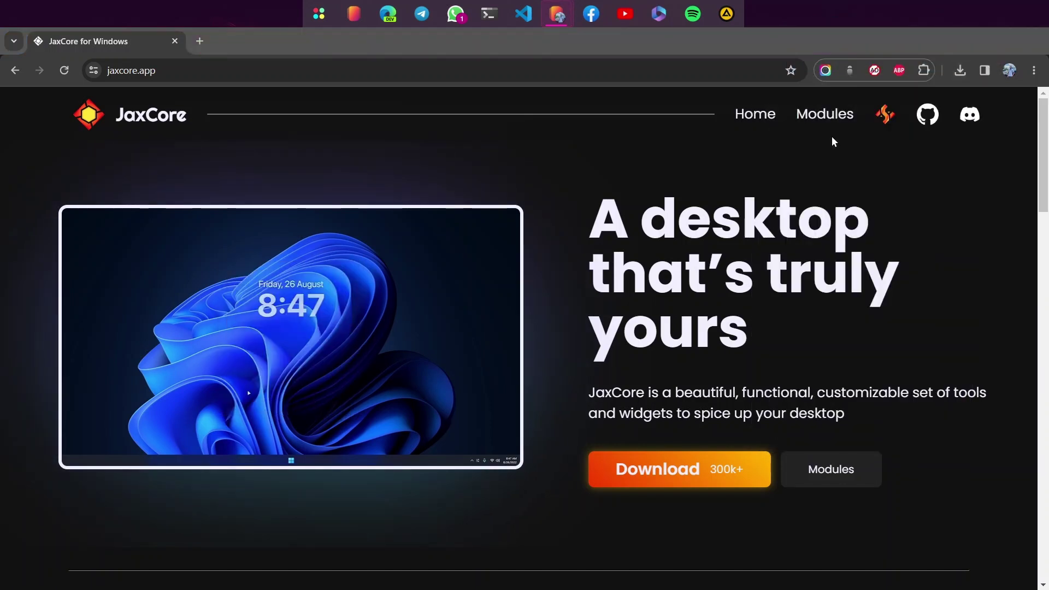
left_click(1039, 42)
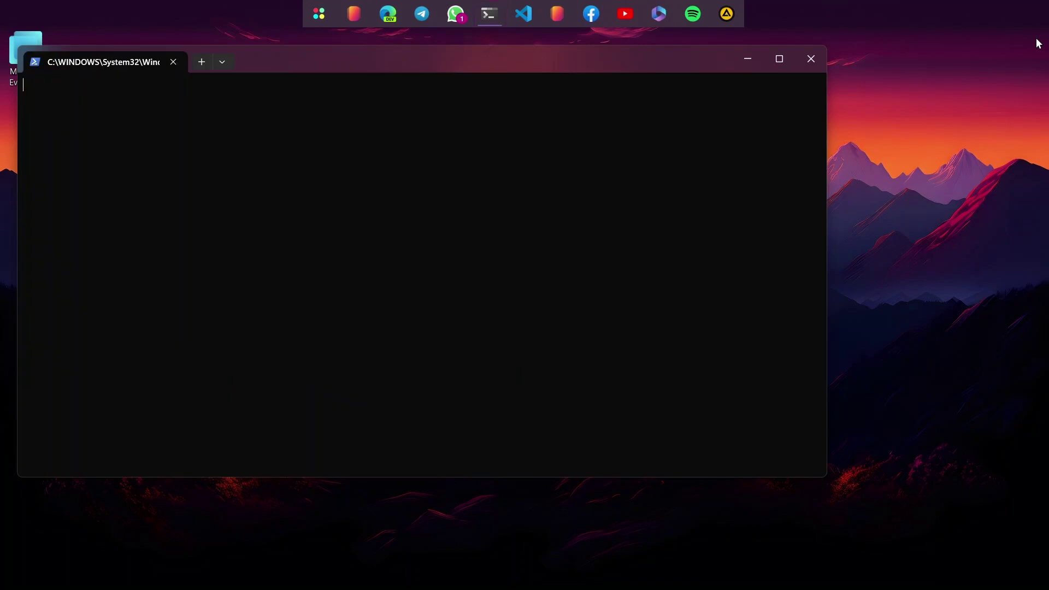
Move the installer terminal toward the middle of the desktop and answer y to turn on Rainmeter's HardwareAcceleration option.
left_click_drag(578, 57, 670, 65)
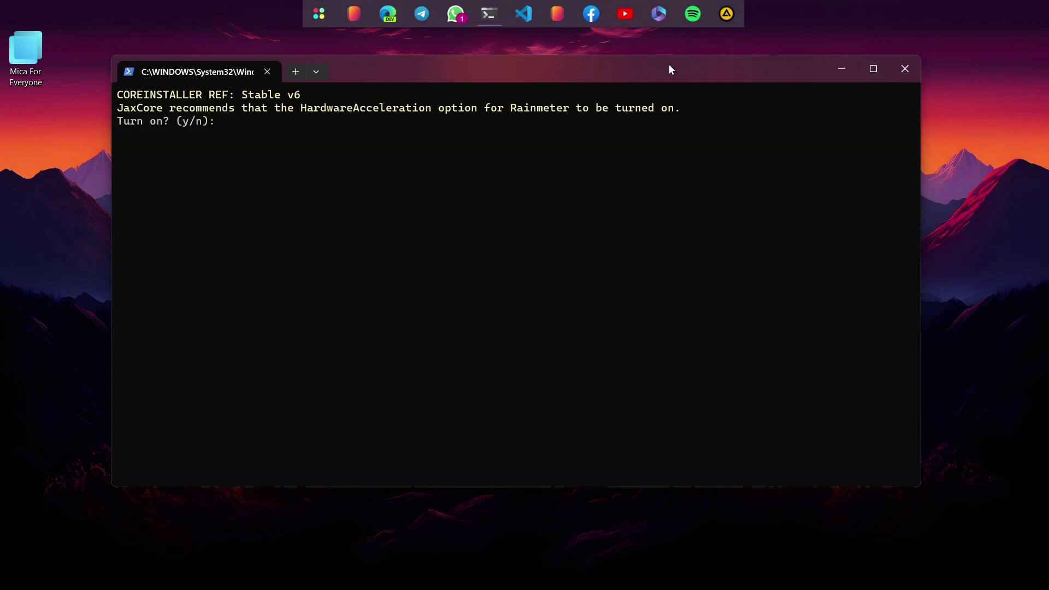
type("y")
key("Return")
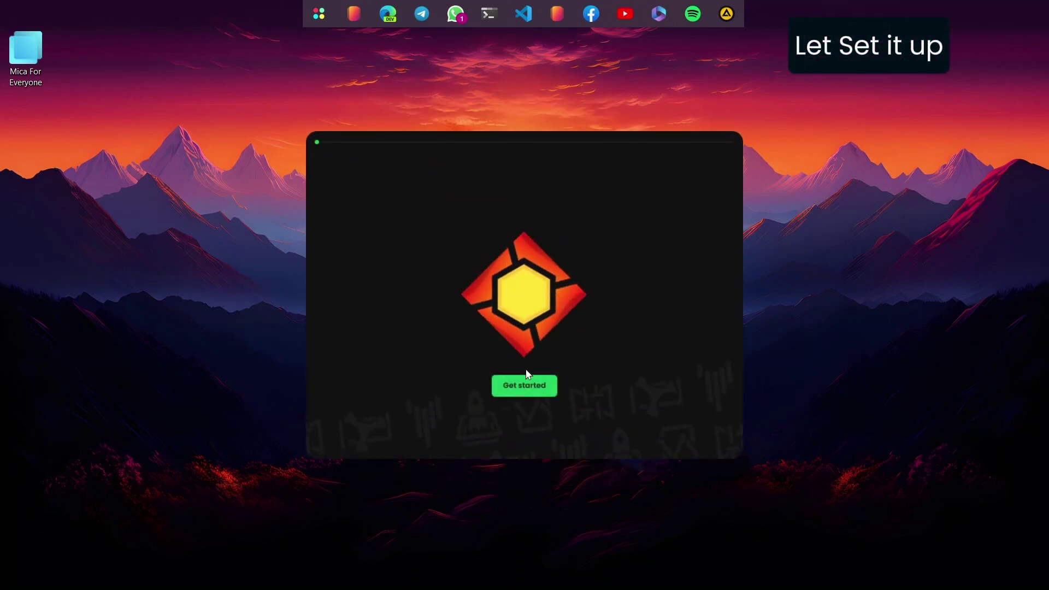
Start the JaxCore setup, enable Game Mode and Performance Mode alongside hardware acceleration, and continue.
left_click(544, 393)
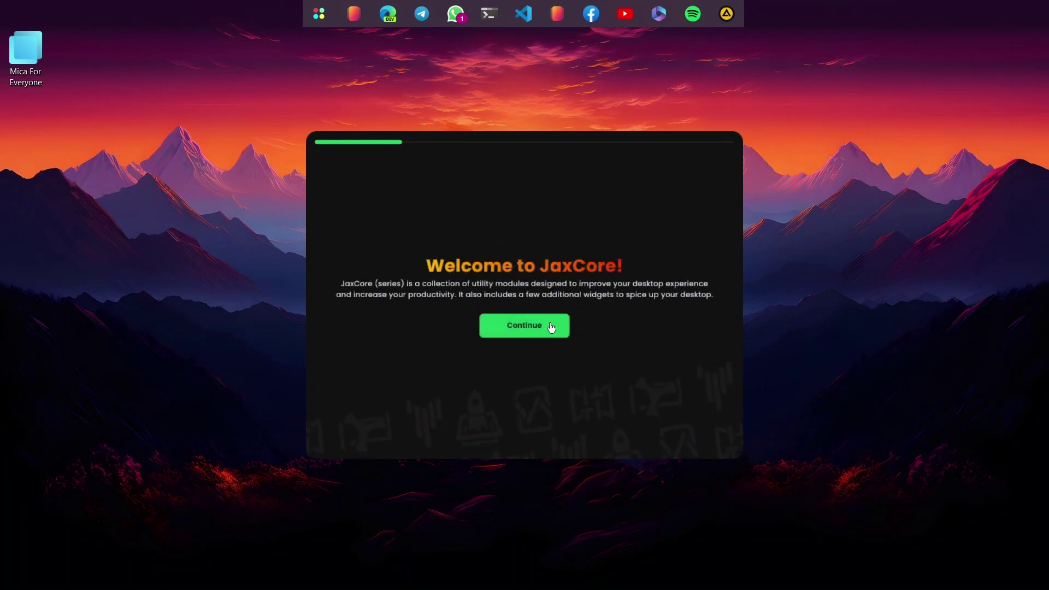
left_click(551, 327)
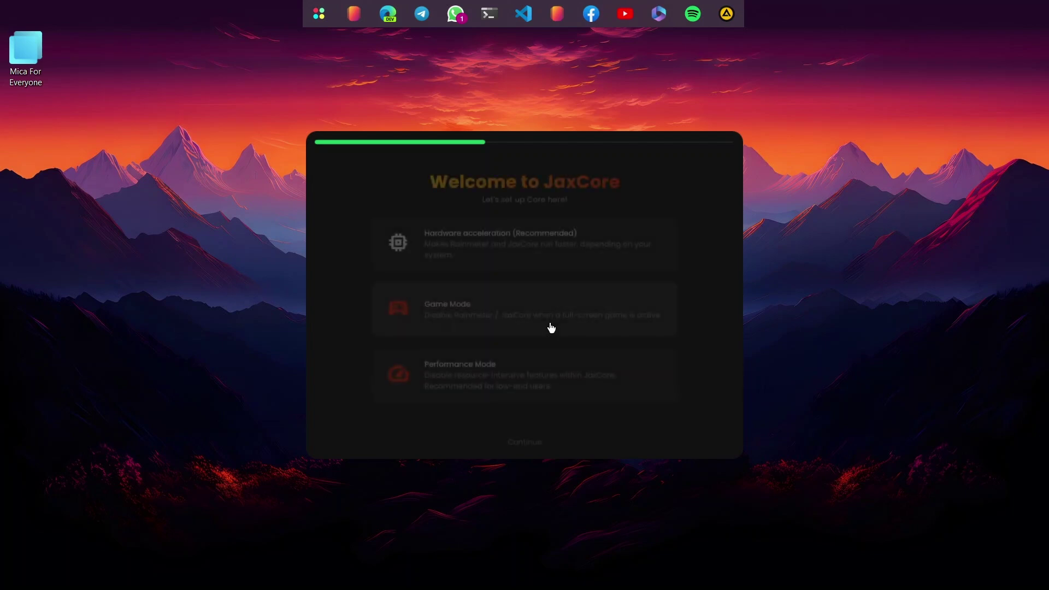
left_click(431, 315)
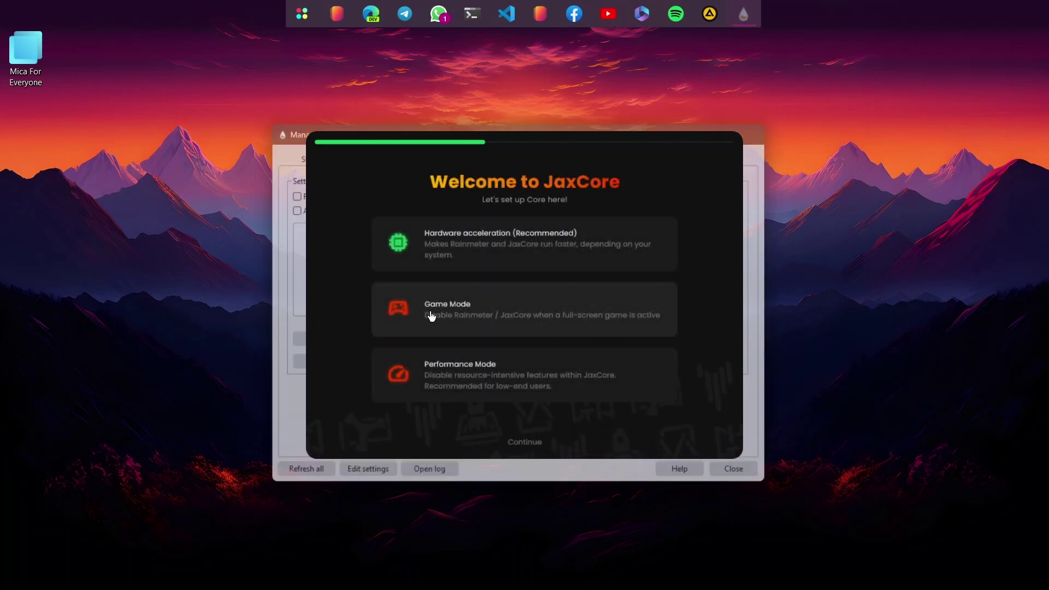
left_click(431, 388)
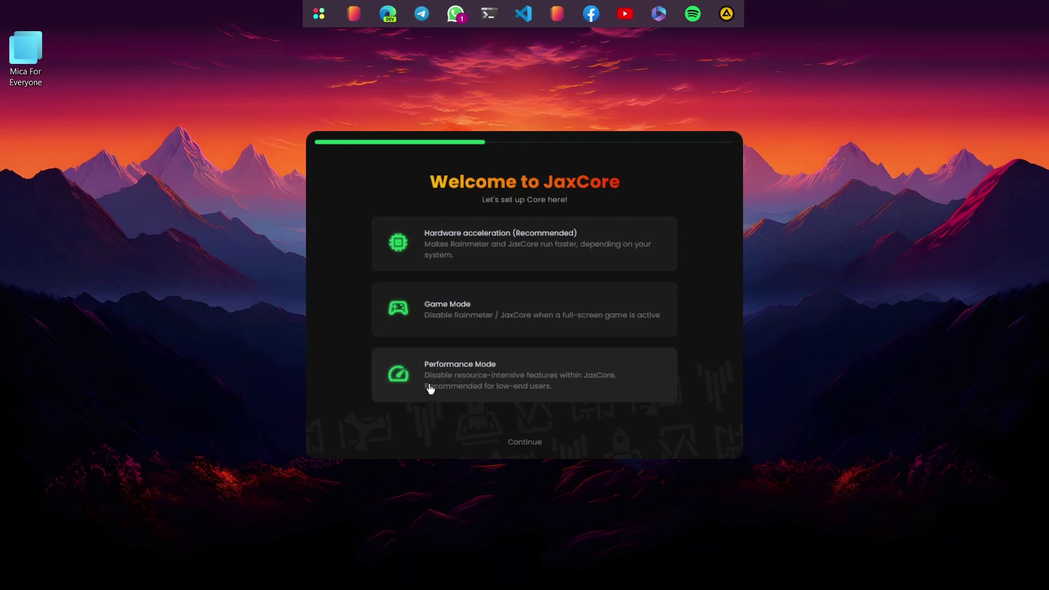
left_click(519, 445)
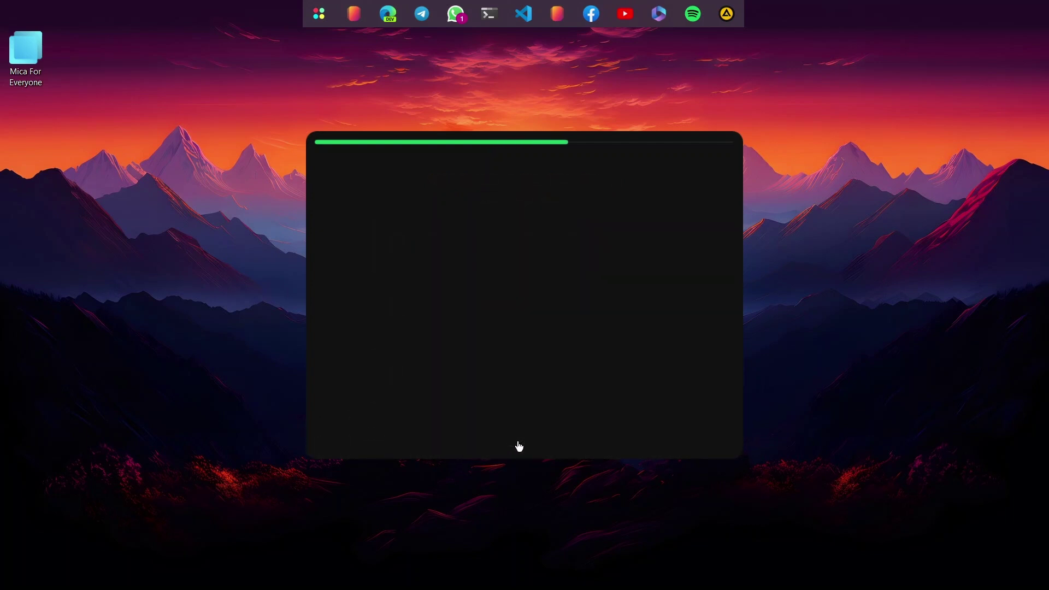
Continue to the Core Batch Installer and install the preselected YourFlyouts and YourMixer modules.
left_click(519, 446)
left_click(567, 325)
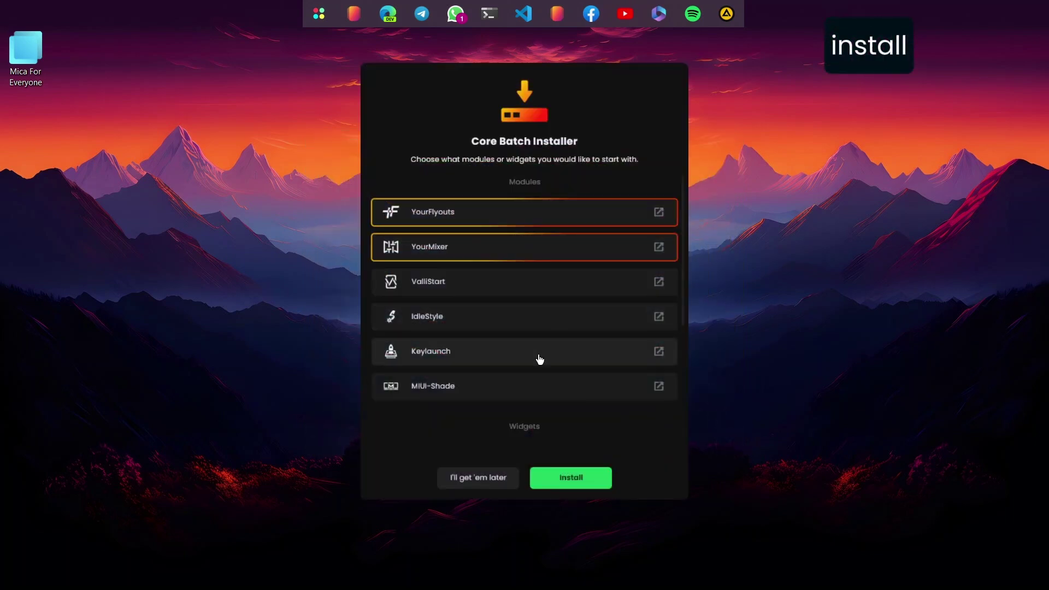
left_click(541, 474)
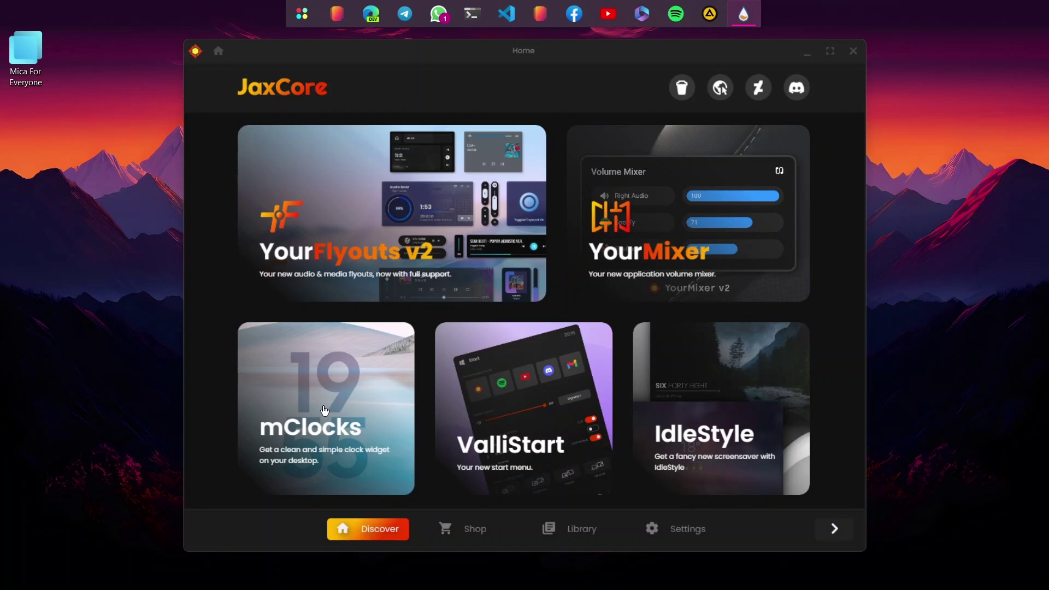
Install the mClocks (ModularClocks) widget from the JaxCore home page, dismiss its change log, and activate it.
left_click(350, 434)
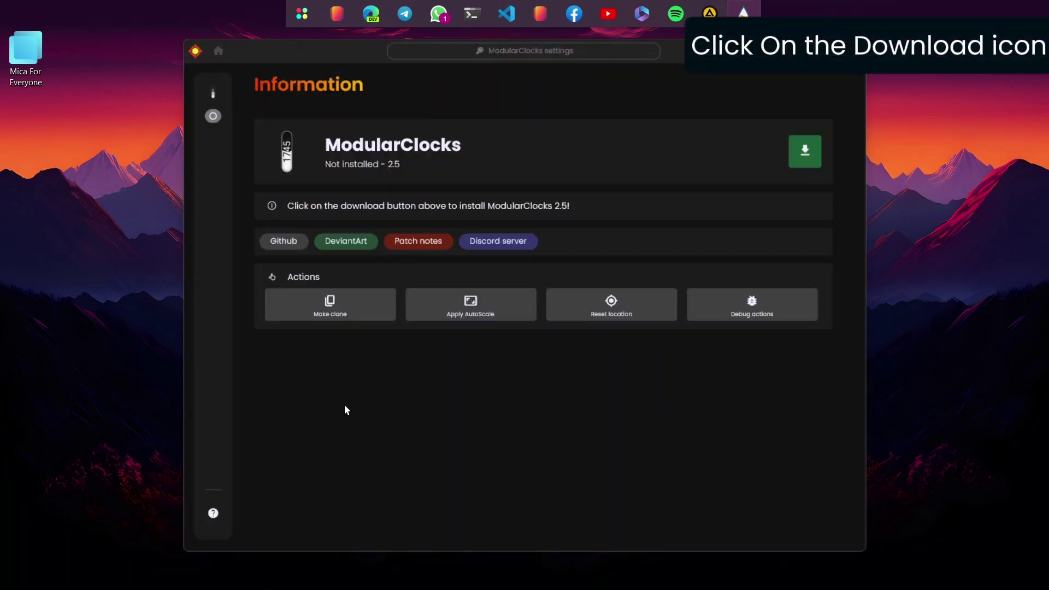
left_click(806, 153)
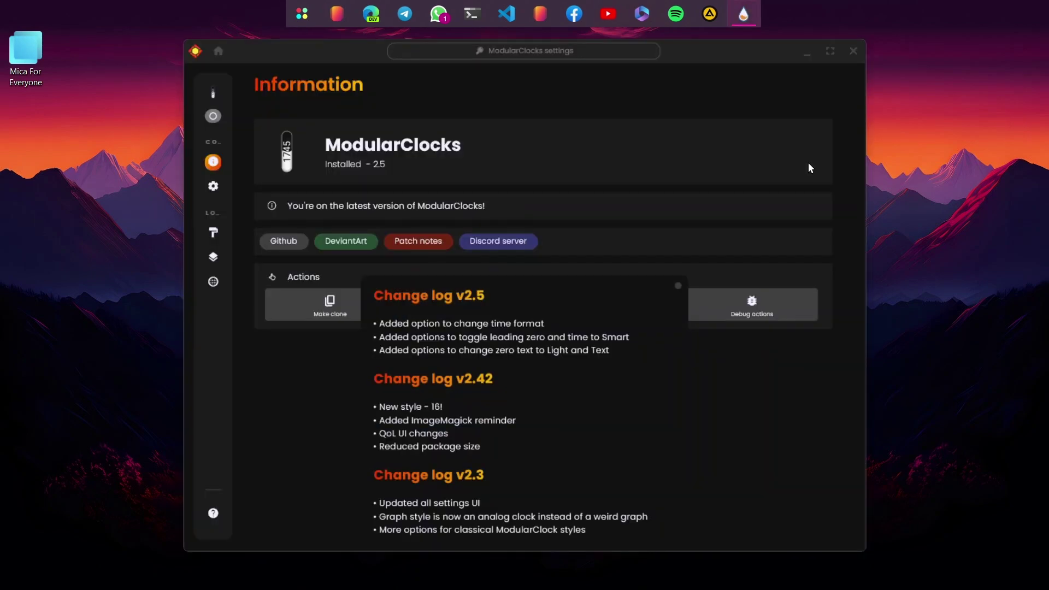
left_click(678, 288)
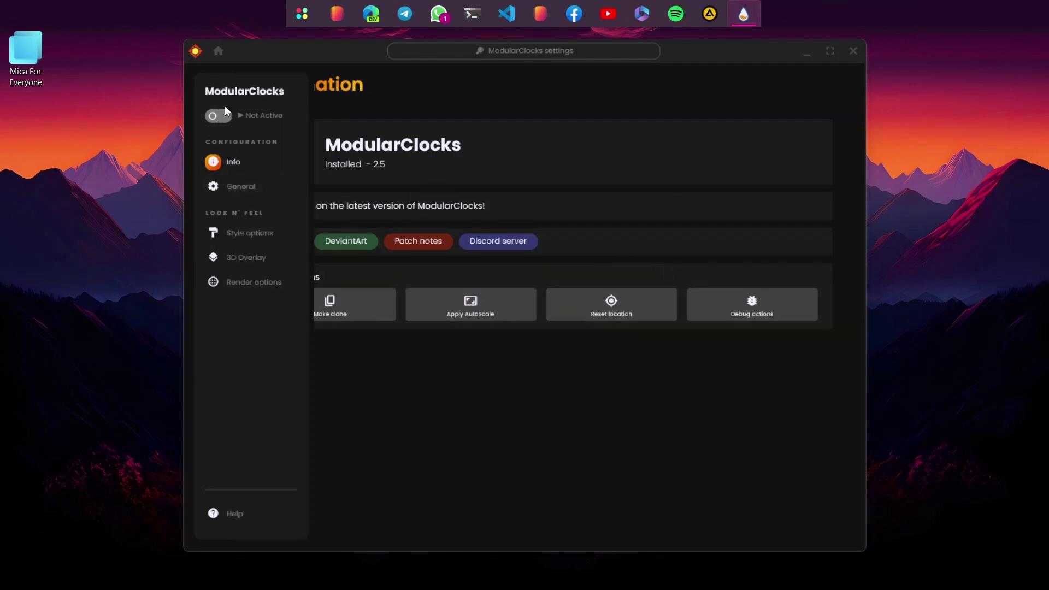
left_click(214, 117)
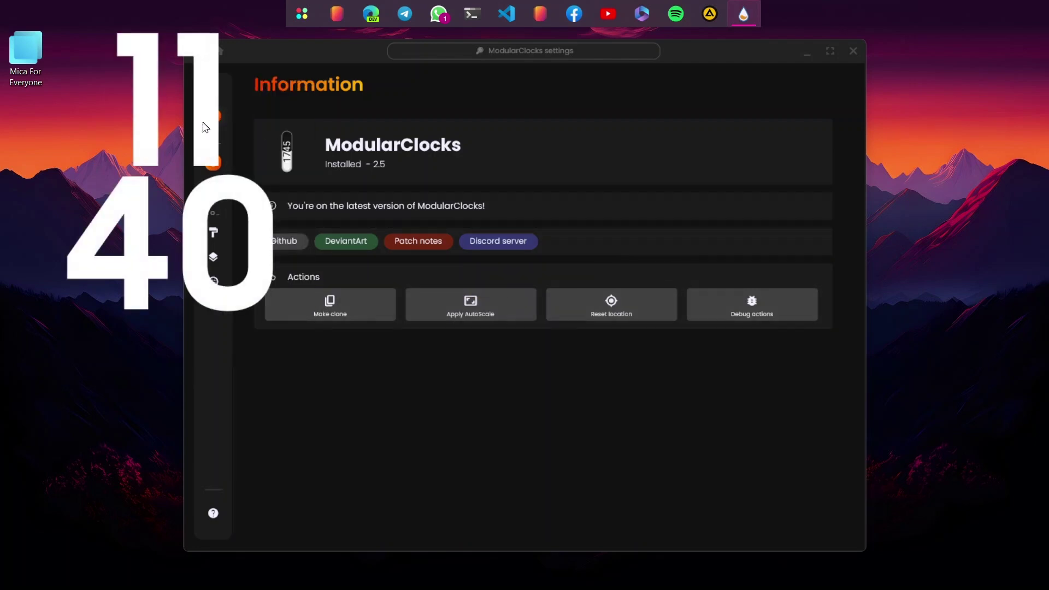
Move the ModularClocks settings clear of the clock, review the clock styles, and set the Center style's widget size to 0.7.
left_click_drag(349, 54, 527, 48)
mouse_move(423, 170)
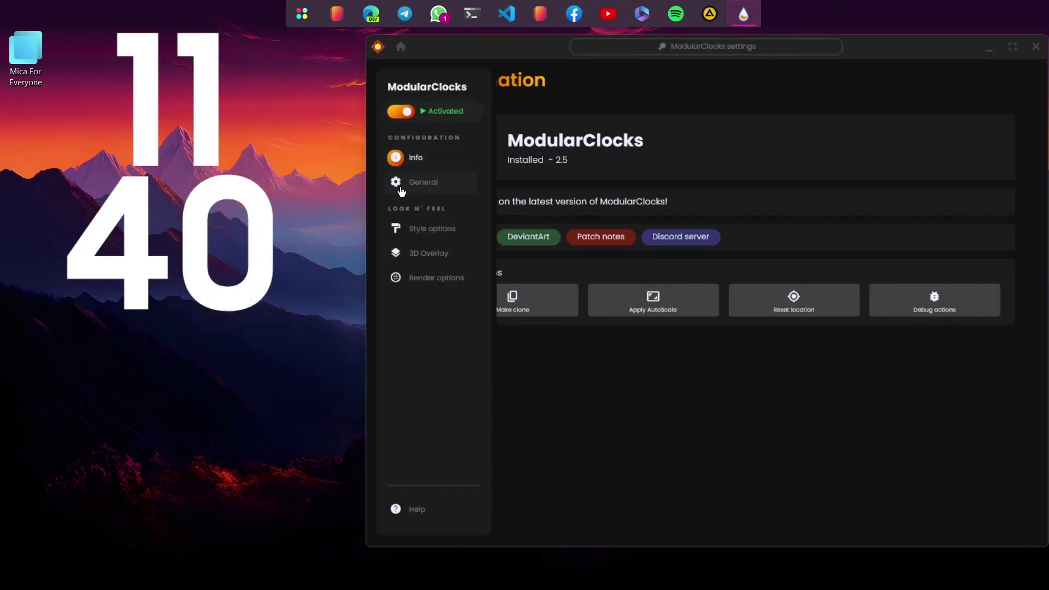
left_click(413, 188)
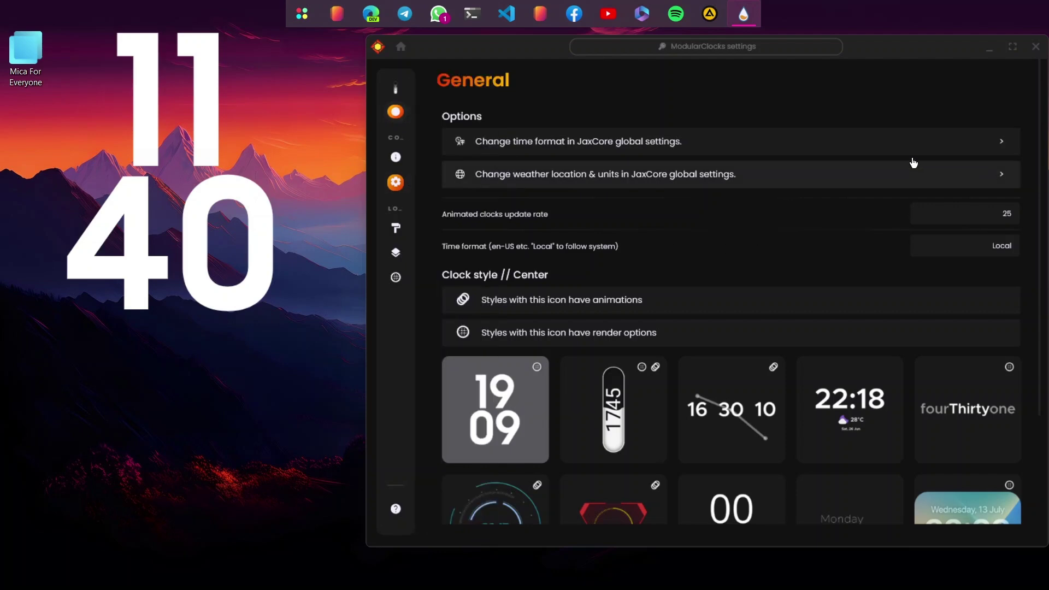
scroll(869, 266, "down", 3)
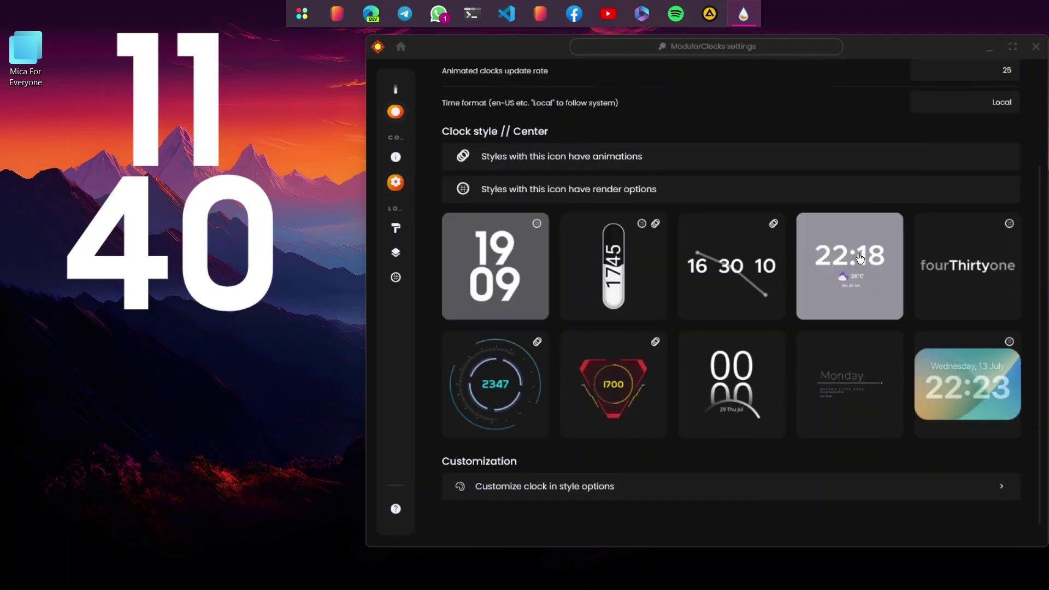
scroll(551, 263, "up", 3)
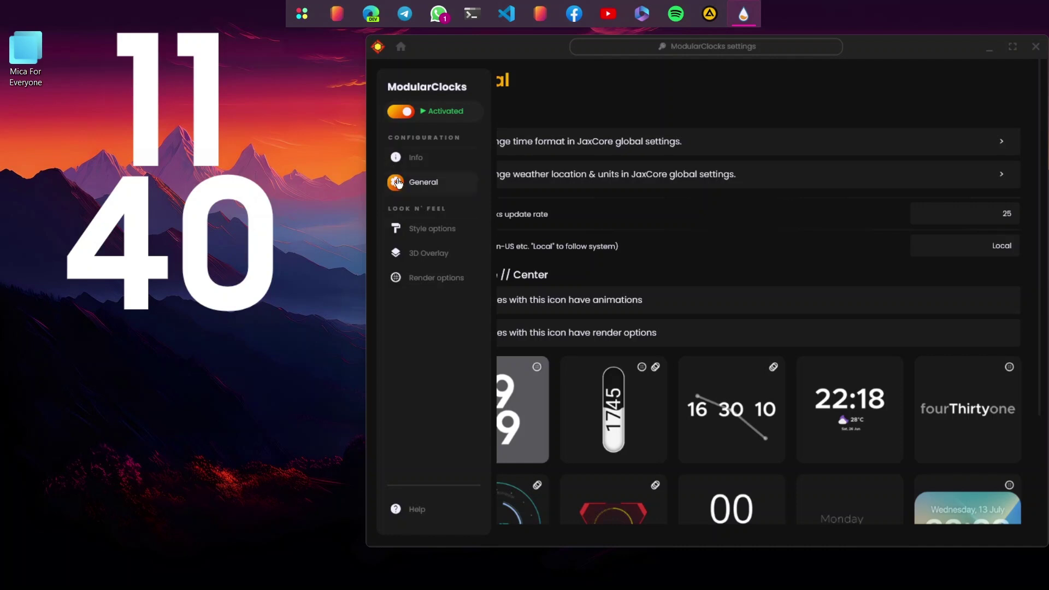
left_click(449, 242)
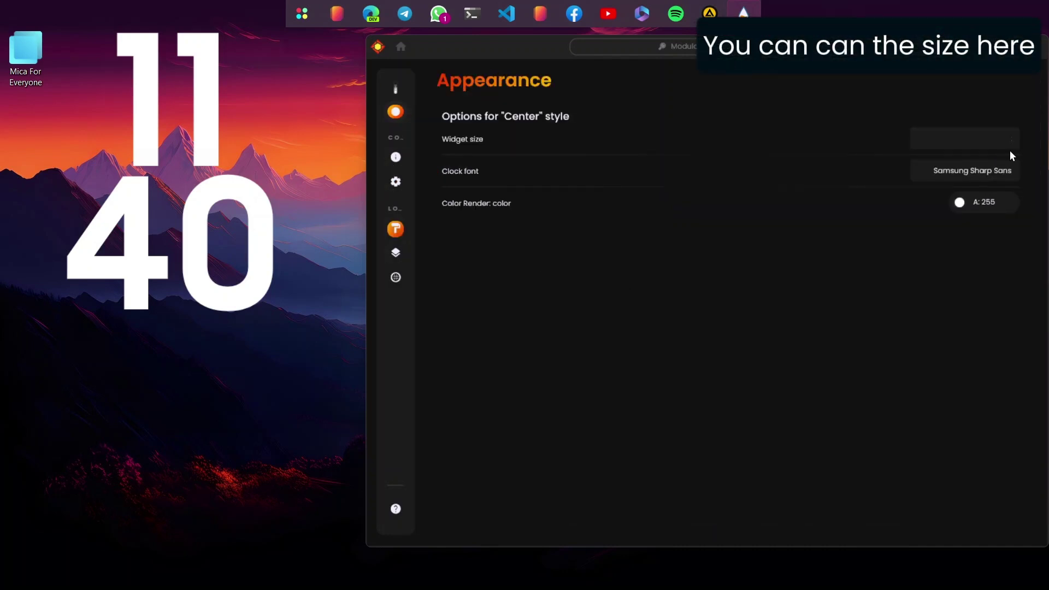
type("0")
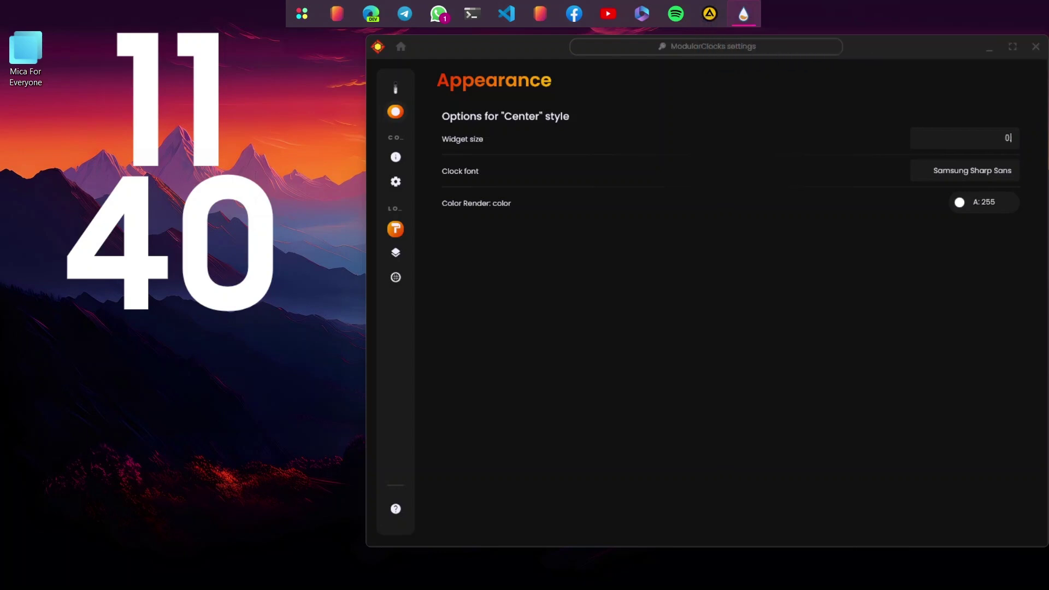
type(".7")
key("Return")
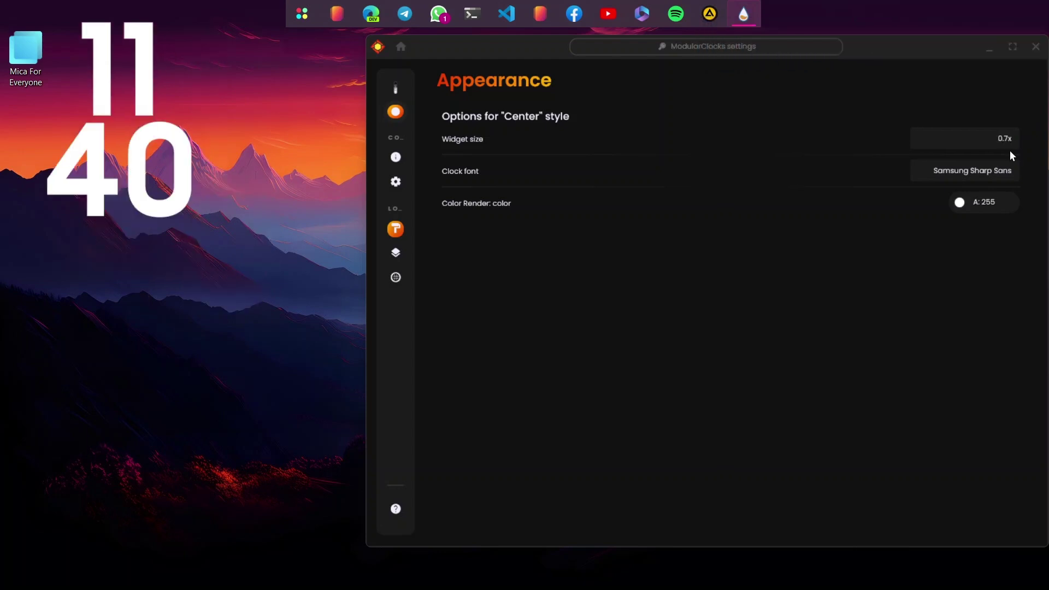
Close the ModularClocks settings and place the clock at the horizontal middle of the desktop, over the sun.
left_click(1036, 50)
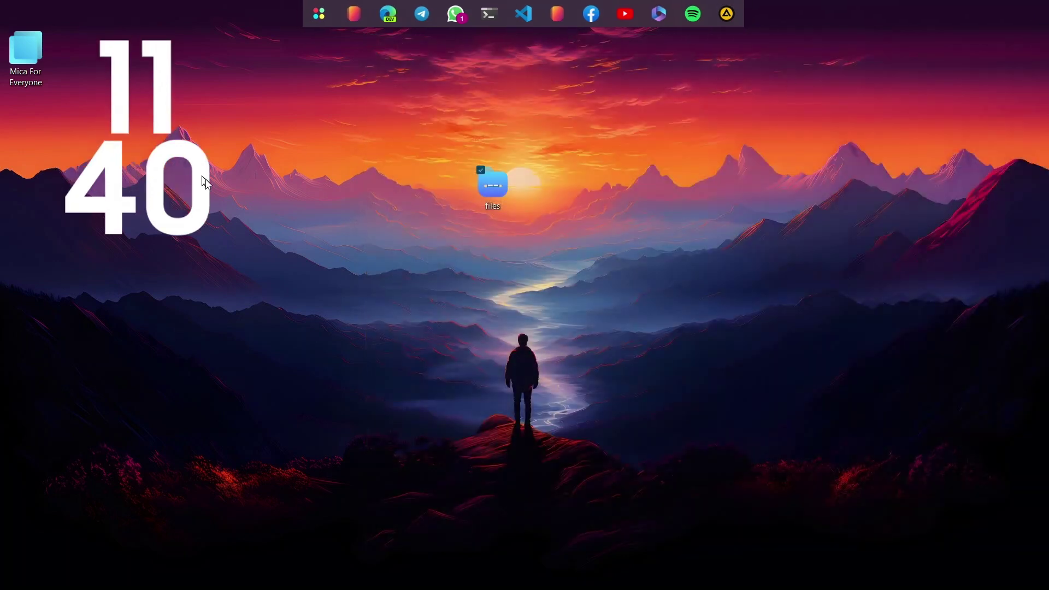
left_click_drag(563, 259, 587, 244)
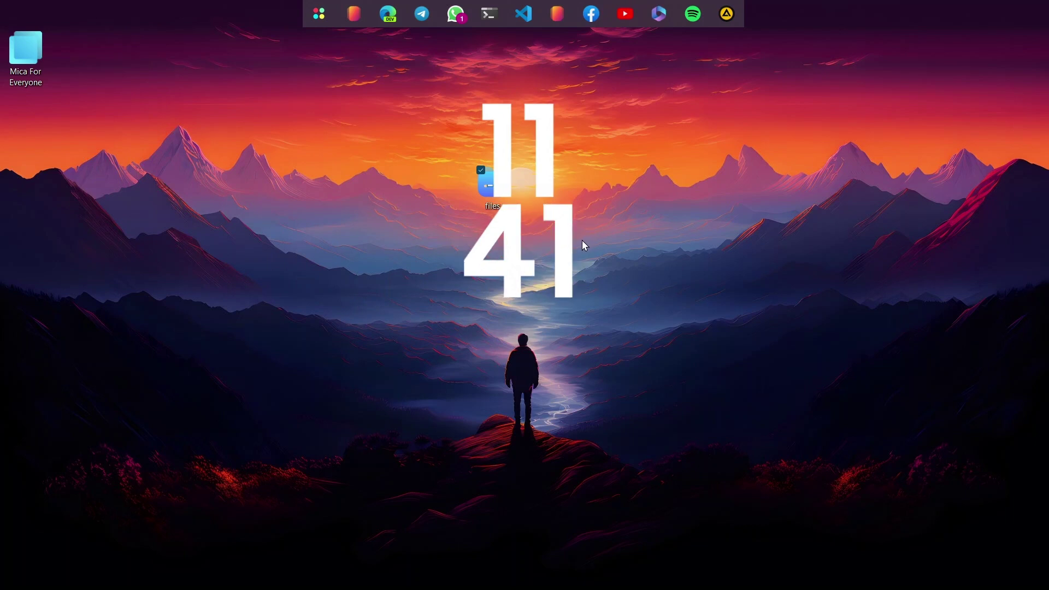
left_click_drag(572, 249, 568, 247)
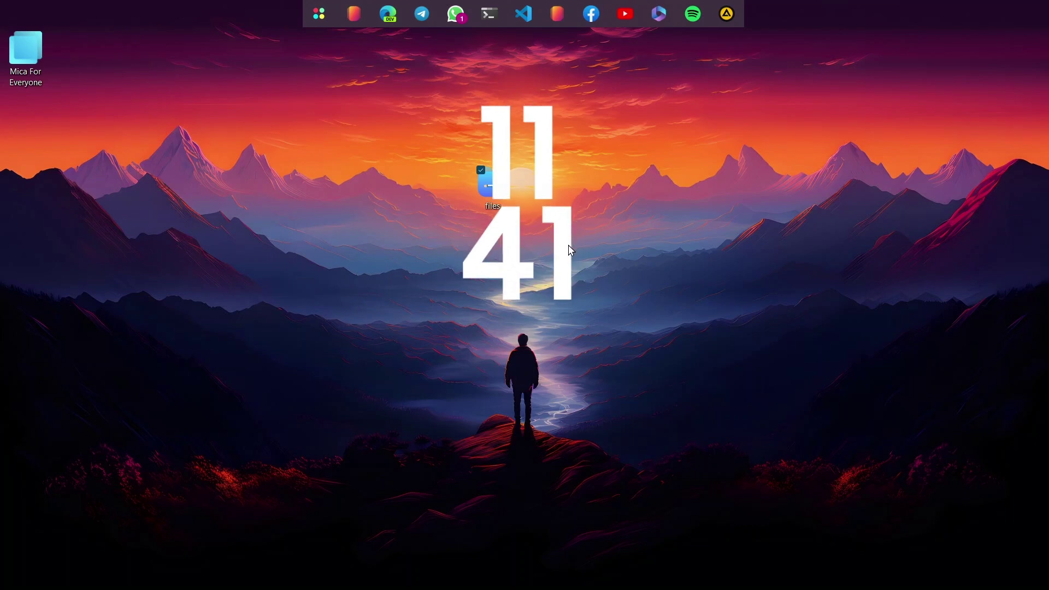
Hide the desktop icons and dismiss the Rainmeter new-version notification.
right_click(799, 112)
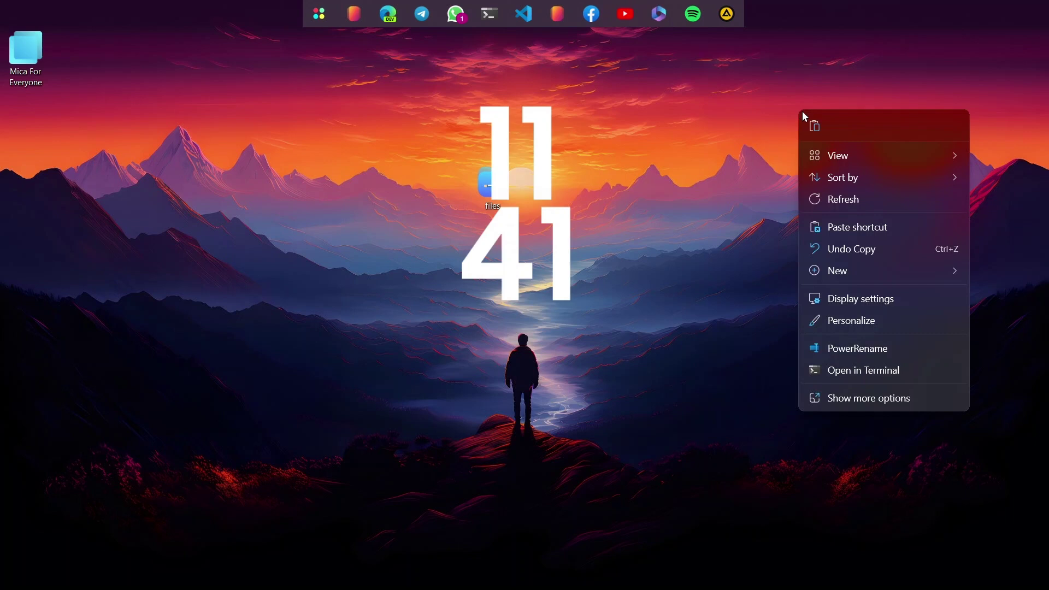
mouse_move(893, 153)
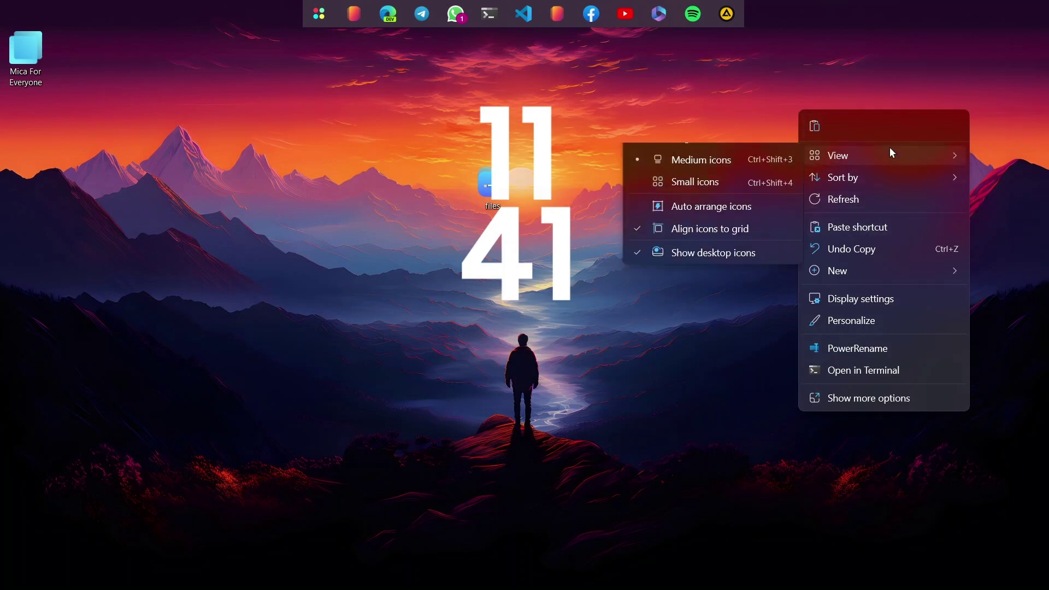
left_click(693, 277)
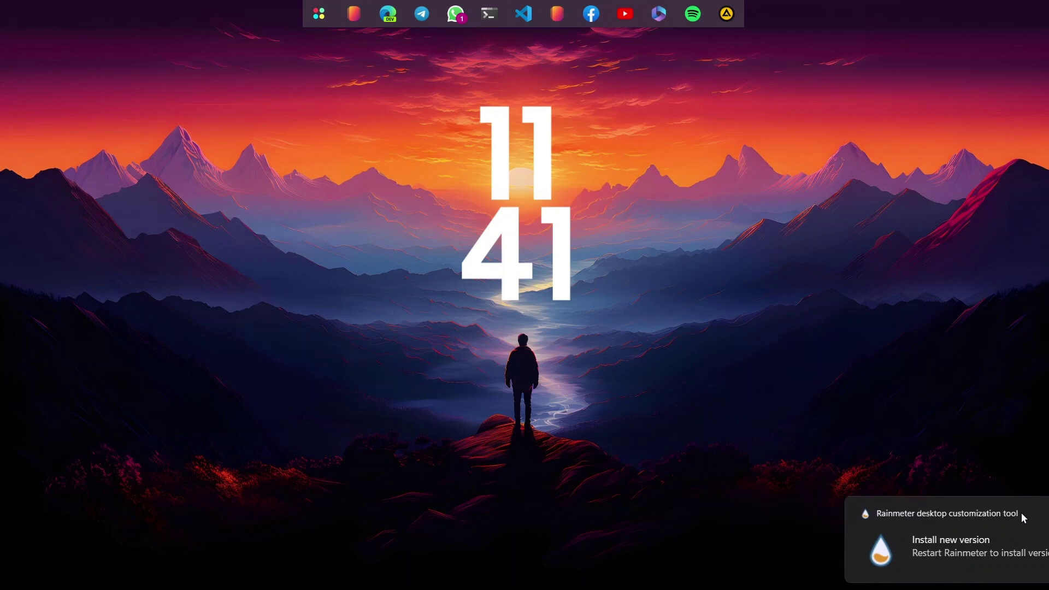
left_click(1020, 513)
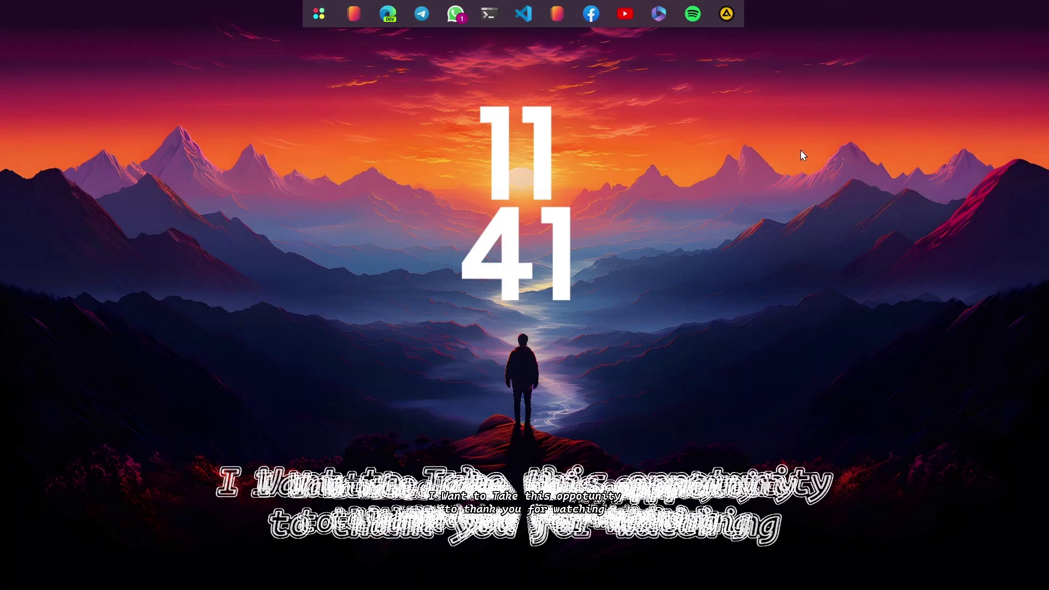
Open the Windows Settings home page to view the applied theme.
left_click(325, 18)
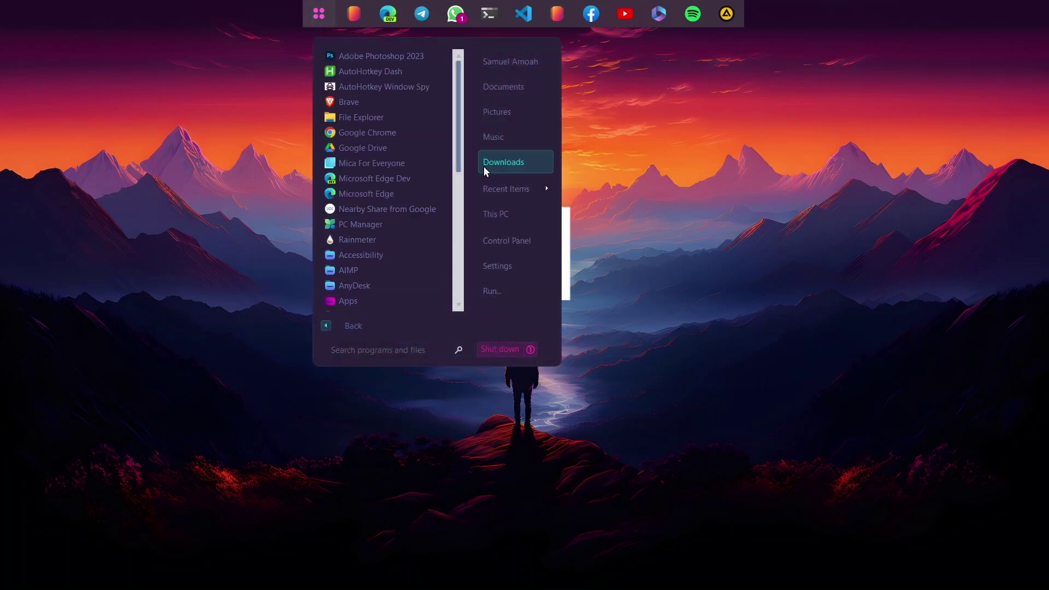
left_click(502, 272)
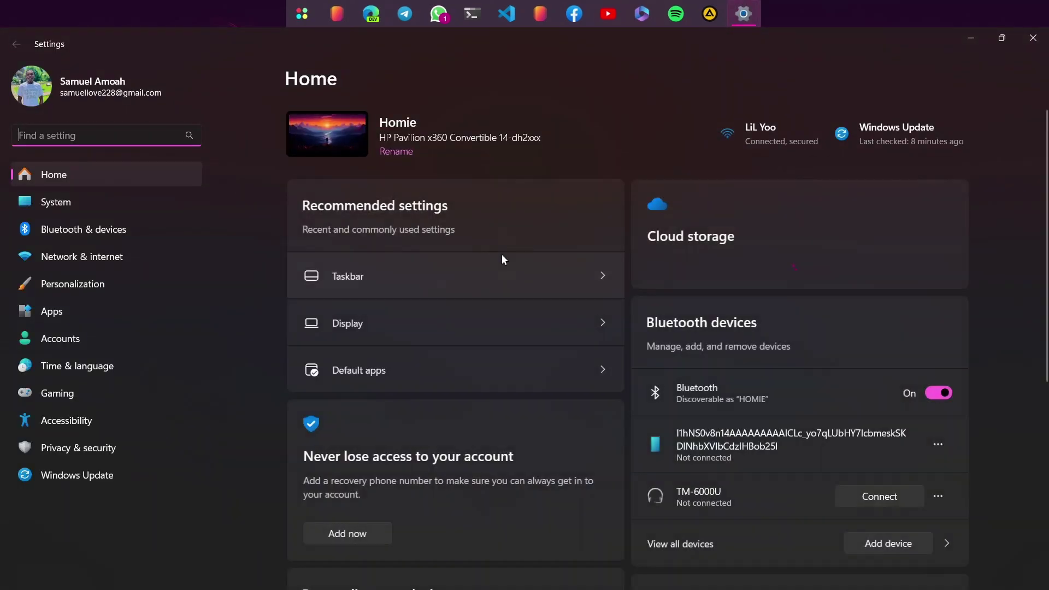
Apply the SynthWave '84 night - nude theme from the personalization themes.
left_click(112, 287)
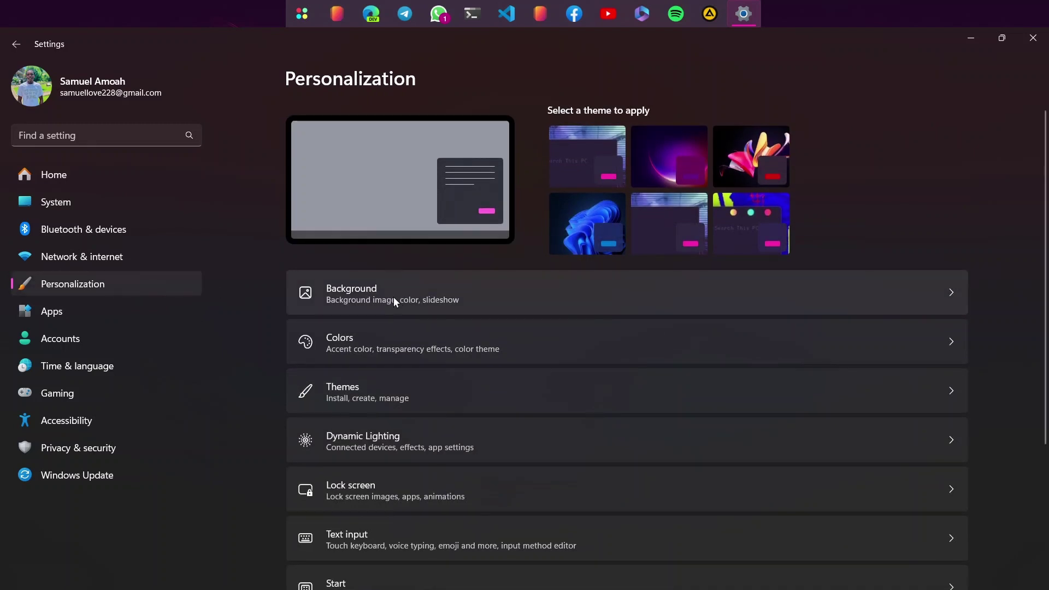
left_click(384, 406)
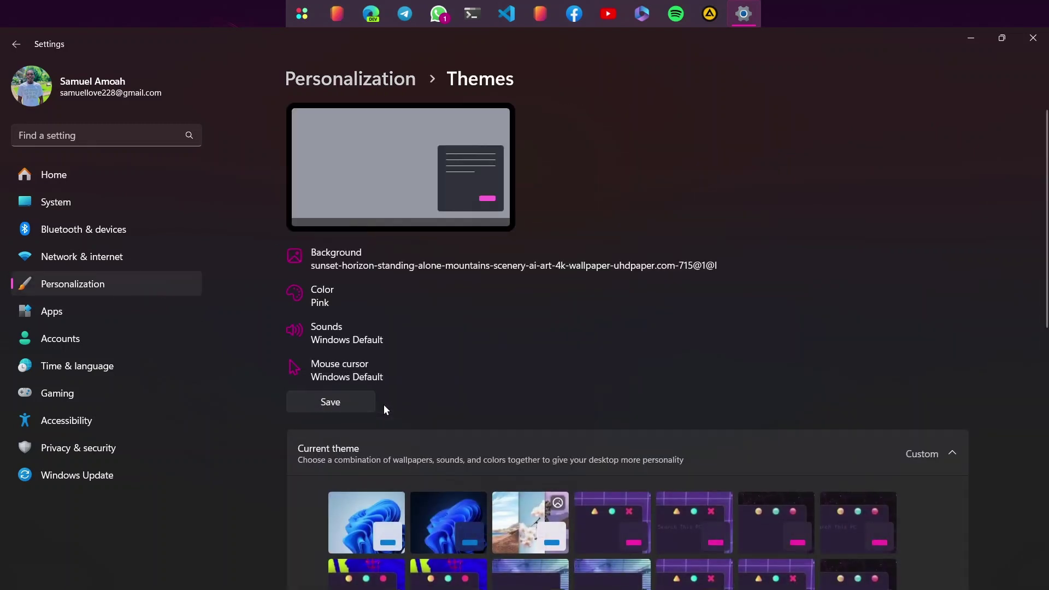
scroll(601, 300, "down", 5)
scroll(619, 295, "down", 1)
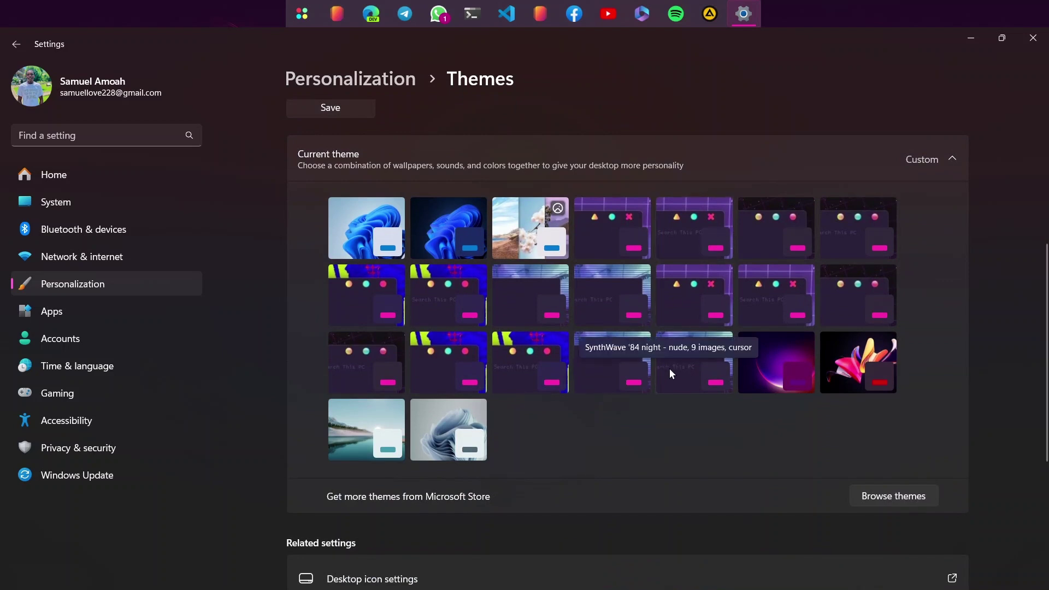
left_click(696, 362)
Restore Settings to a smaller window and open File Explorer beside it, keeping the theme list in front.
double_click(766, 65)
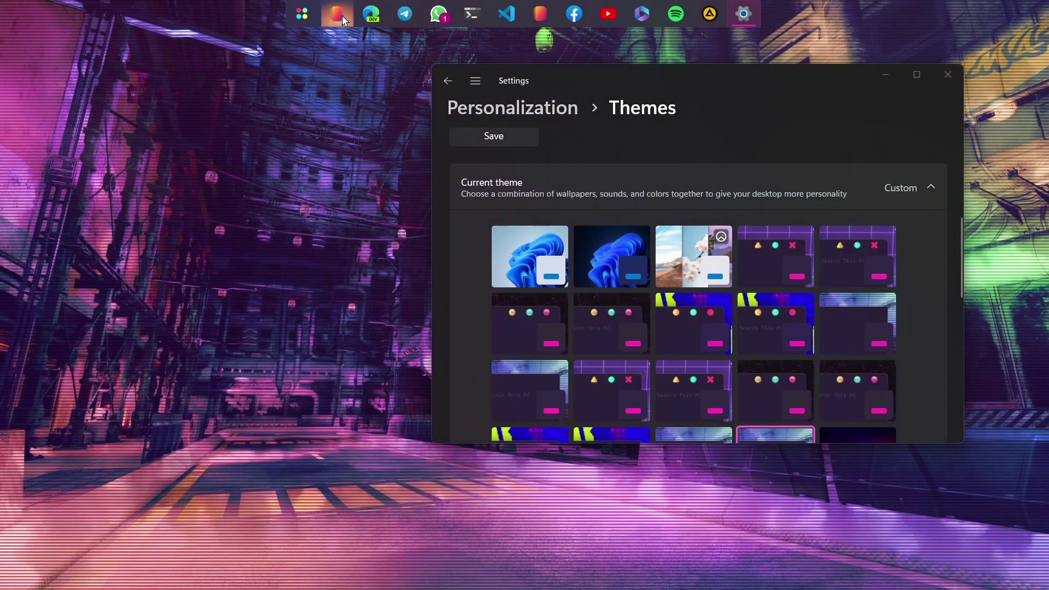
left_click(342, 15)
left_click_drag(569, 93, 373, 84)
left_click(738, 75)
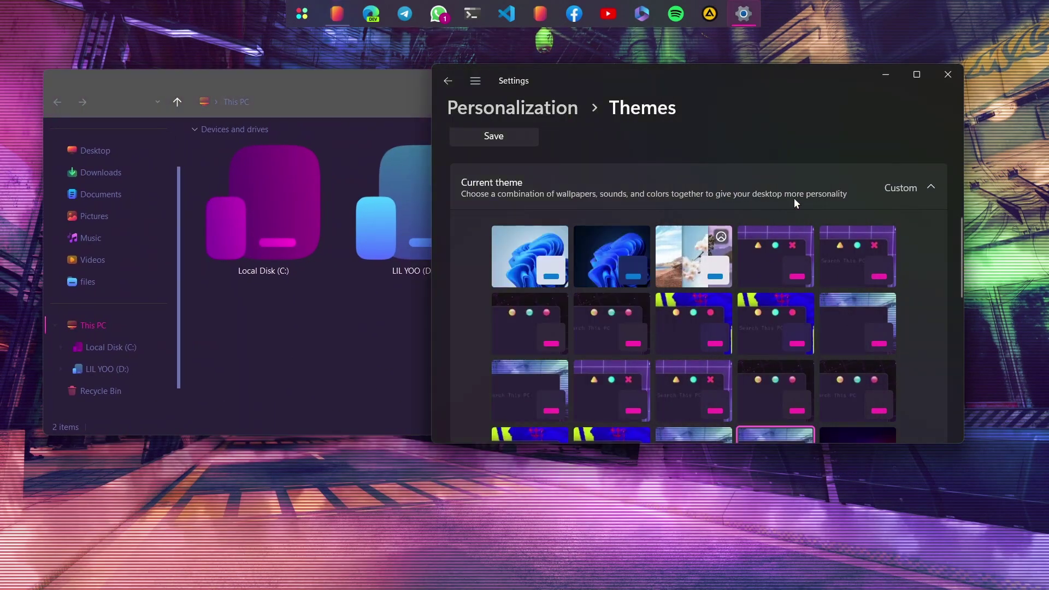
Try the SynthWave '84 dark - luv and night - mac NA themes and check File Explorer's title bar under each.
left_click(852, 255)
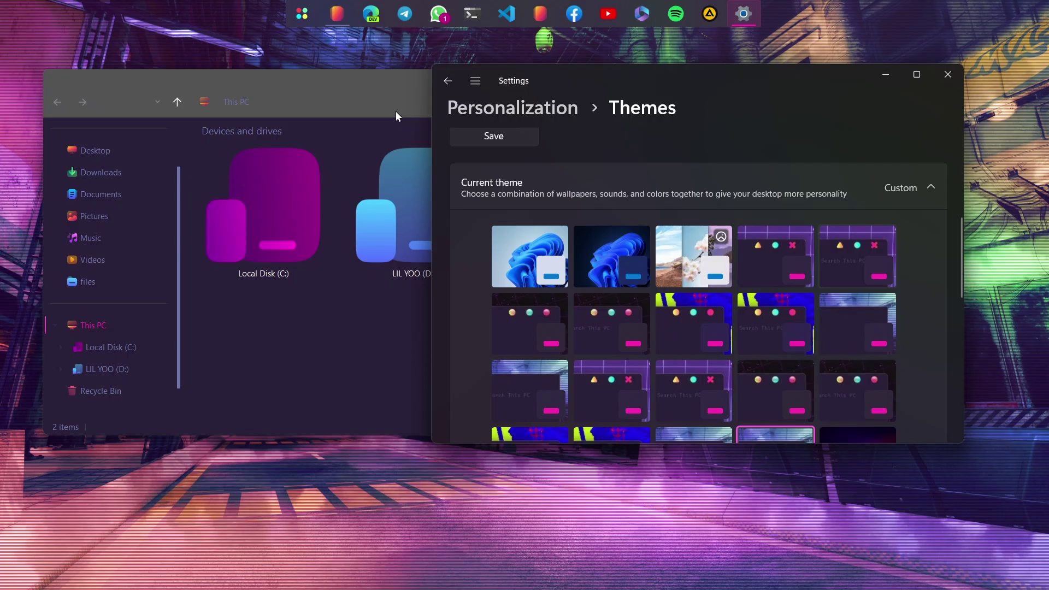
left_click_drag(327, 83, 78, 105)
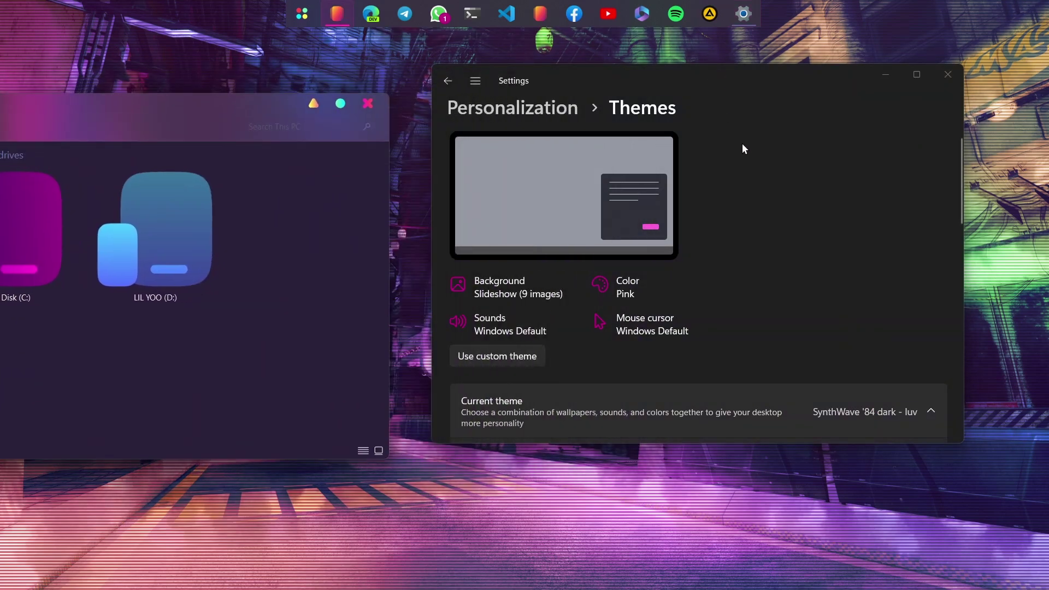
scroll(750, 167, "down", 10)
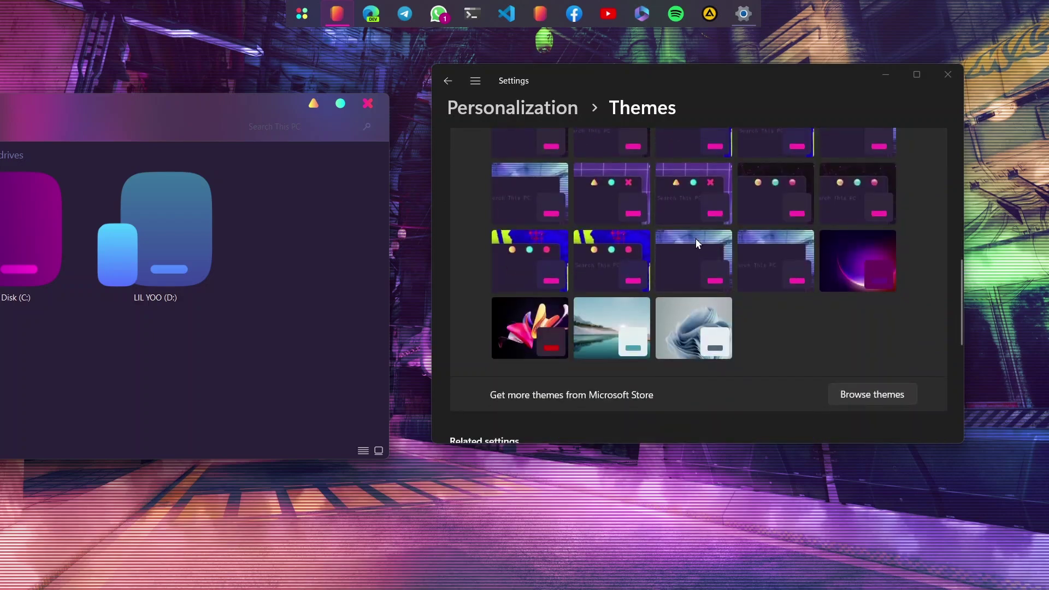
left_click(525, 277)
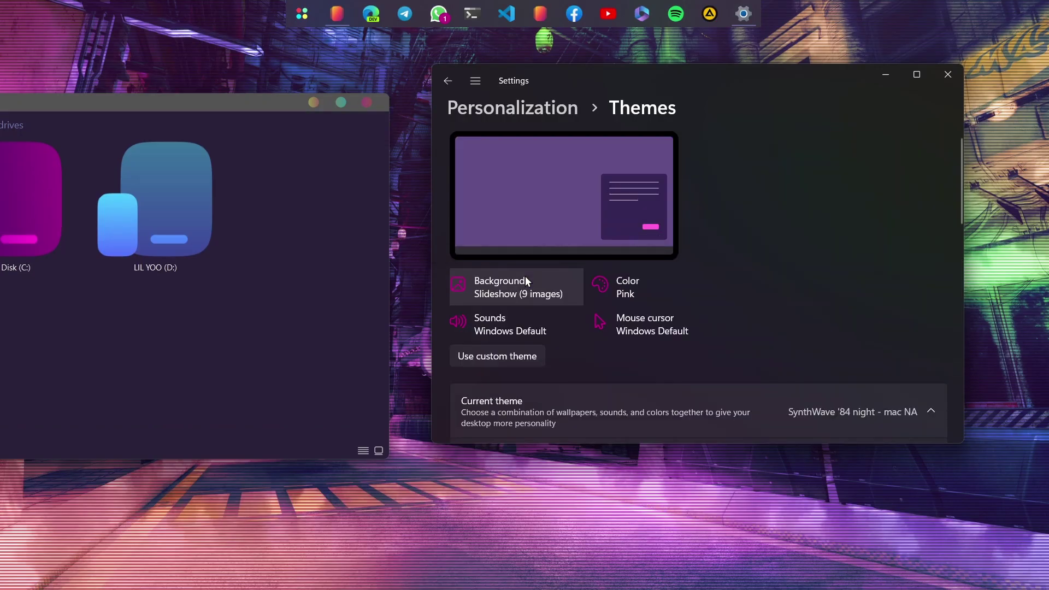
left_click(274, 108)
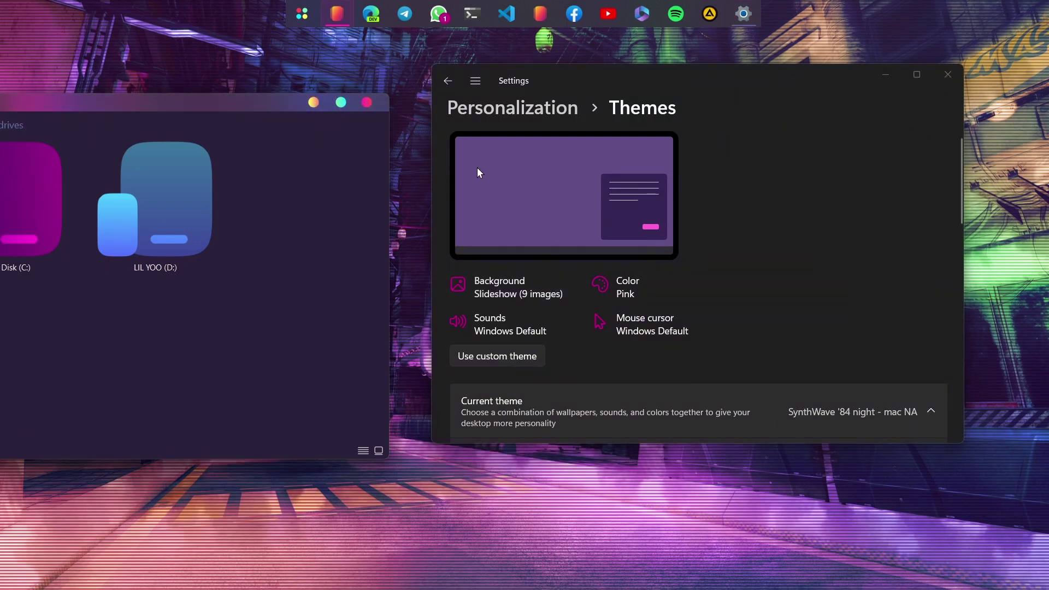
Apply the SynthWave '84 dark - nude NA theme and close Settings.
scroll(759, 241, "down", 5)
scroll(763, 236, "down", 3)
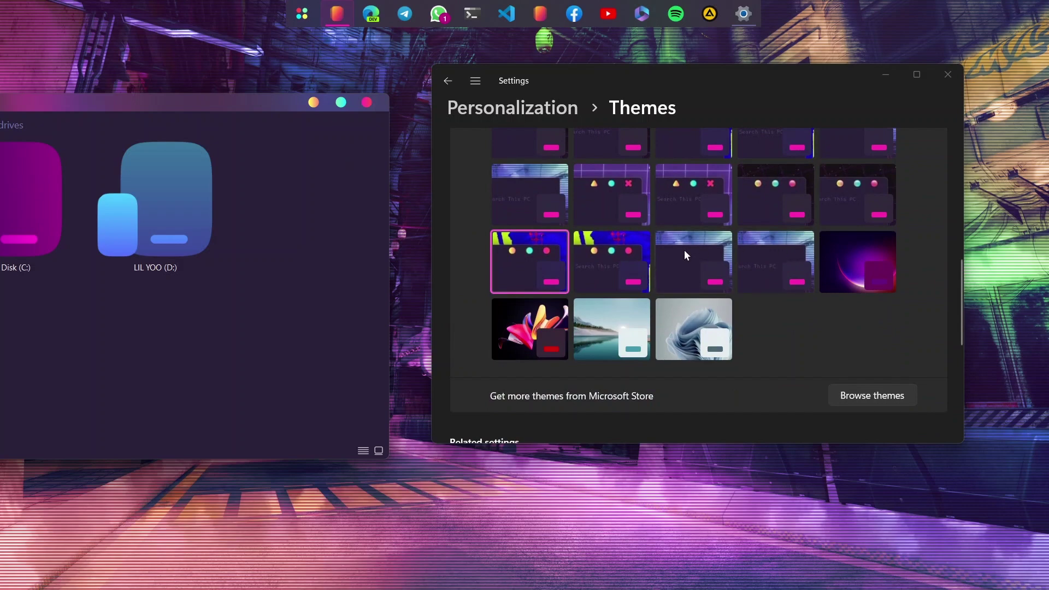
scroll(807, 292, "up", 2)
left_click(860, 215)
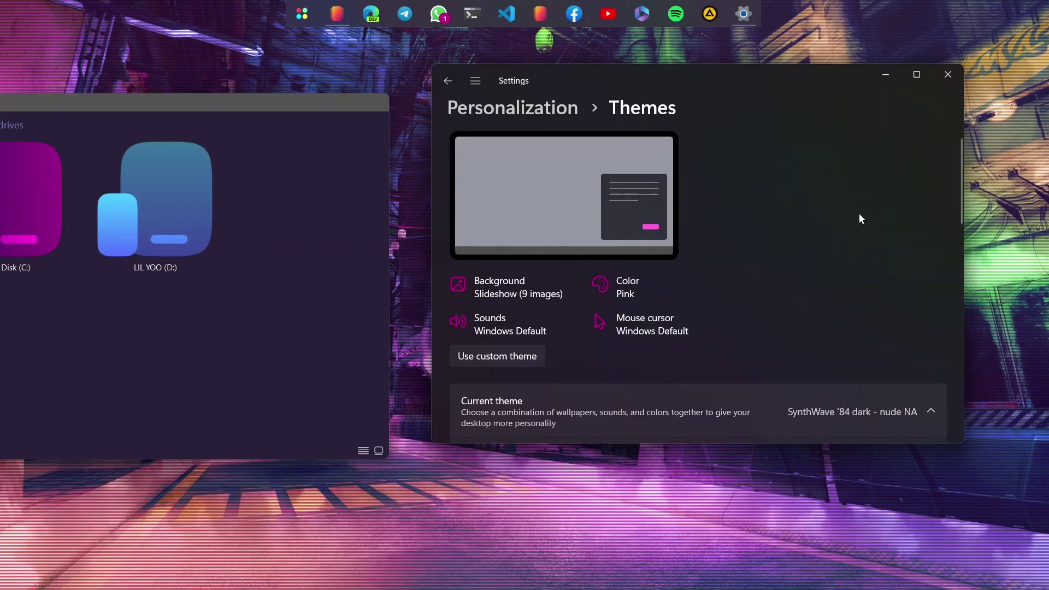
left_click(948, 75)
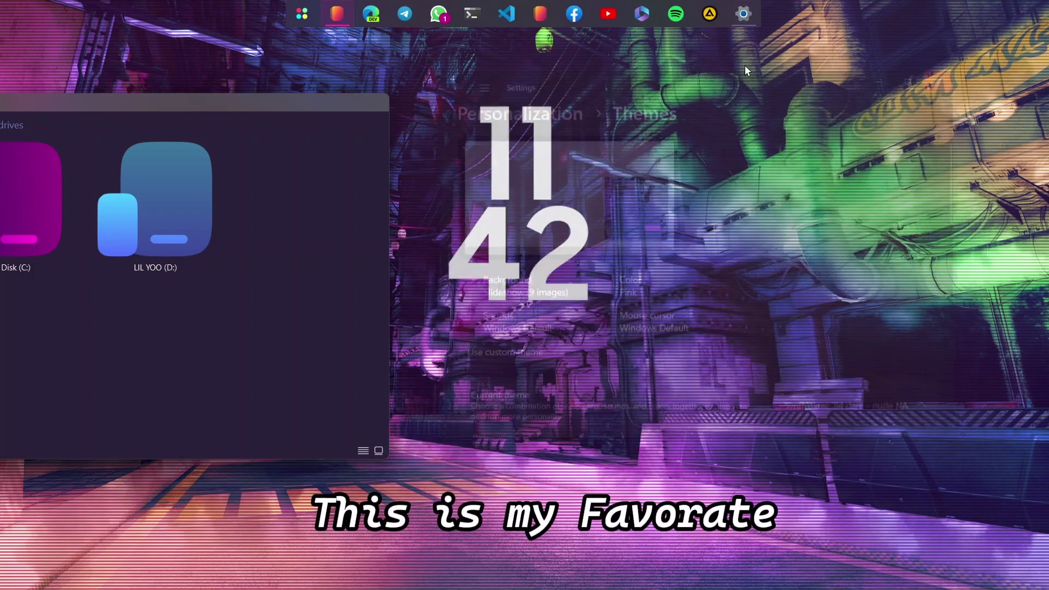
Move the File Explorer window to the middle of the screen and open the Desktop folder to reach its files folder.
left_click_drag(260, 107, 738, 100)
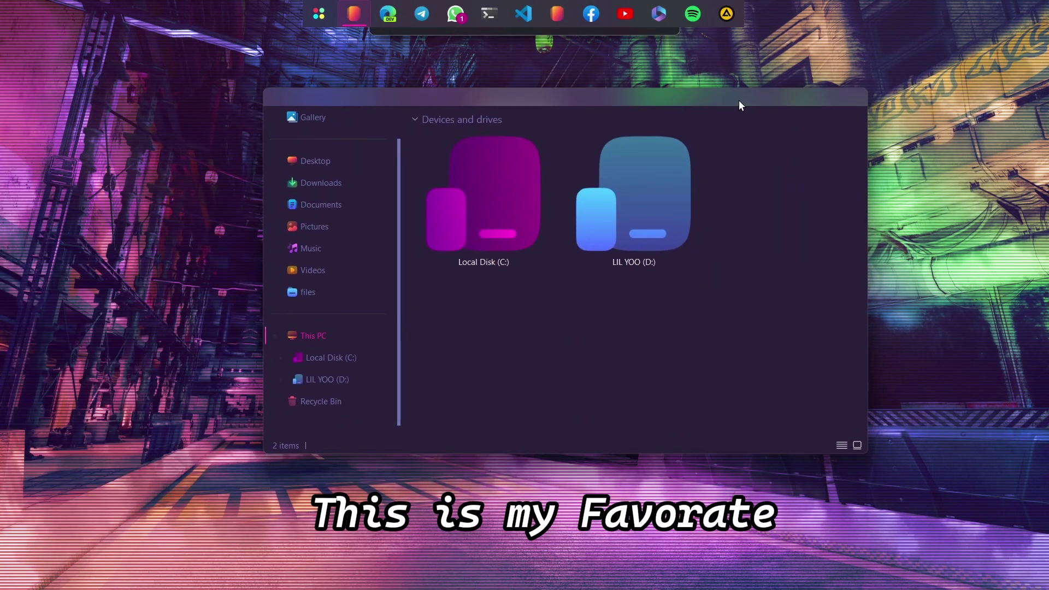
left_click_drag(501, 104, 480, 96)
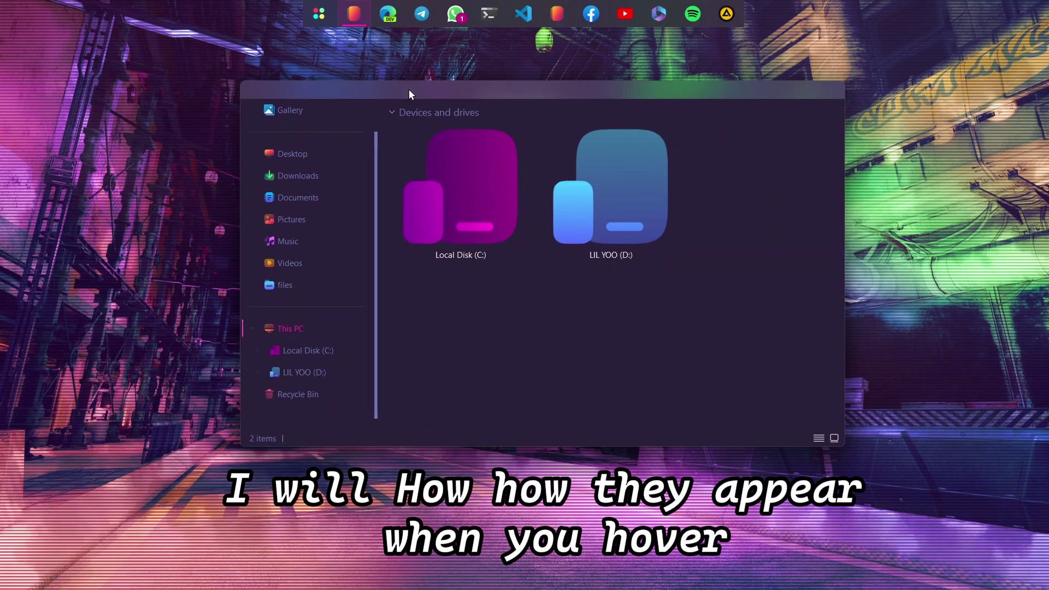
left_click(299, 153)
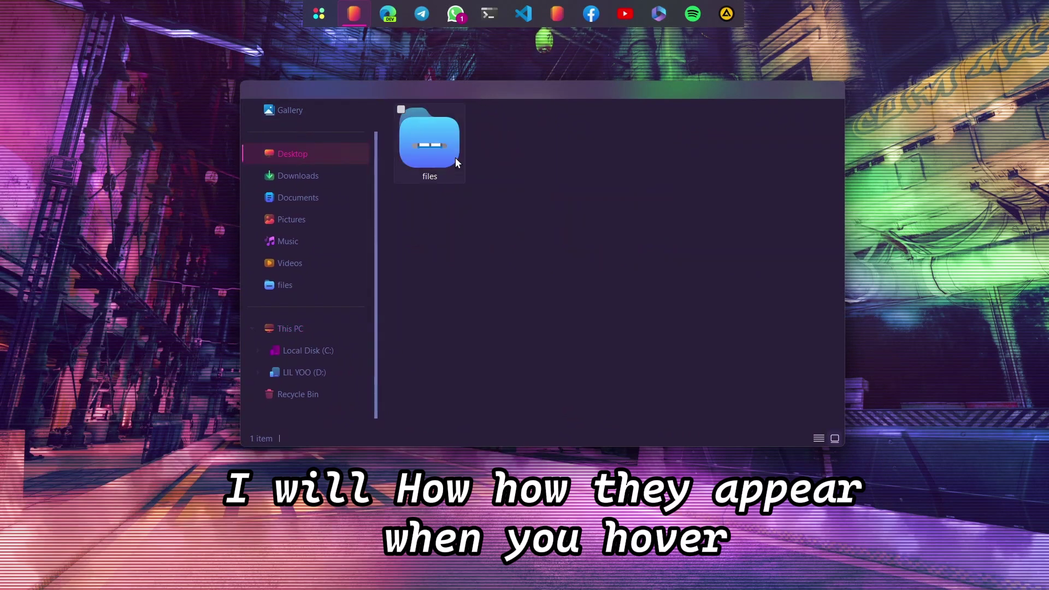
Set the sunset-horizon image in the files folder as the desktop background and close File Explorer.
left_click(516, 262)
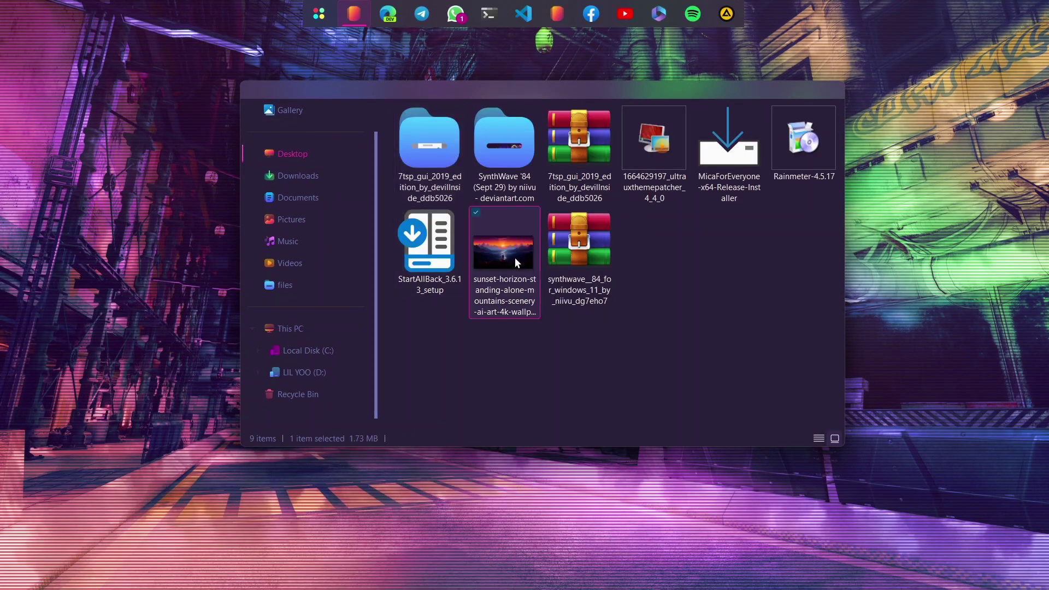
right_click(515, 261)
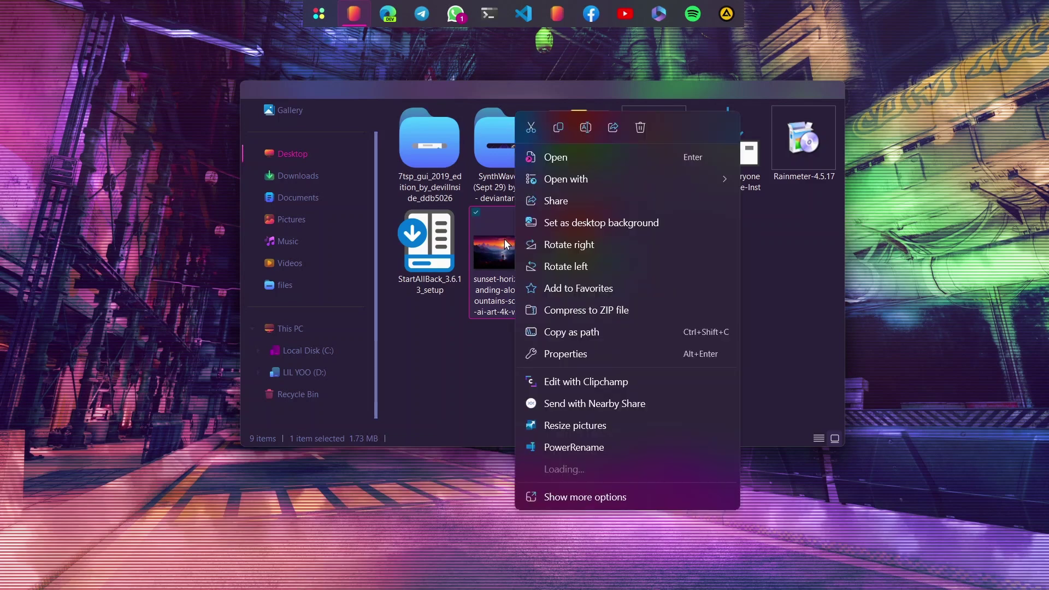
left_click(581, 224)
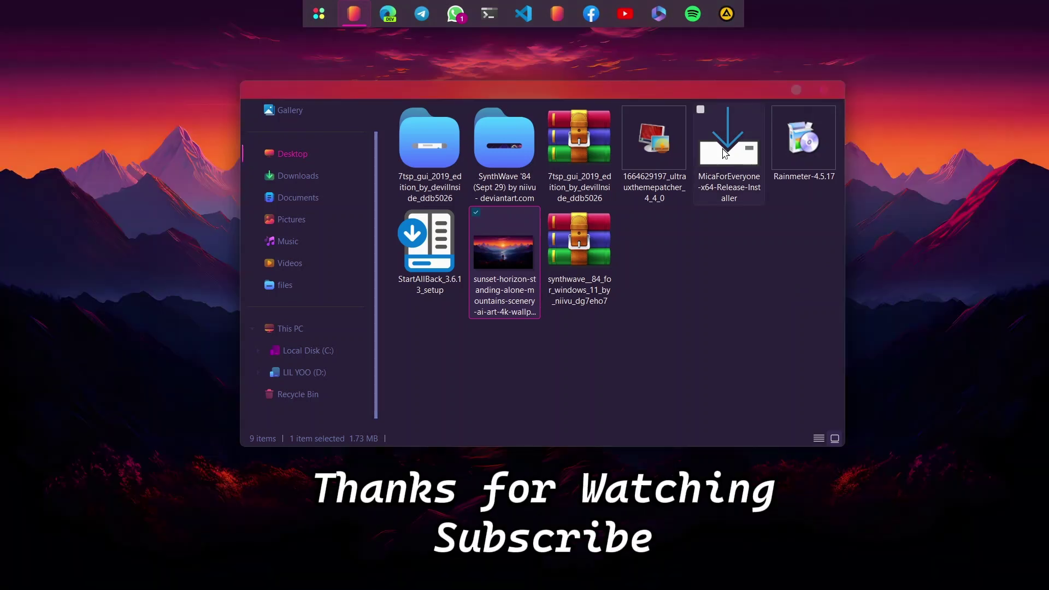
left_click(823, 90)
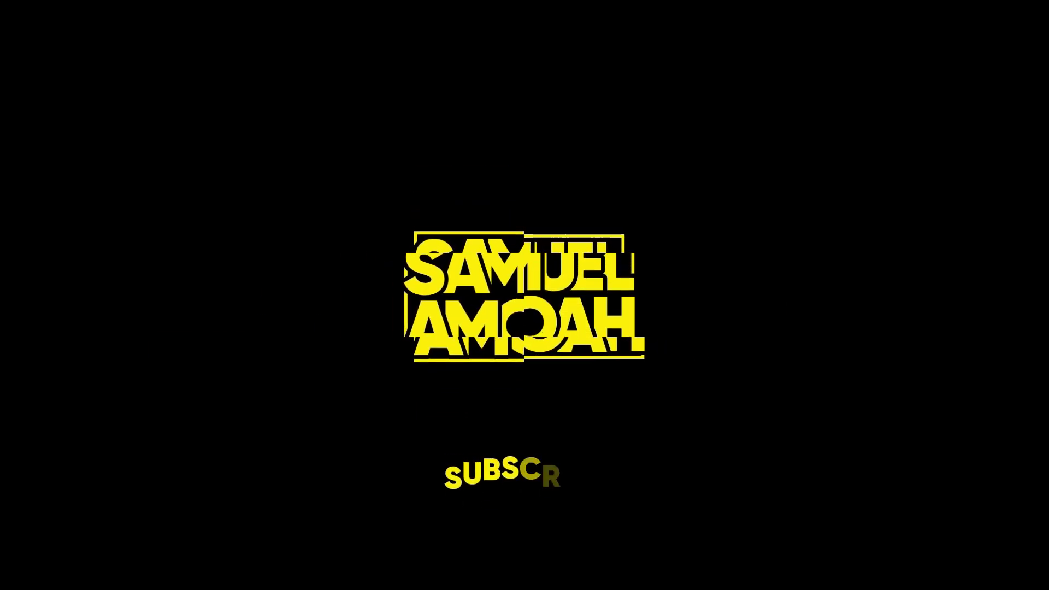